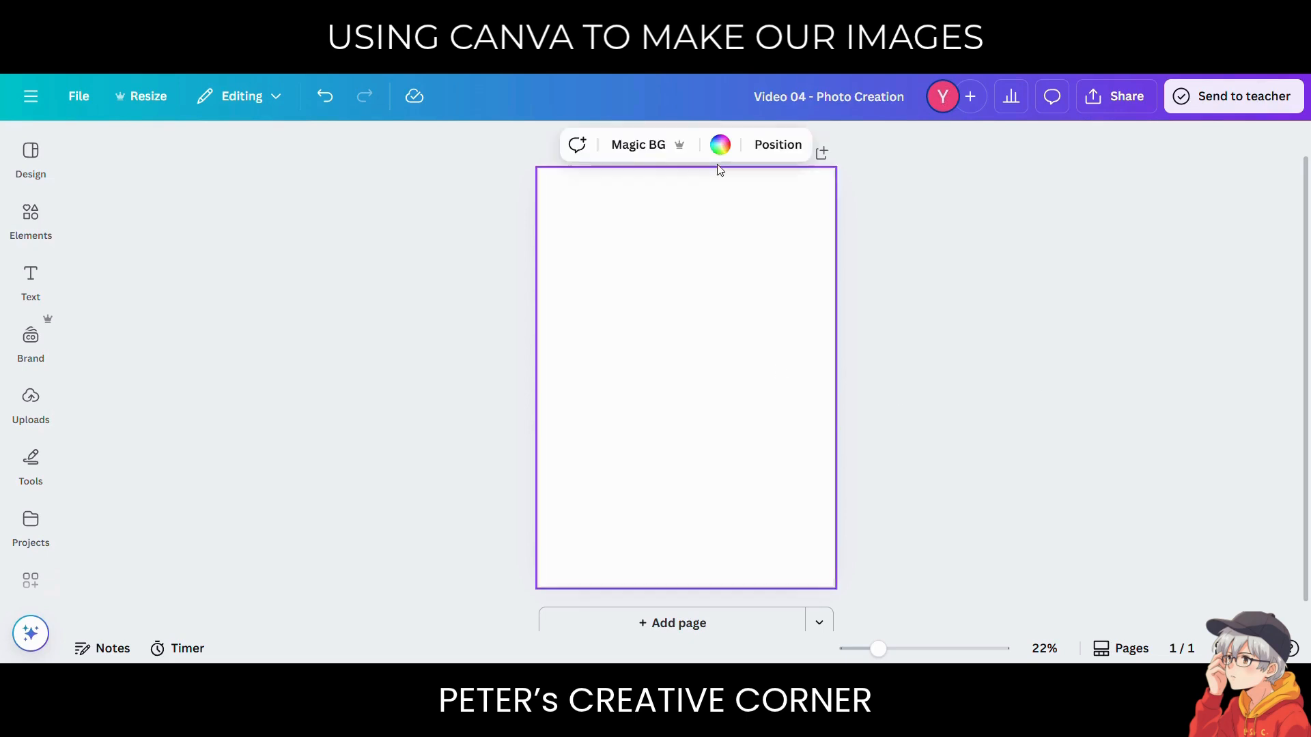
- Set the blank page's background colour to black
click(719, 144)
click(91, 471)
key(Escape)
click(1040, 379)
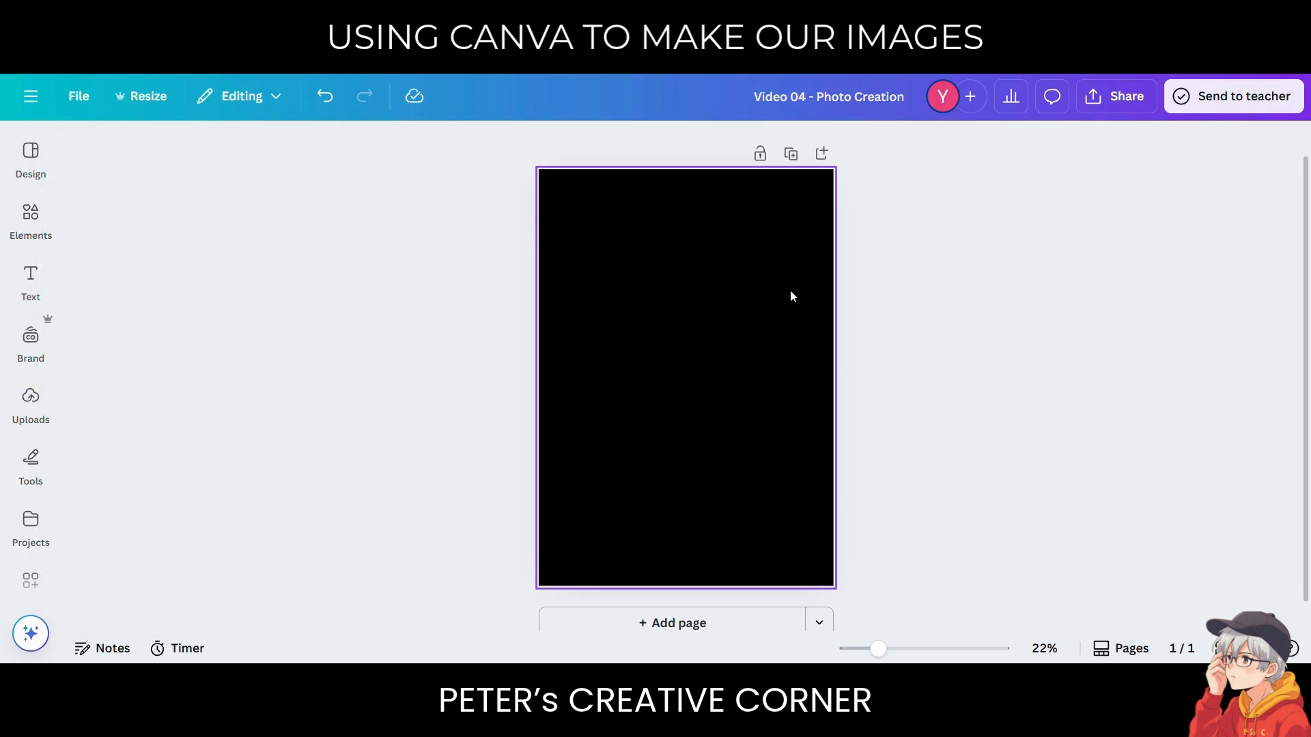
- Paste the dragon image onto the page and enlarge it from both sides until it spans the page width
key(ctrl+v)
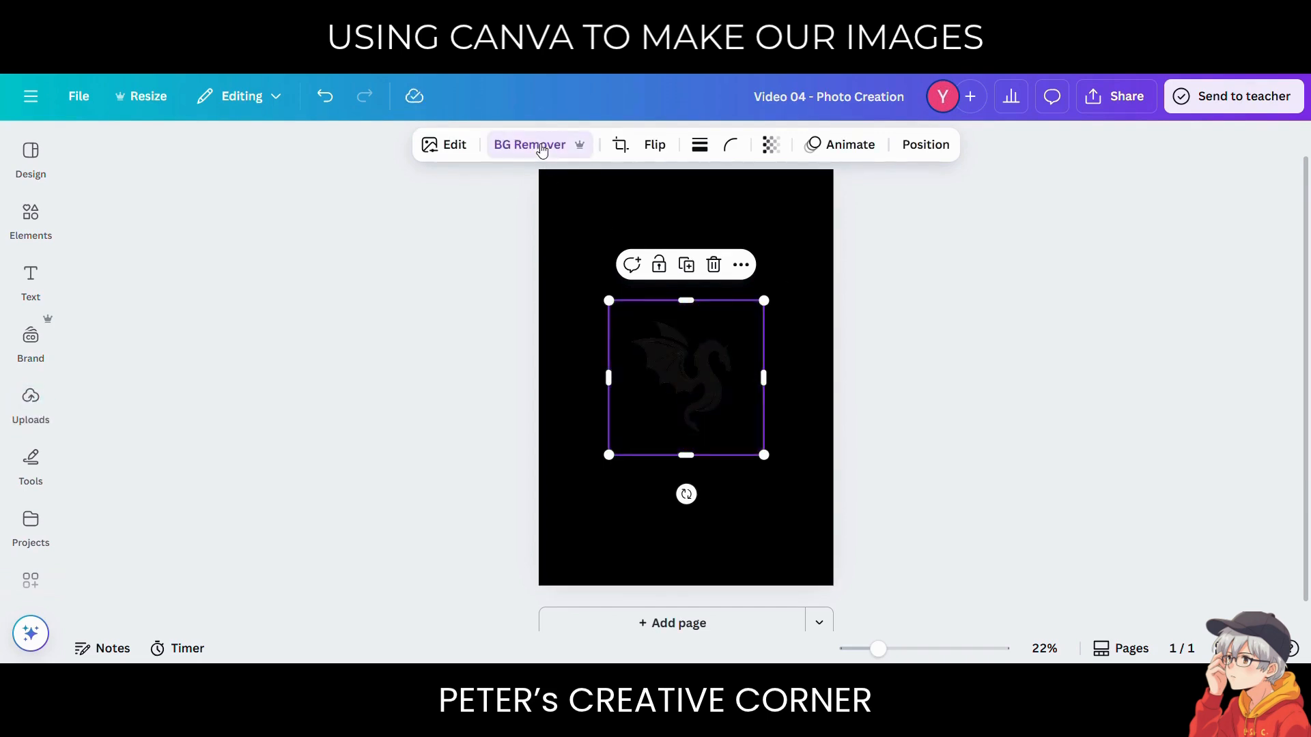
drag(763, 300, 848, 219)
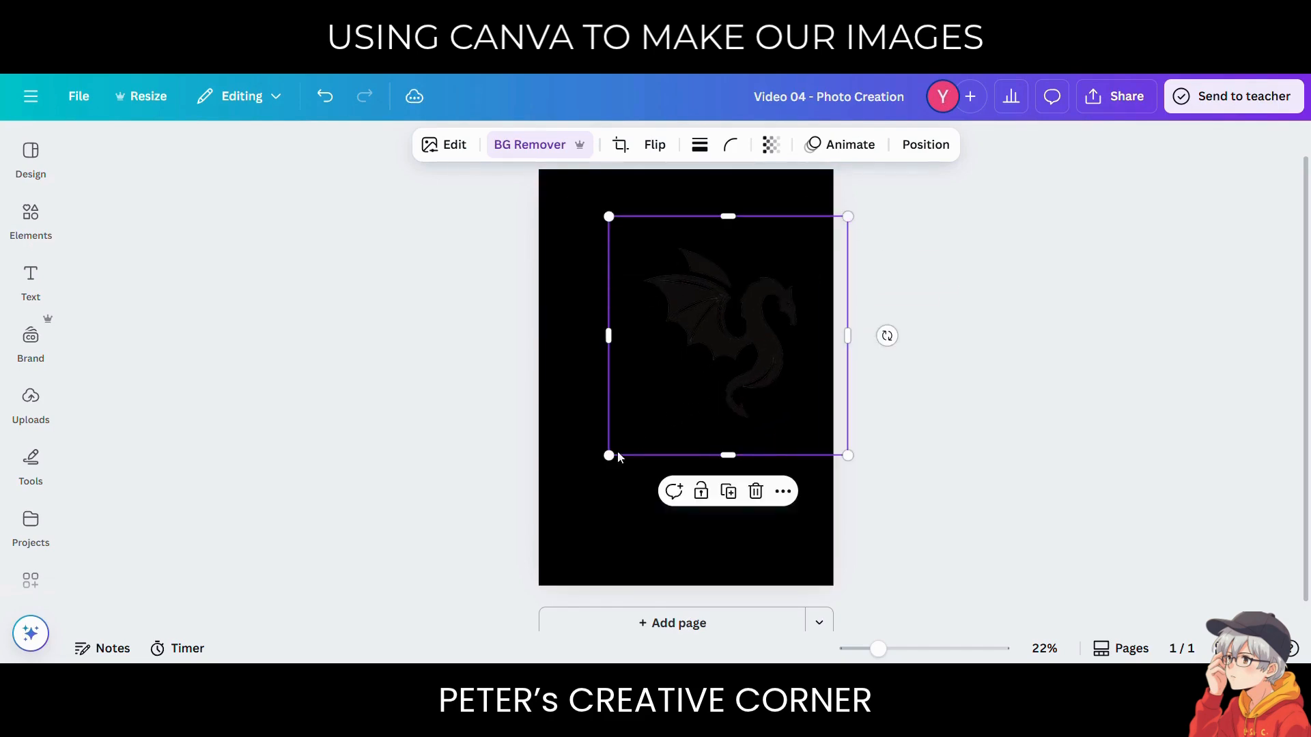
drag(608, 453, 520, 542)
- Adjust the dragon image's light: set Brightness, Contrast and Highlights to 100 and Shadows to -100
click(444, 144)
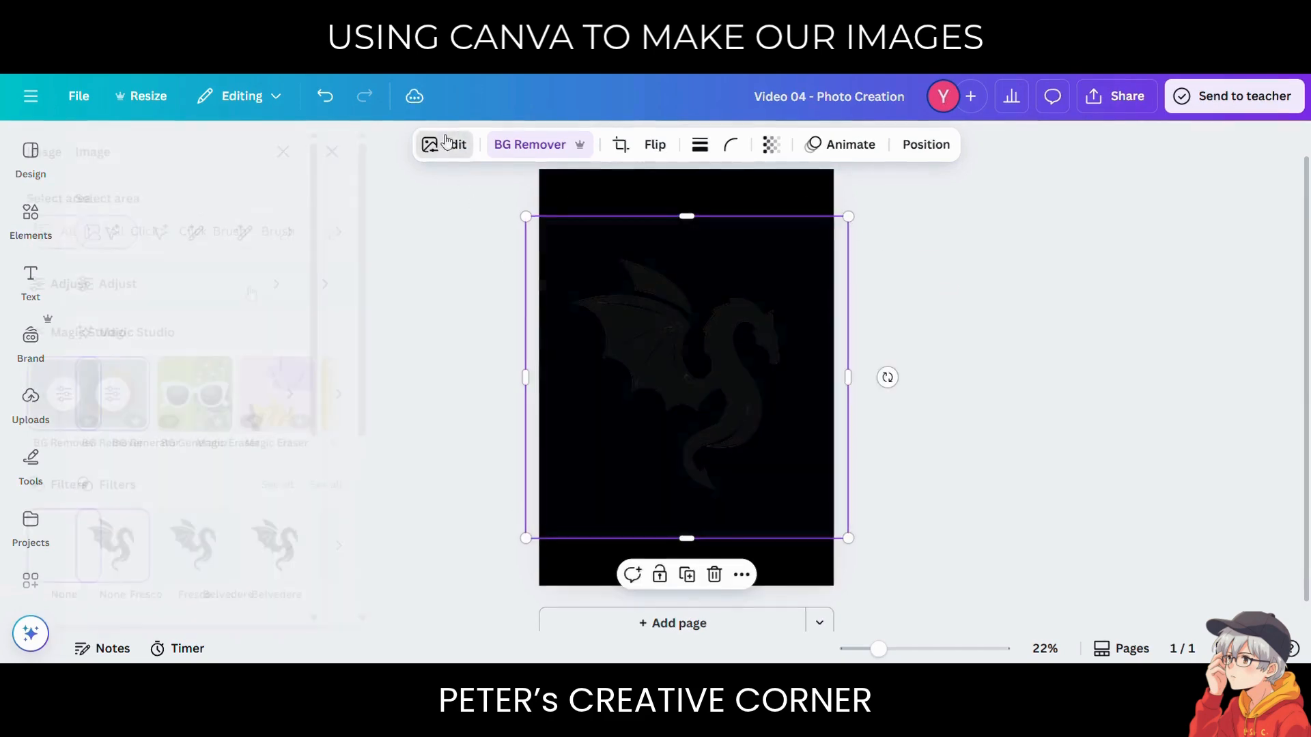
click(246, 292)
scroll(212, 323, down, 4)
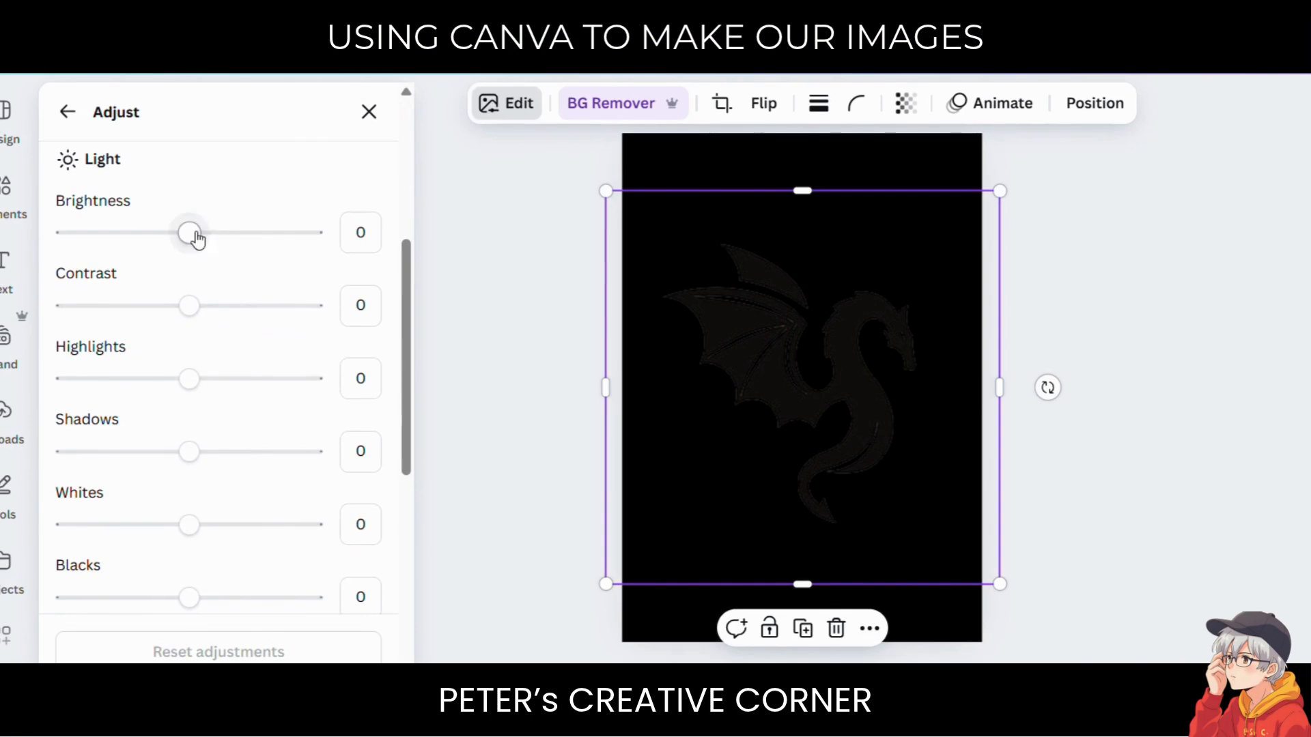
drag(196, 239, 312, 234)
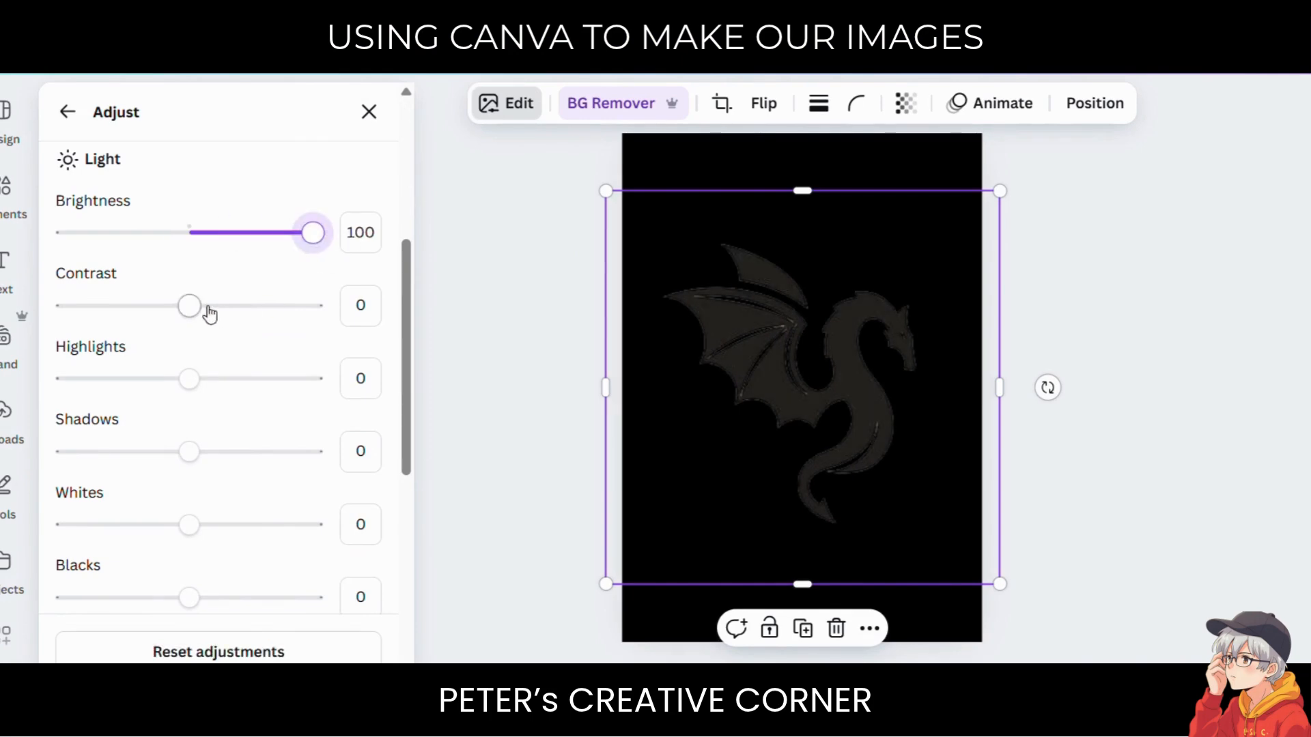
drag(189, 305, 313, 305)
drag(190, 379, 316, 383)
drag(189, 451, 28, 449)
- Raise the dragon image's Whites, Sharpness and Clarity to the maximum and lower its Blacks to the minimum
scroll(175, 375, down, 3)
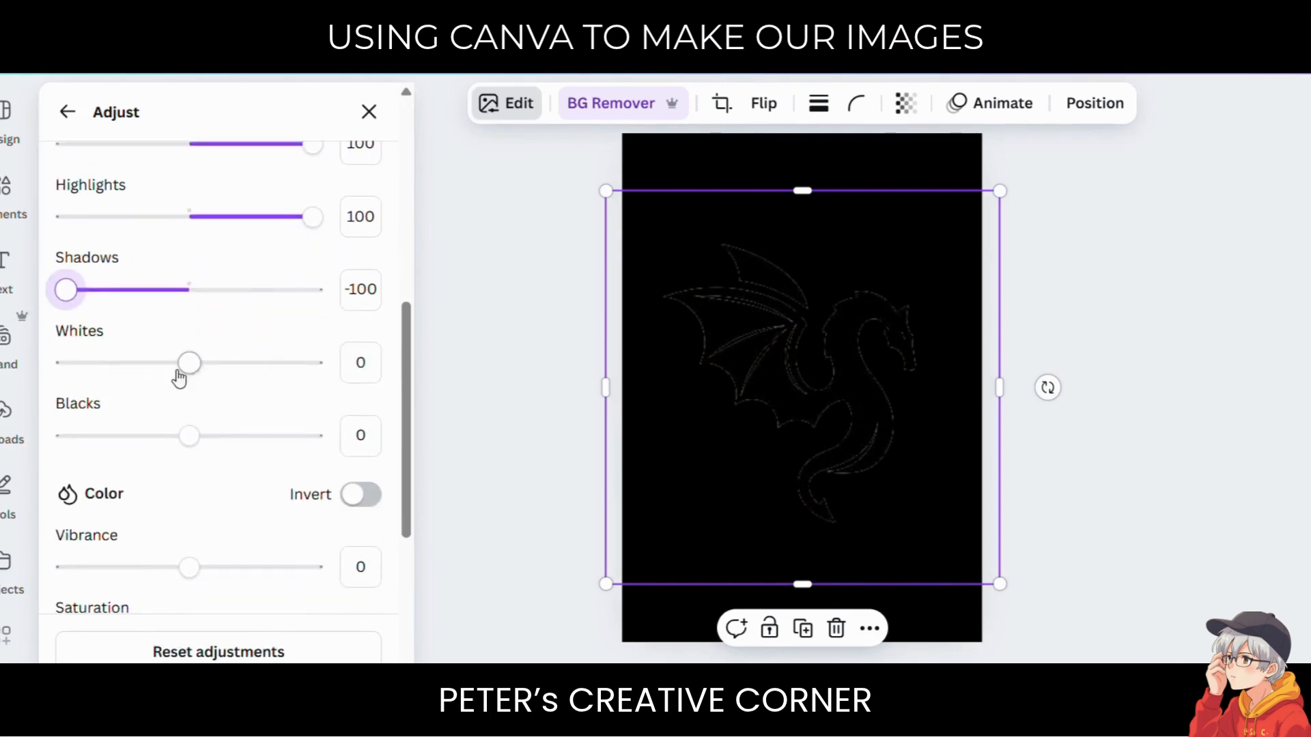
drag(188, 363, 314, 363)
drag(191, 436, 61, 436)
scroll(194, 492, down, 5)
drag(189, 430, 314, 430)
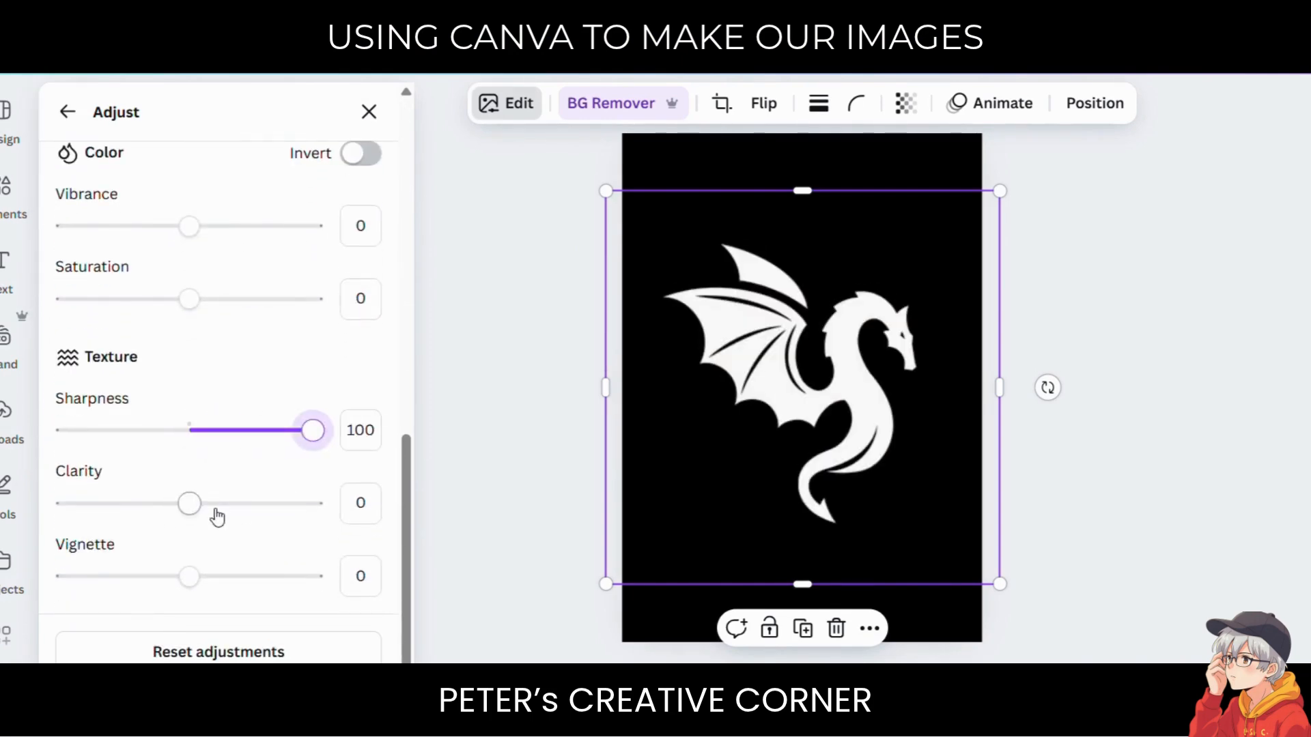
drag(189, 503, 314, 502)
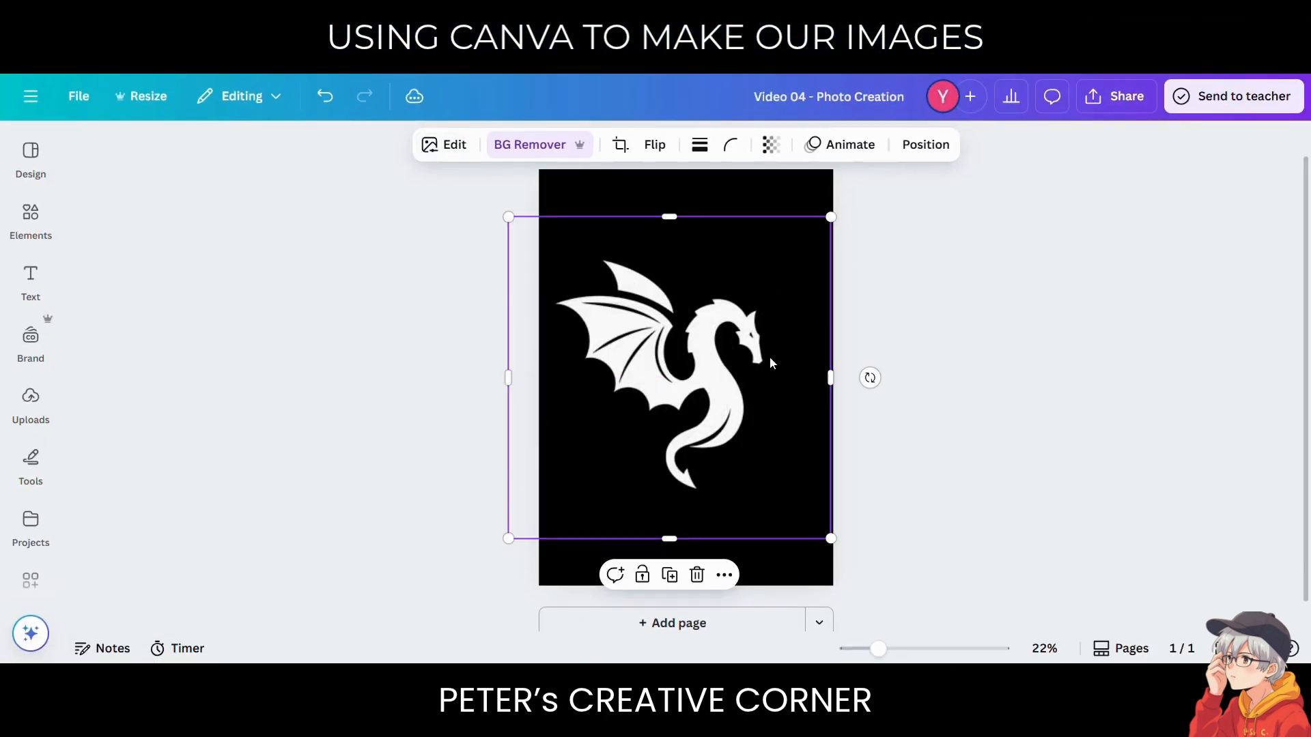
- Centre the white dragon image horizontally on the page
click(925, 144)
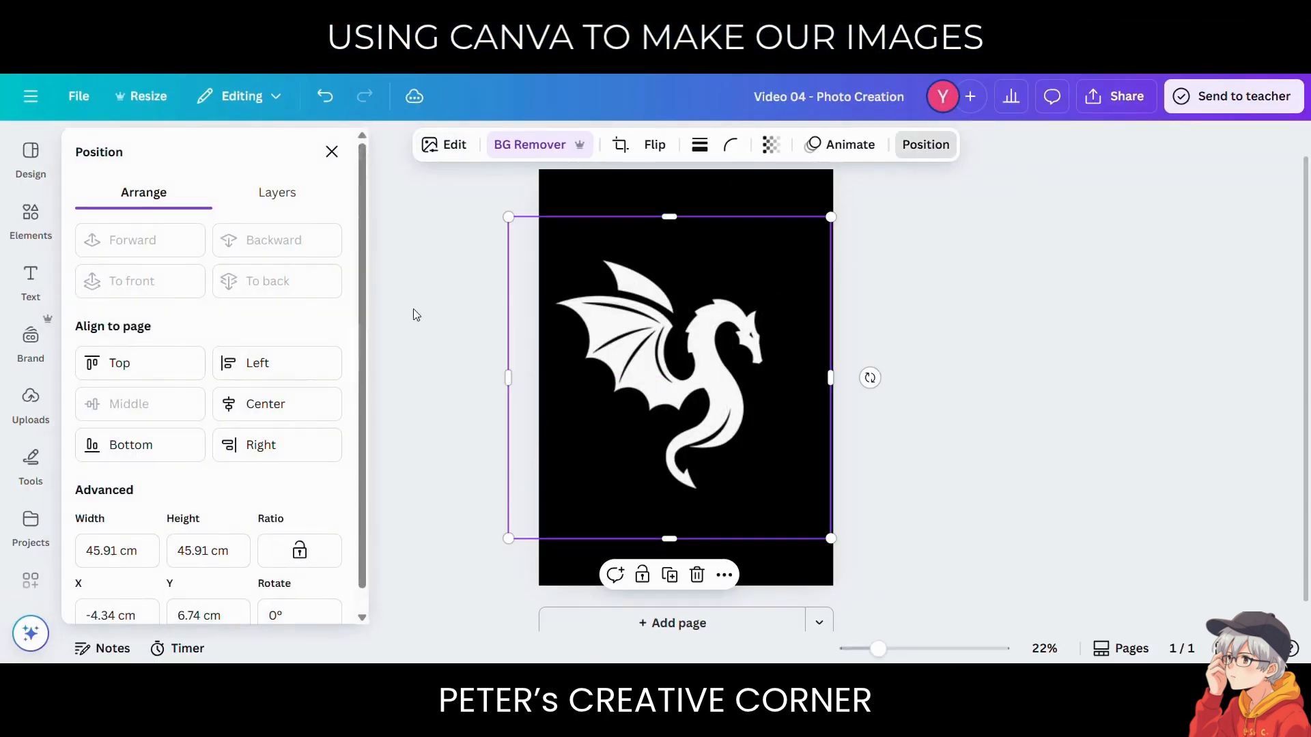
click(264, 402)
click(1005, 379)
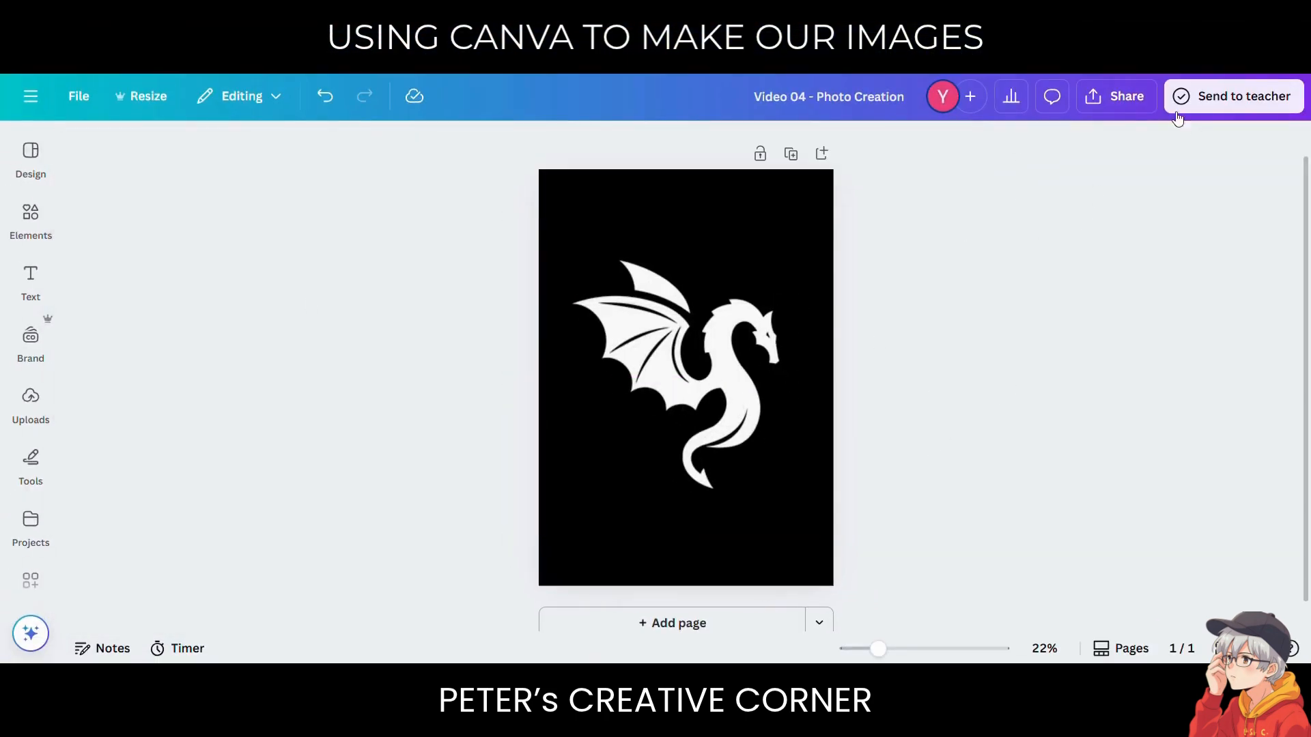
- Download the design as a PNG with a transparent background
click(1117, 96)
click(998, 451)
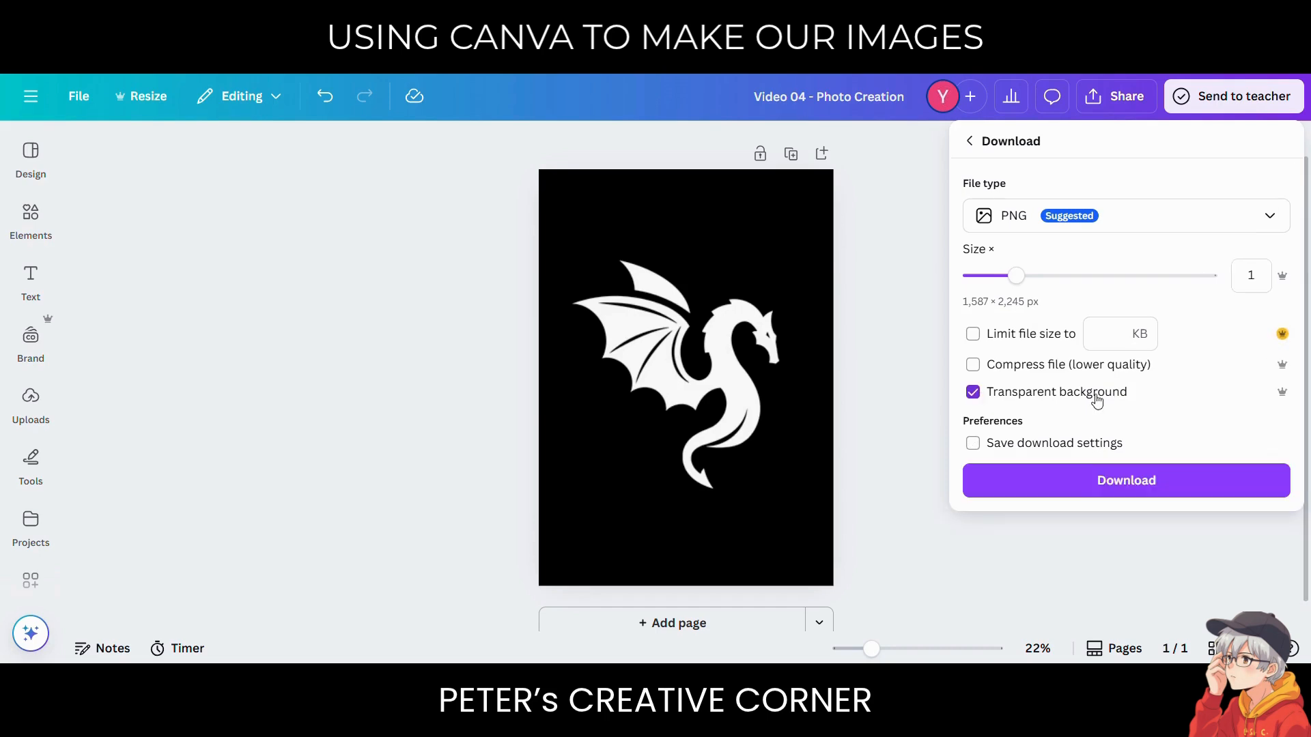
click(1077, 490)
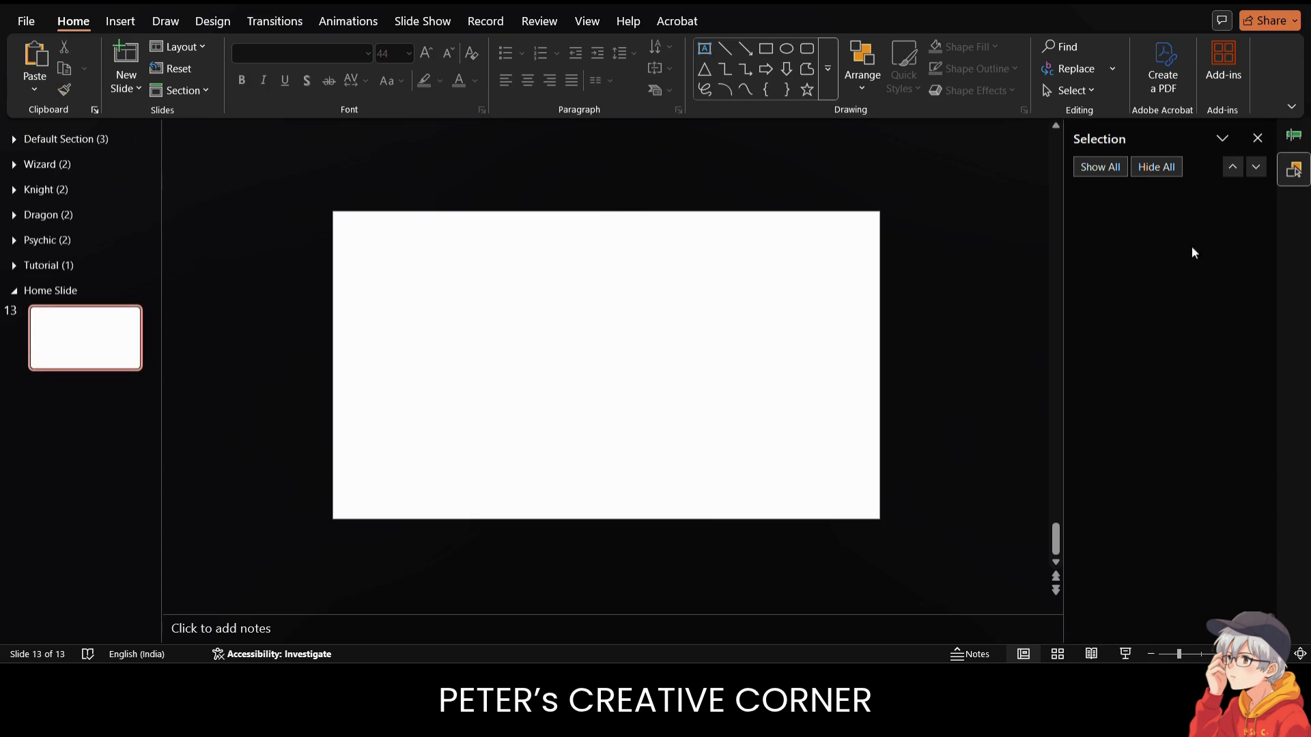
- Switch to PowerPoint and give the empty Home Slide a solid black background
right_click(772, 344)
click(847, 545)
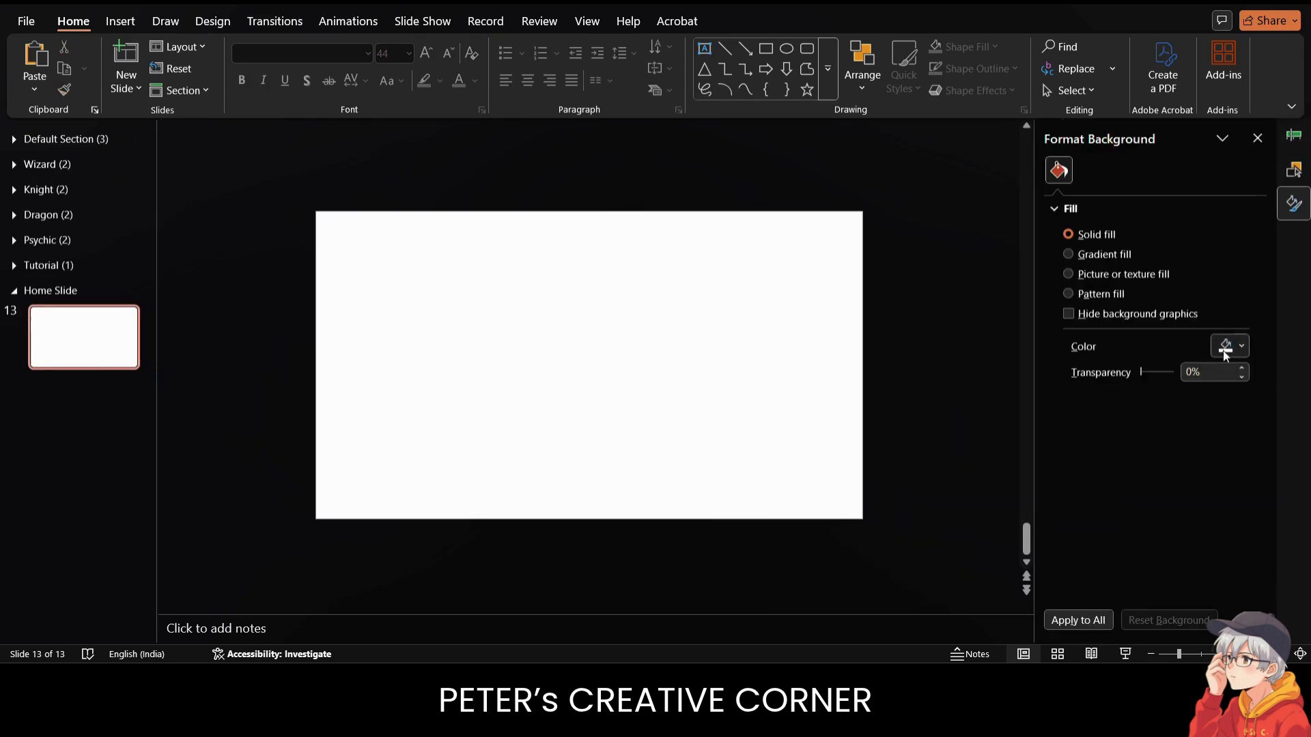
click(1224, 347)
- Paste the purple landscape picture so it covers the slide and apply the Blur artistic effect with radius 10
key(ctrl+v)
drag(532, 328, 543, 331)
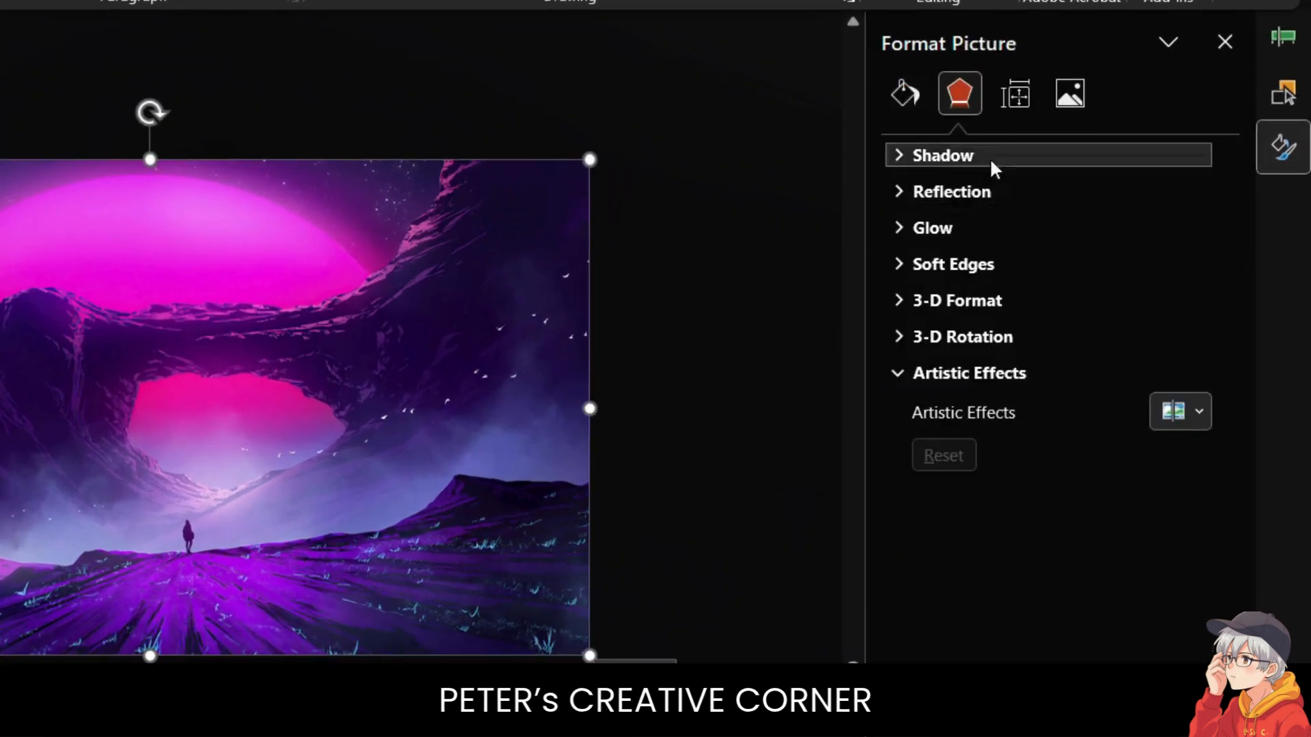
click(1233, 370)
click(1262, 532)
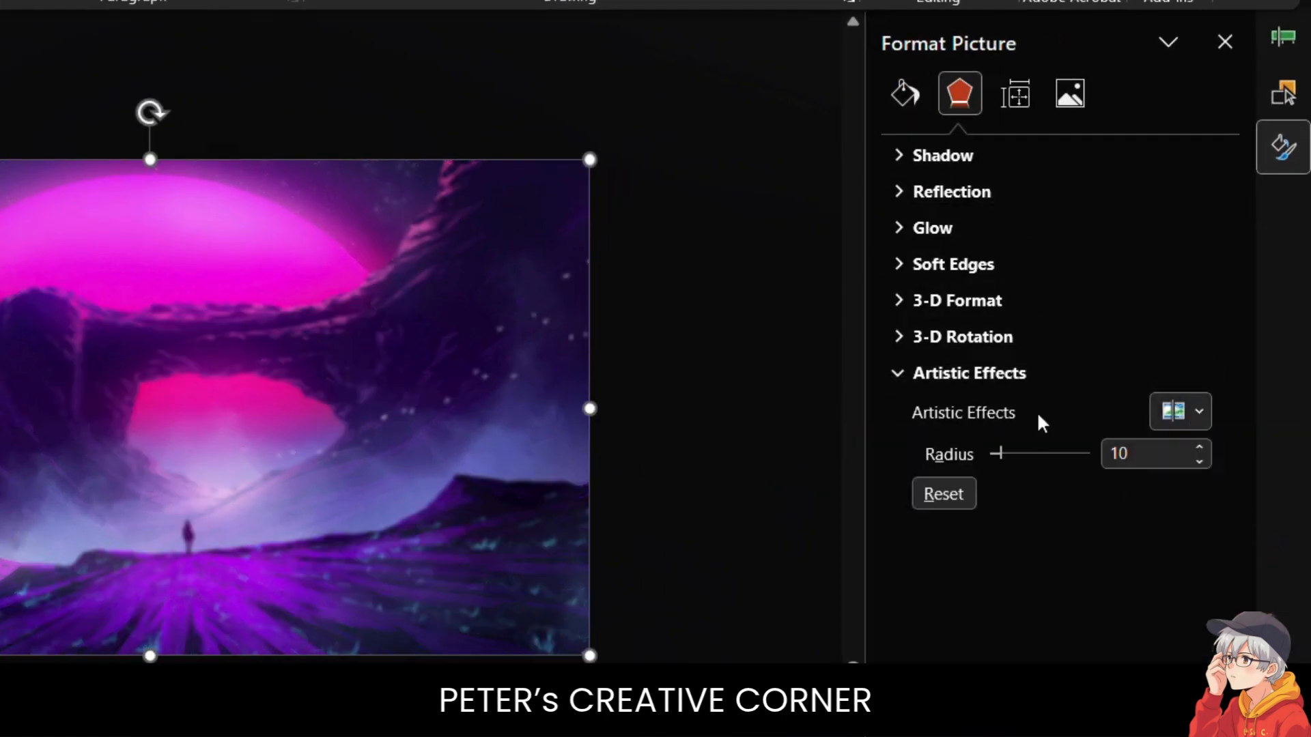
- Set the landscape picture's transparency to 60%
click(1068, 96)
drag(1023, 308, 1061, 319)
click(1200, 302)
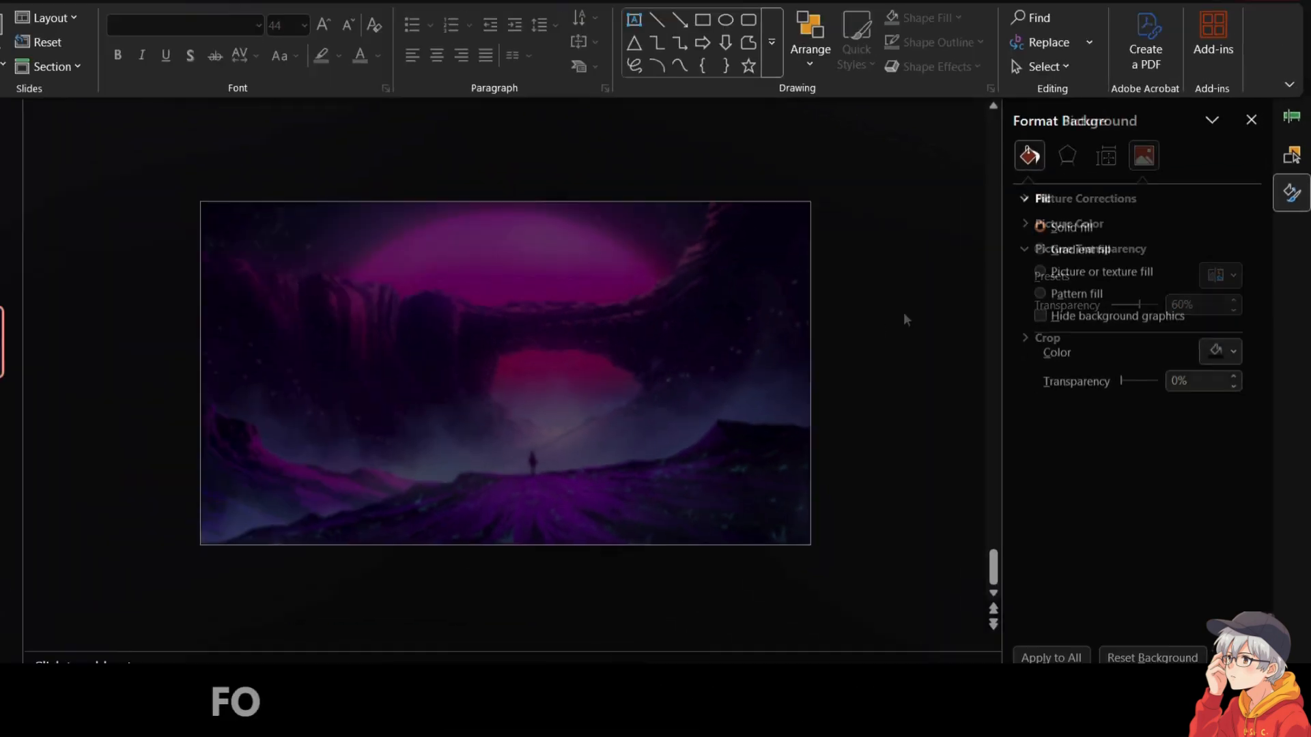
- Add a text box in the middle of the slide reading "THIS IS", centre-aligned at 24 pt
click(688, 68)
drag(537, 345, 630, 375)
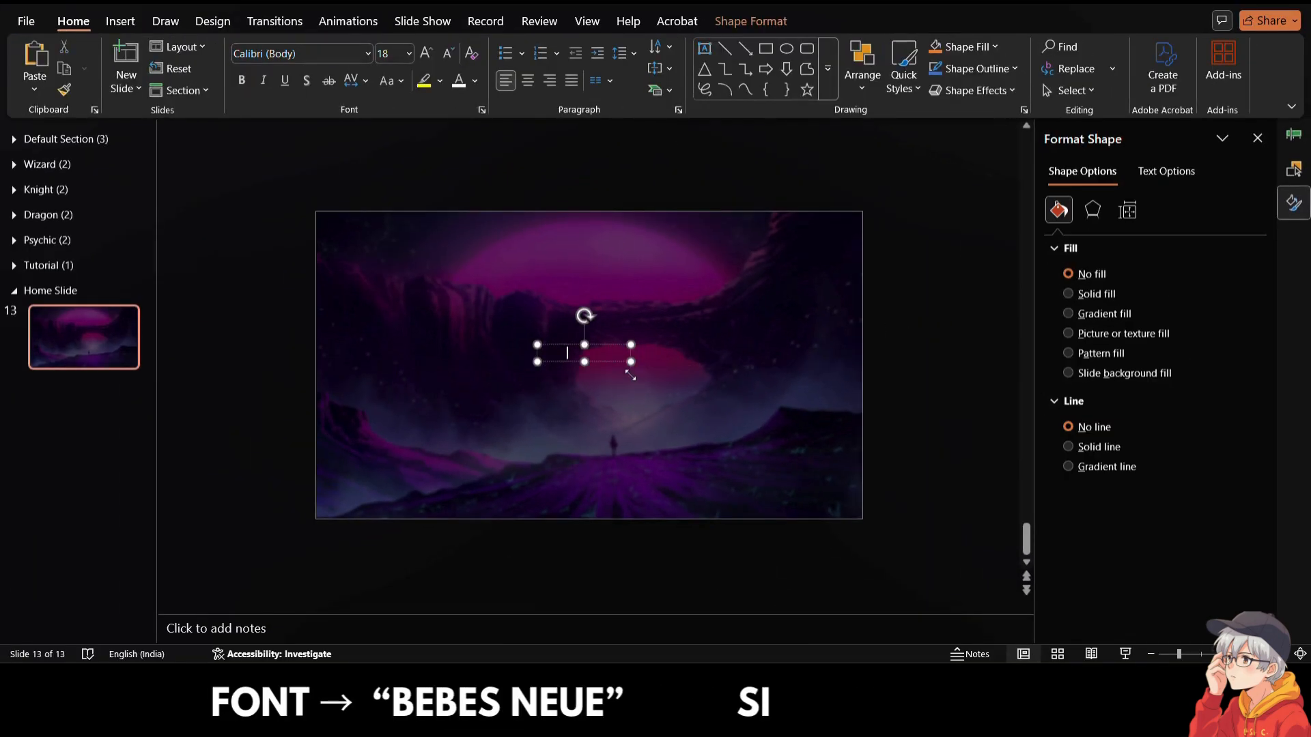
click(425, 54)
click(426, 54)
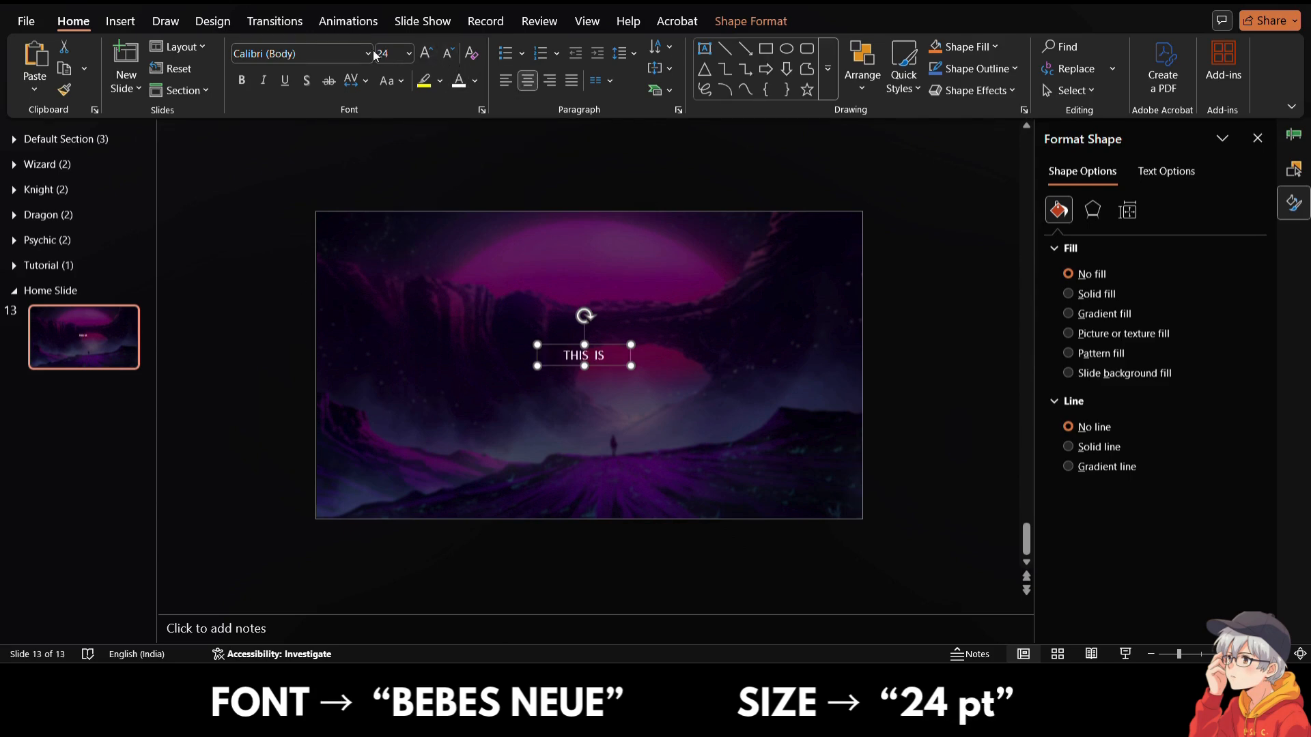
- Change the font of the "THIS IS" text to Bebas Neue
click(369, 54)
click(289, 239)
key(Down)
key(Down)
key(Down)
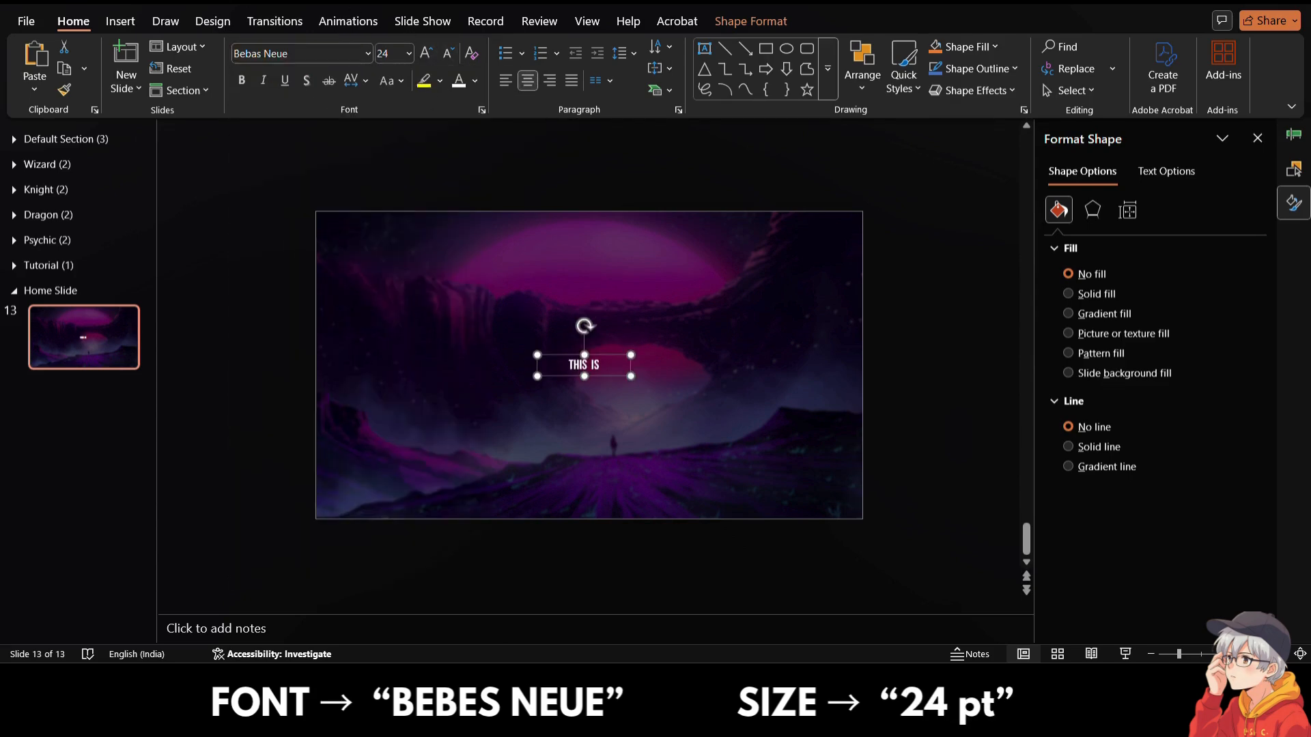
- Centre the "THIS IS" text box on the slide and place a duplicate directly below it
click(690, 228)
click(610, 356)
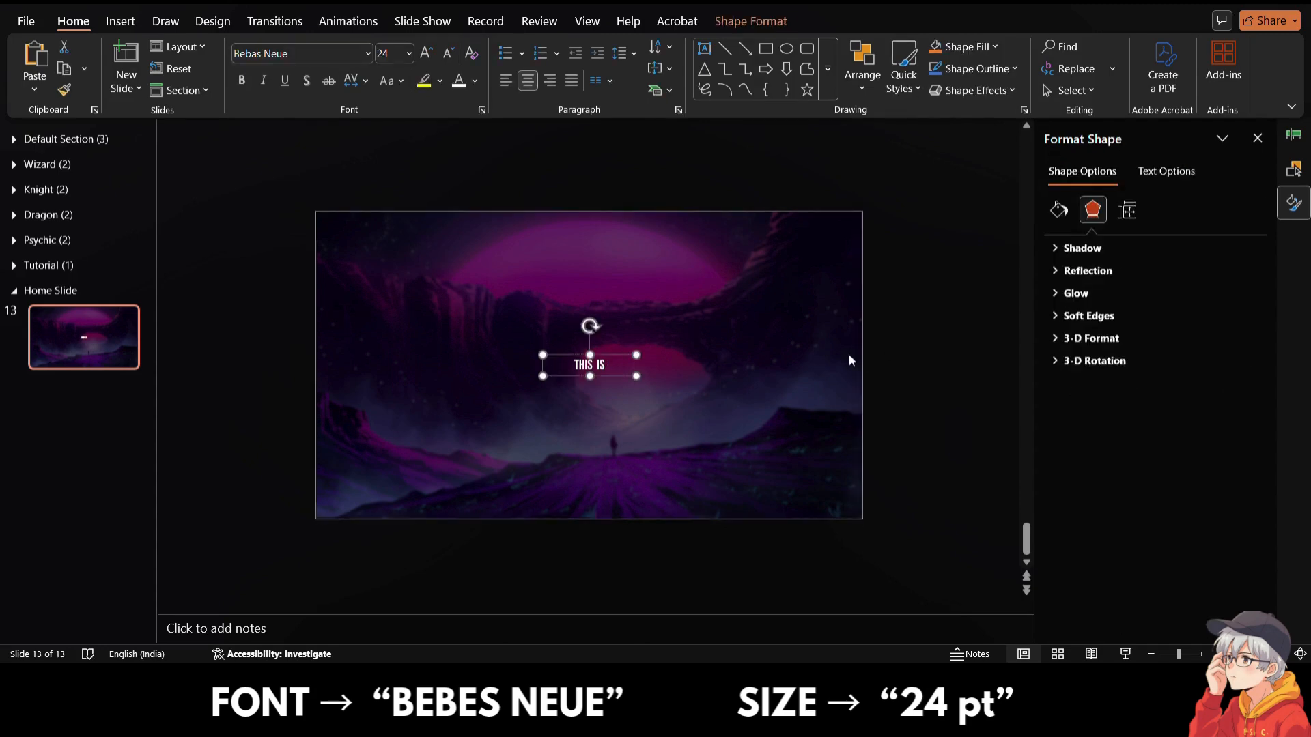
mouse_move(614, 360)
mouse_down()
mouse_move(602, 379)
mouse_move(608, 366)
mouse_up()
scroll(608, 366, up, 5)
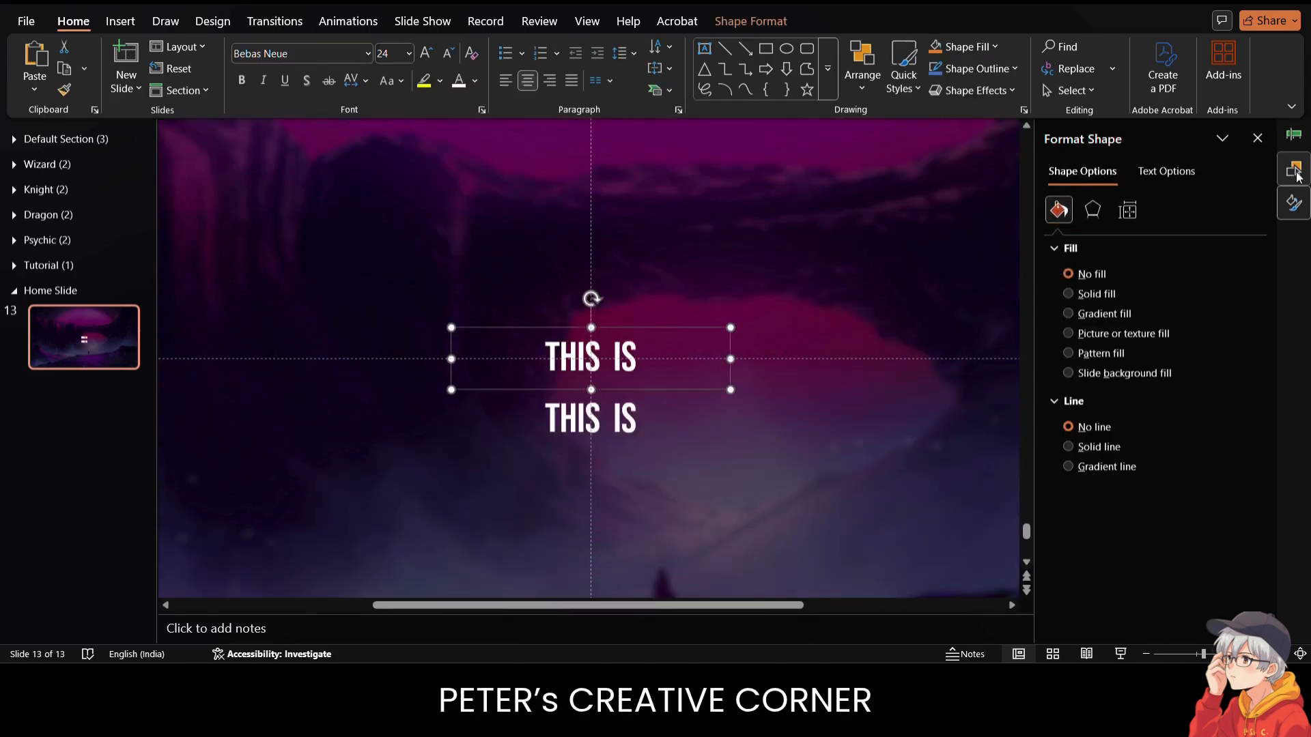
- Remove the fill from the upper "THIS IS" text and give it a thin solid white outline
click(1087, 484)
click(1091, 275)
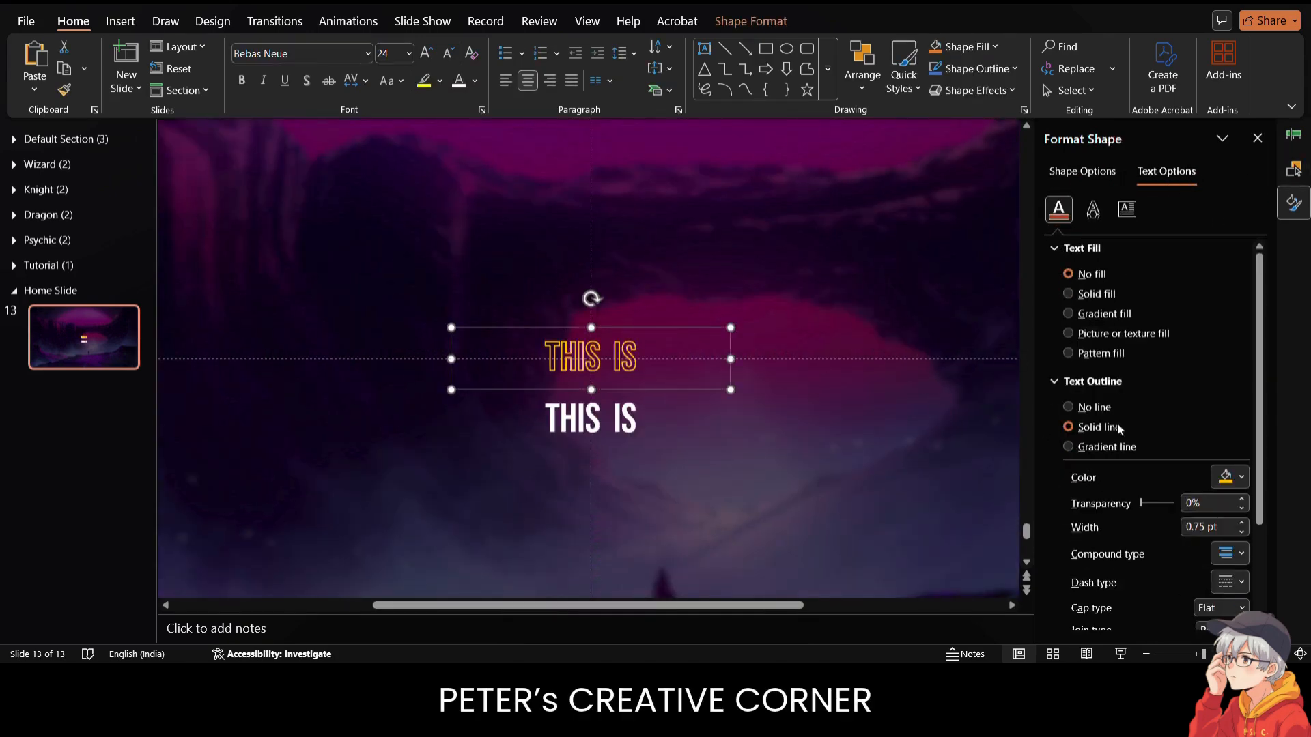
click(1240, 477)
click(1085, 224)
click(785, 437)
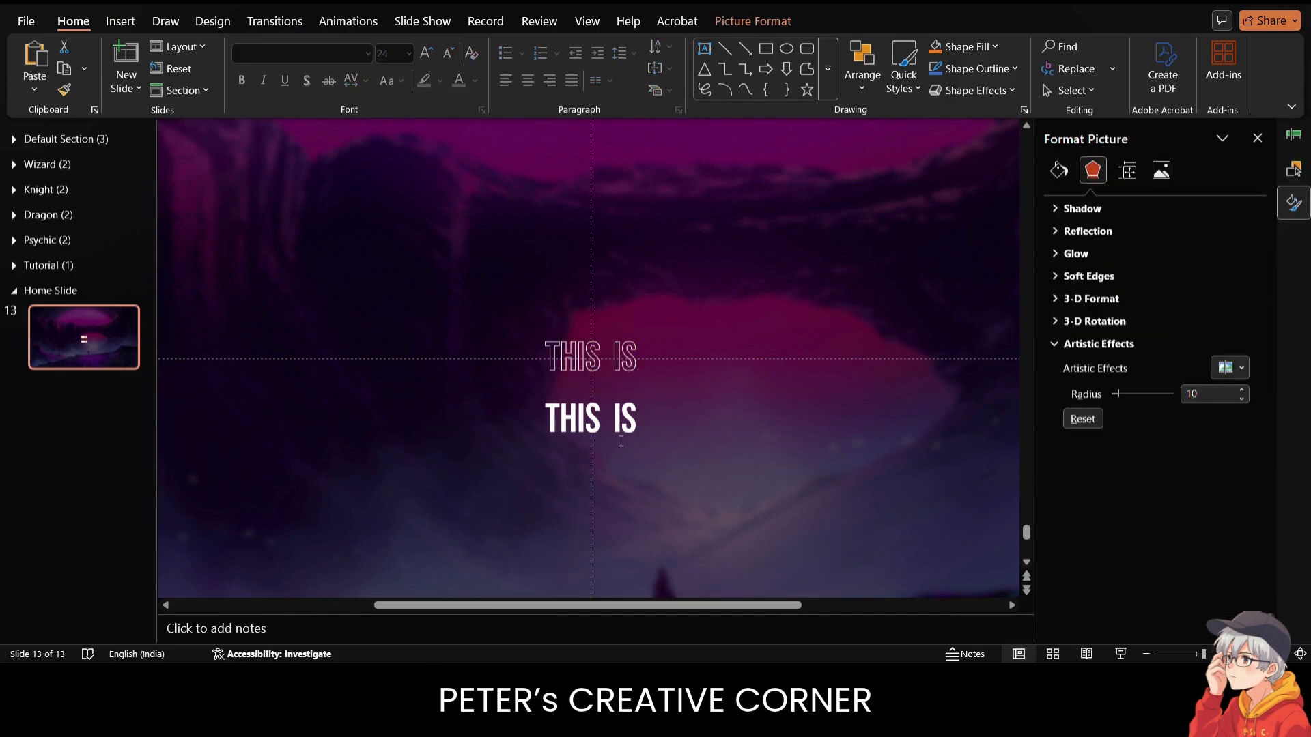
- Reduce the lower text copy to the letter T, narrow its box and place it over the outlined T
click(636, 391)
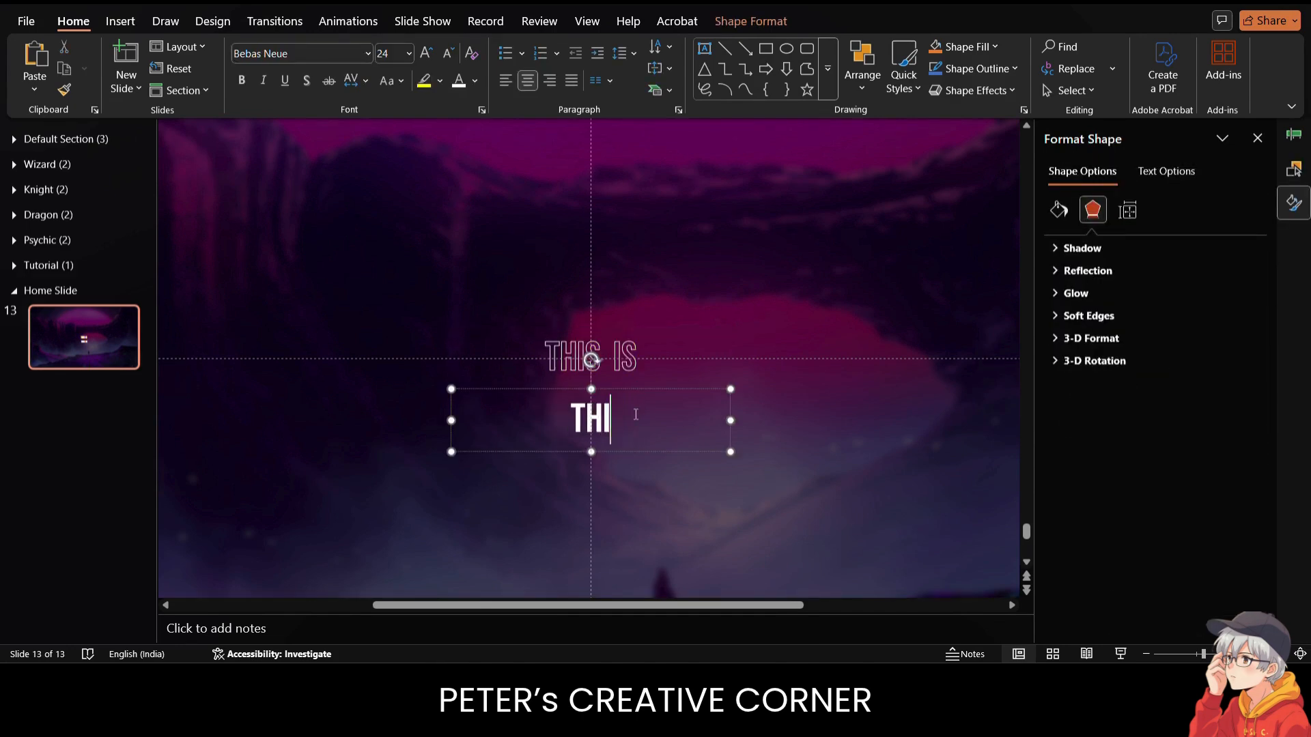
drag(730, 421, 475, 421)
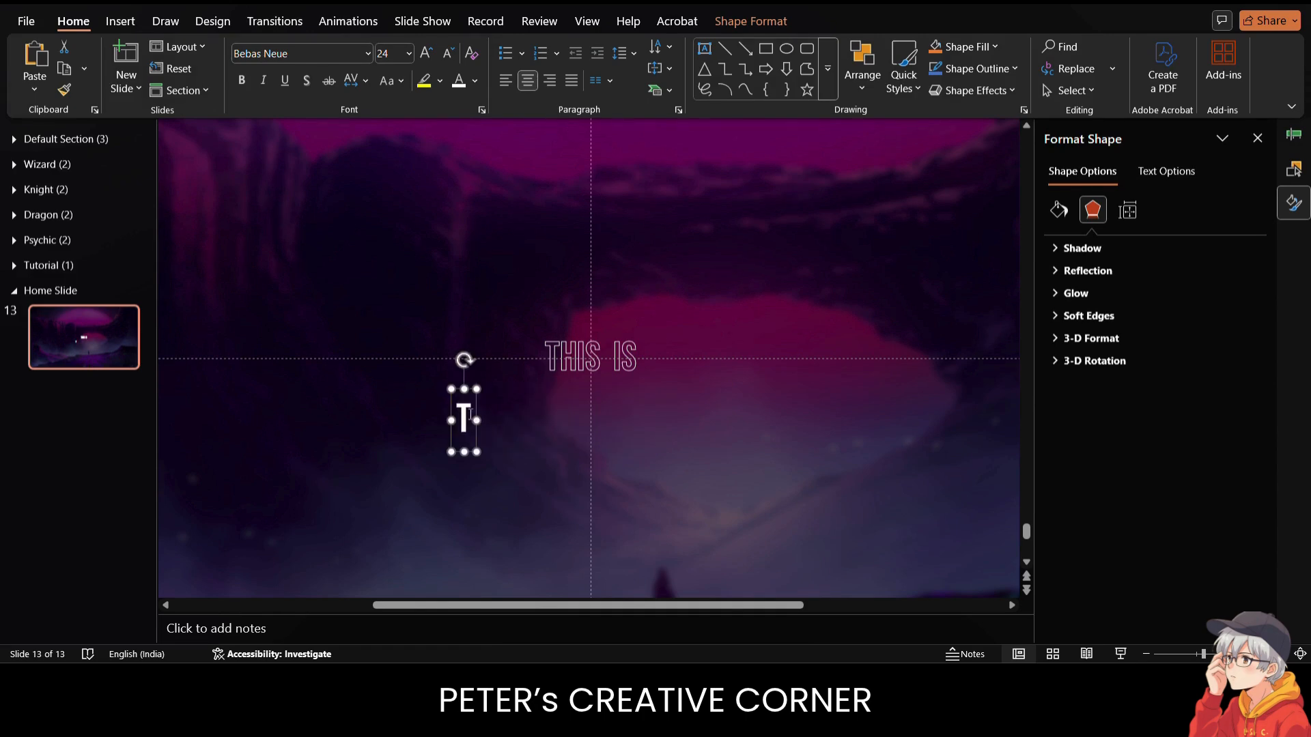
scroll(559, 374, up, 5)
drag(548, 374, 646, 318)
click(635, 374)
click(598, 371)
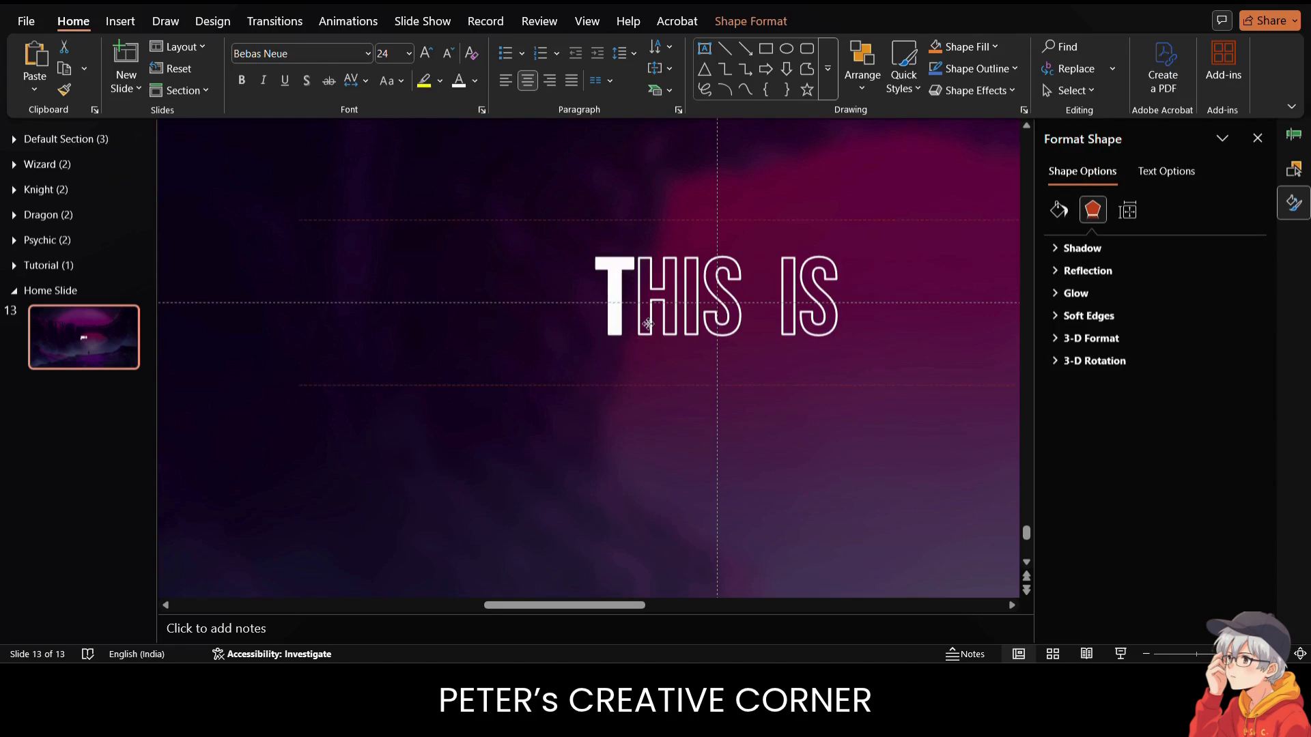
- Duplicate the solid letter box for the remaining letters of "THIS IS" and delete the outlined text box
click(653, 442)
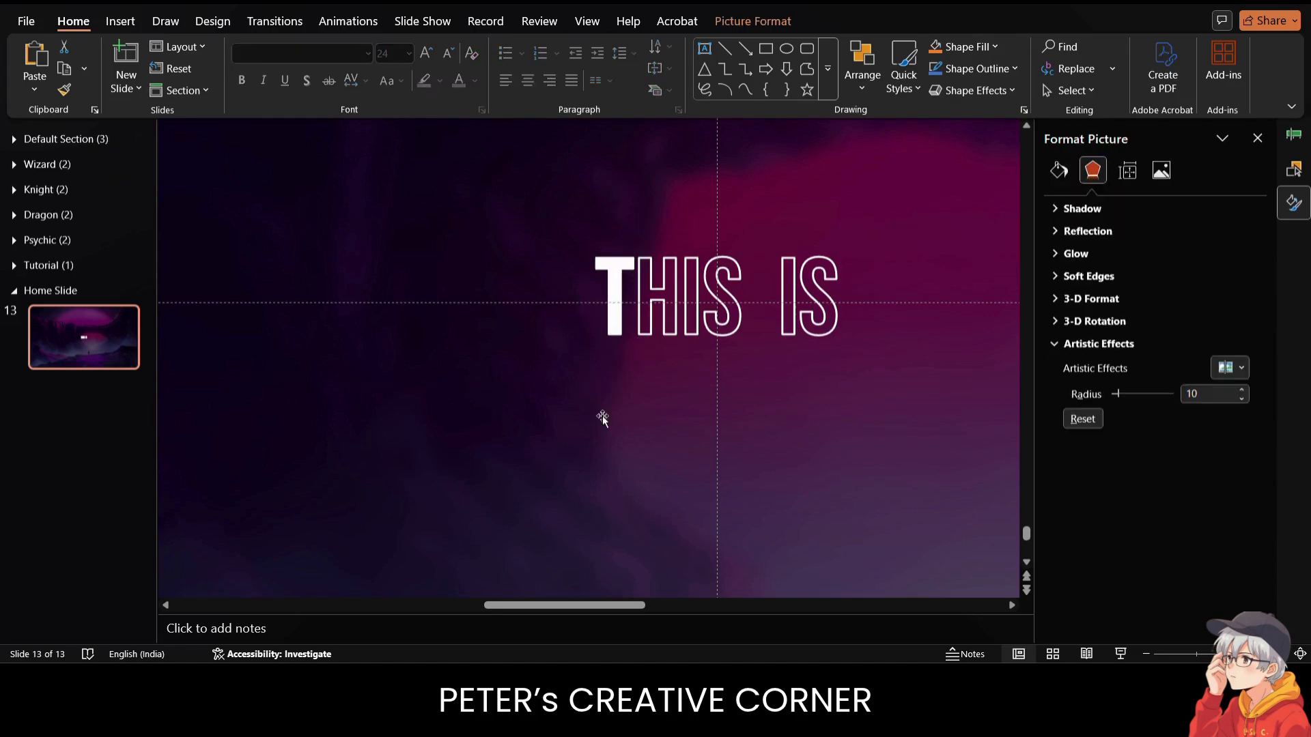
drag(637, 229, 636, 418)
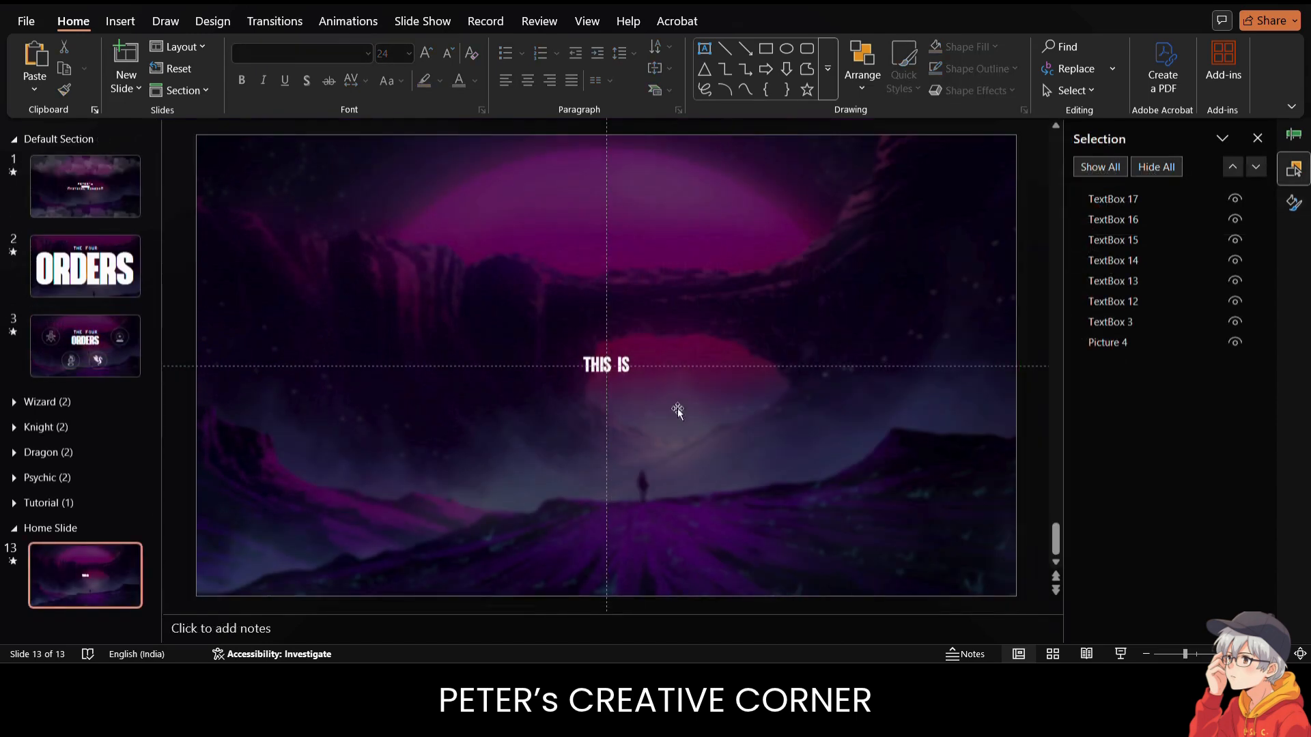
click(1129, 329)
key(Delete)
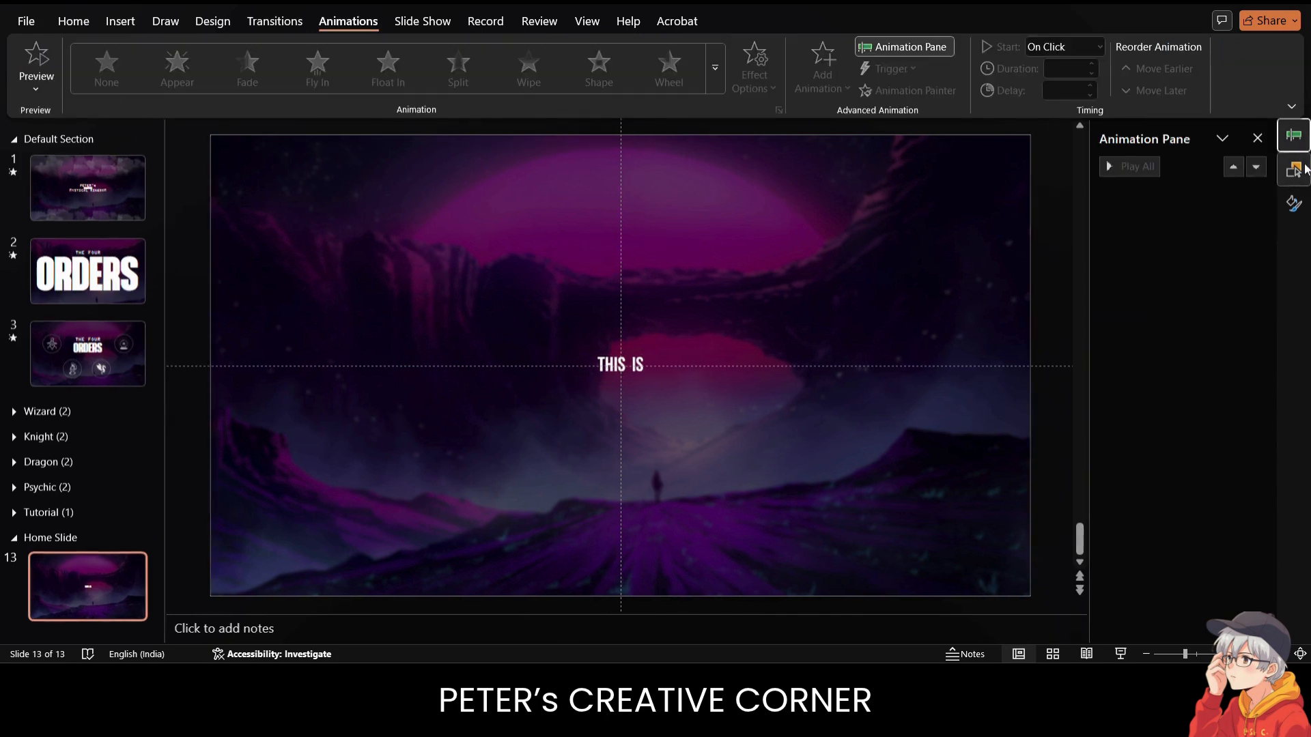
- Apply the Fade entrance animation to all six letter boxes, TextBox 12 through TextBox 17
click(1294, 168)
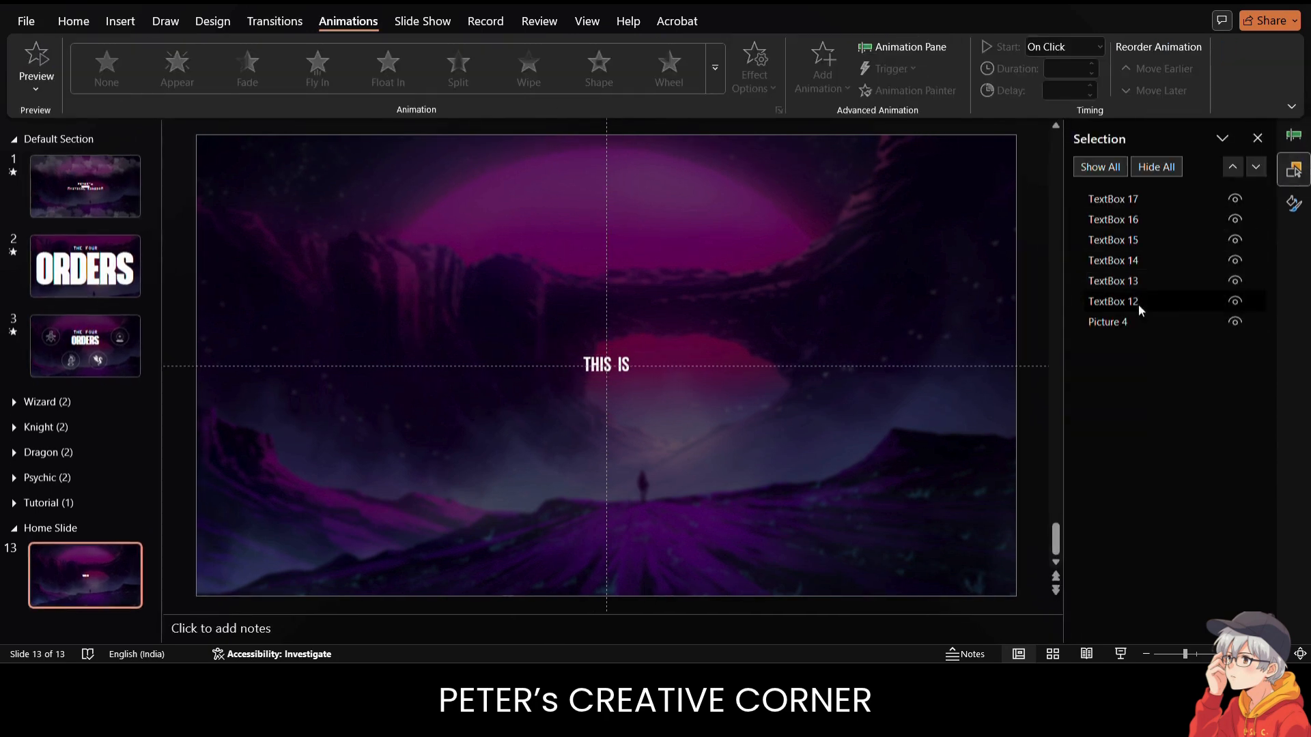
click(1135, 301)
shift+click(1131, 204)
click(247, 69)
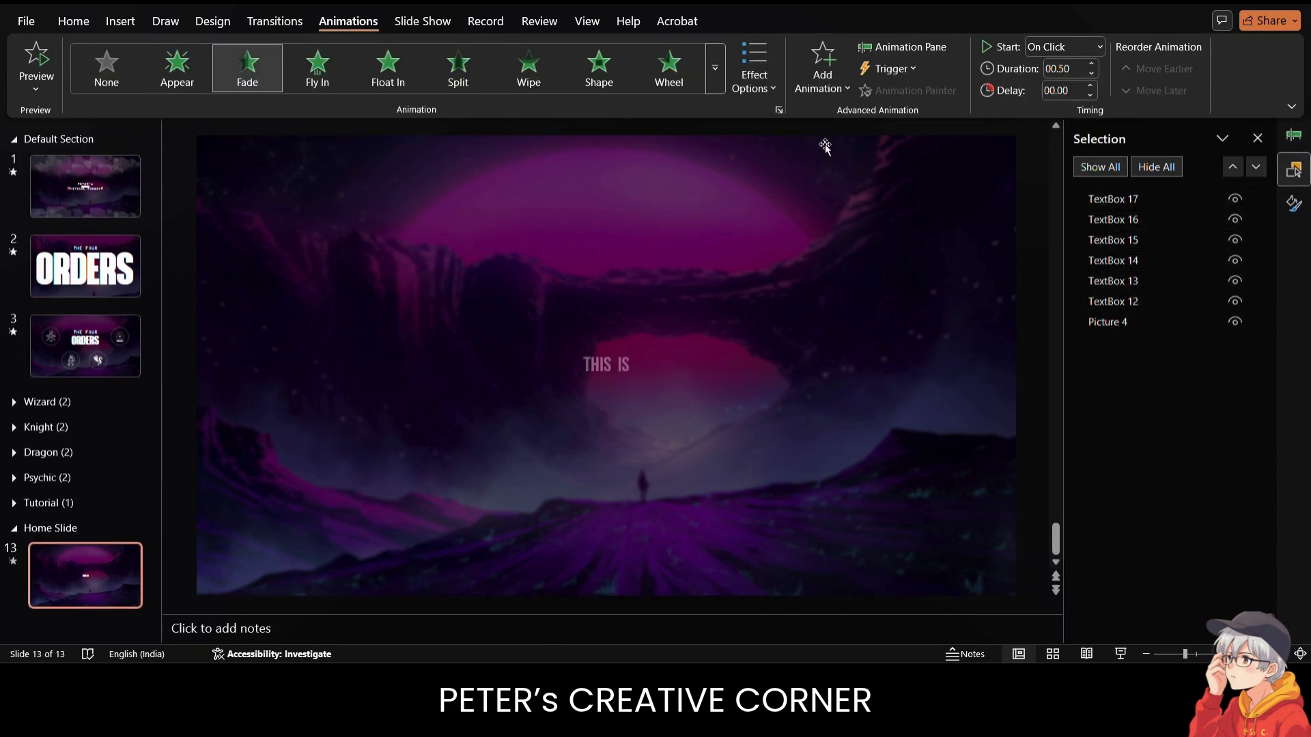
- Set the letters' Fade to 0.15 seconds starting After Previous, and the first letter T to start With Previous
click(1072, 68)
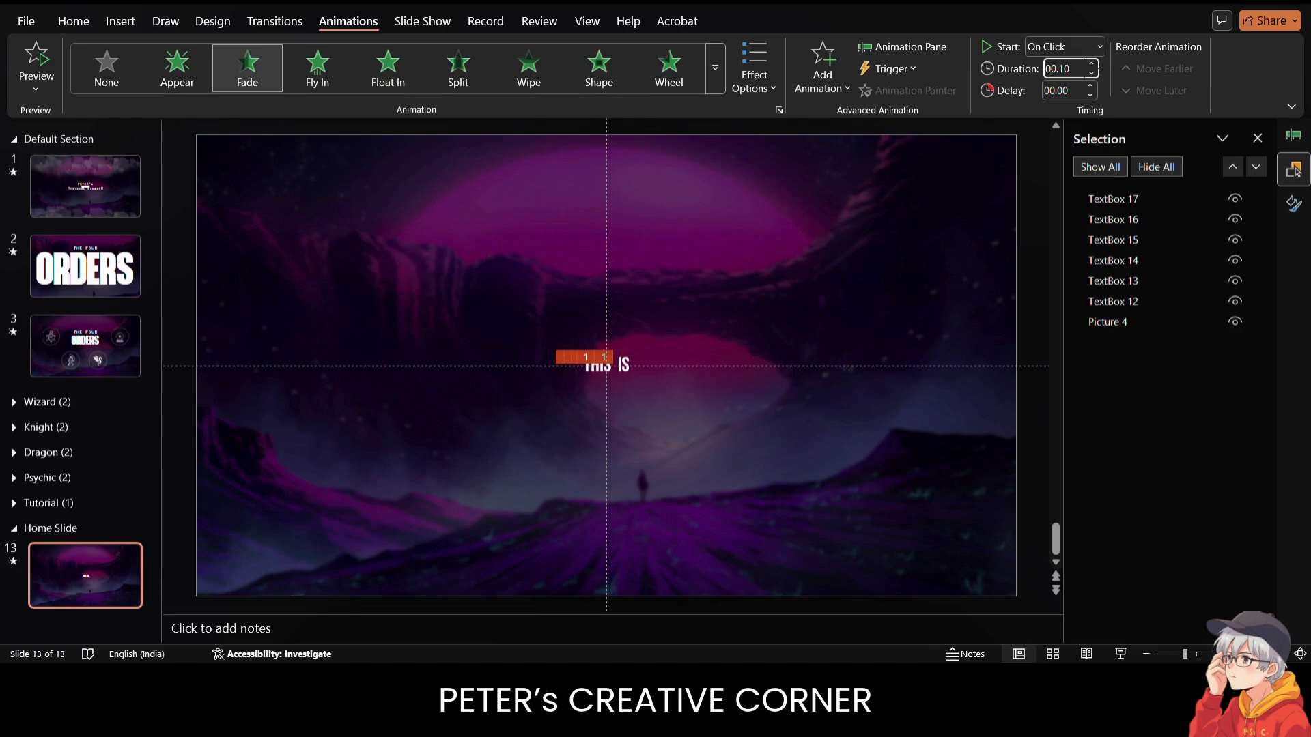
click(1066, 109)
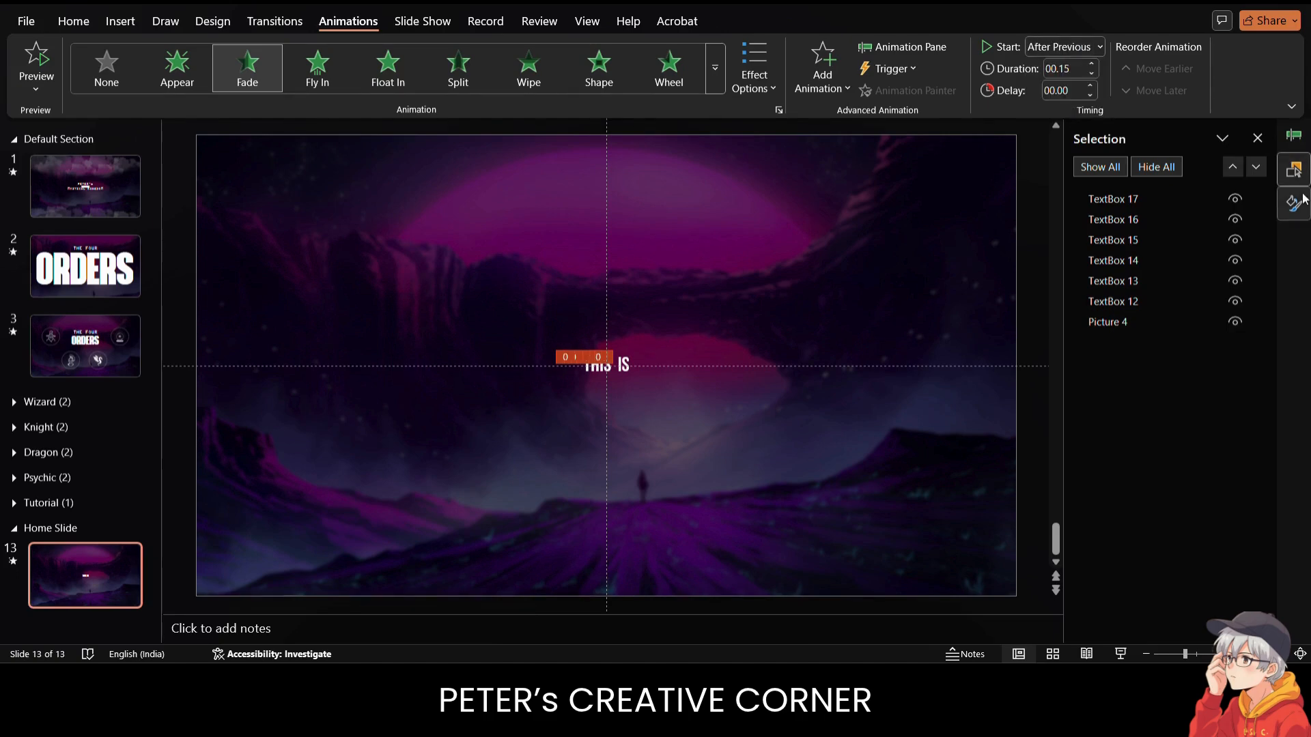
click(1293, 134)
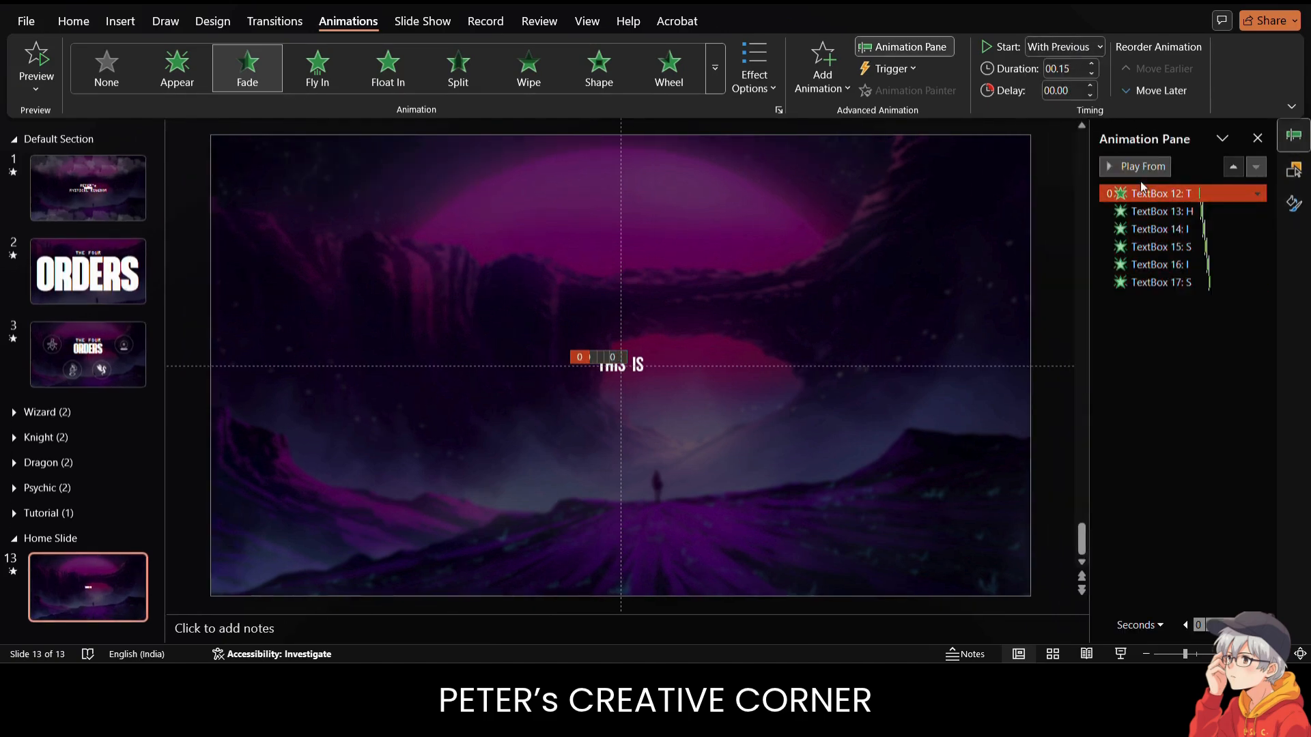
- Add an exit animation to all six letter boxes, TextBox 12 through TextBox 17, and preview the slide's animation sequence
click(1134, 166)
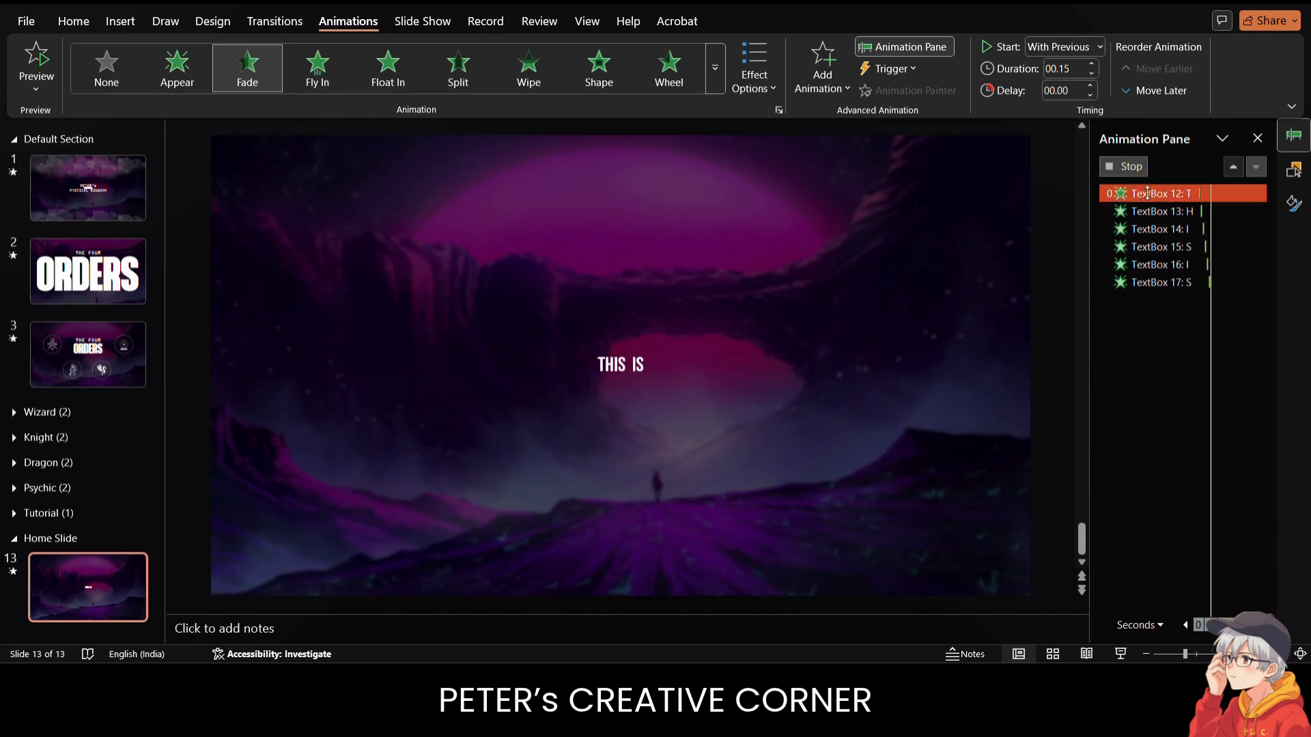
click(1294, 169)
click(1135, 201)
ctrl+click(1136, 222)
ctrl+click(1137, 239)
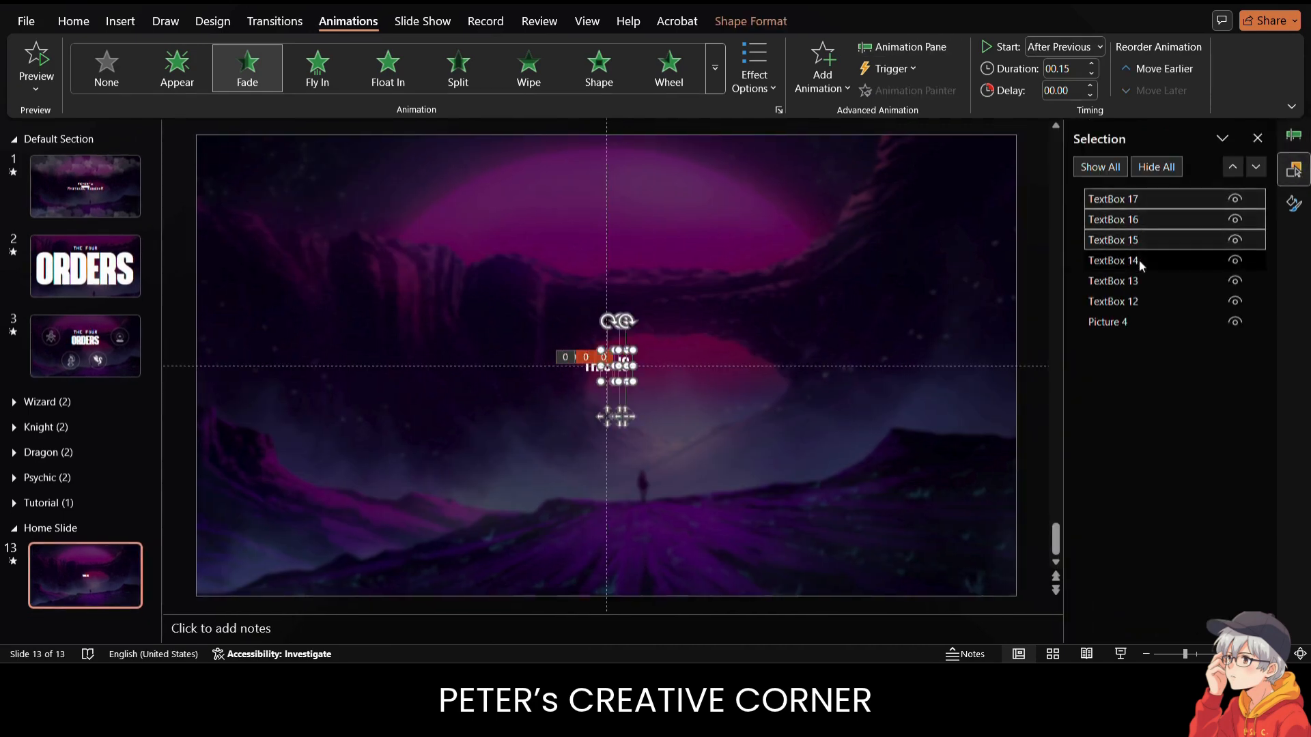
ctrl+click(1139, 259)
ctrl+click(1139, 281)
ctrl+click(1138, 301)
click(822, 75)
scroll(902, 341, down, 3)
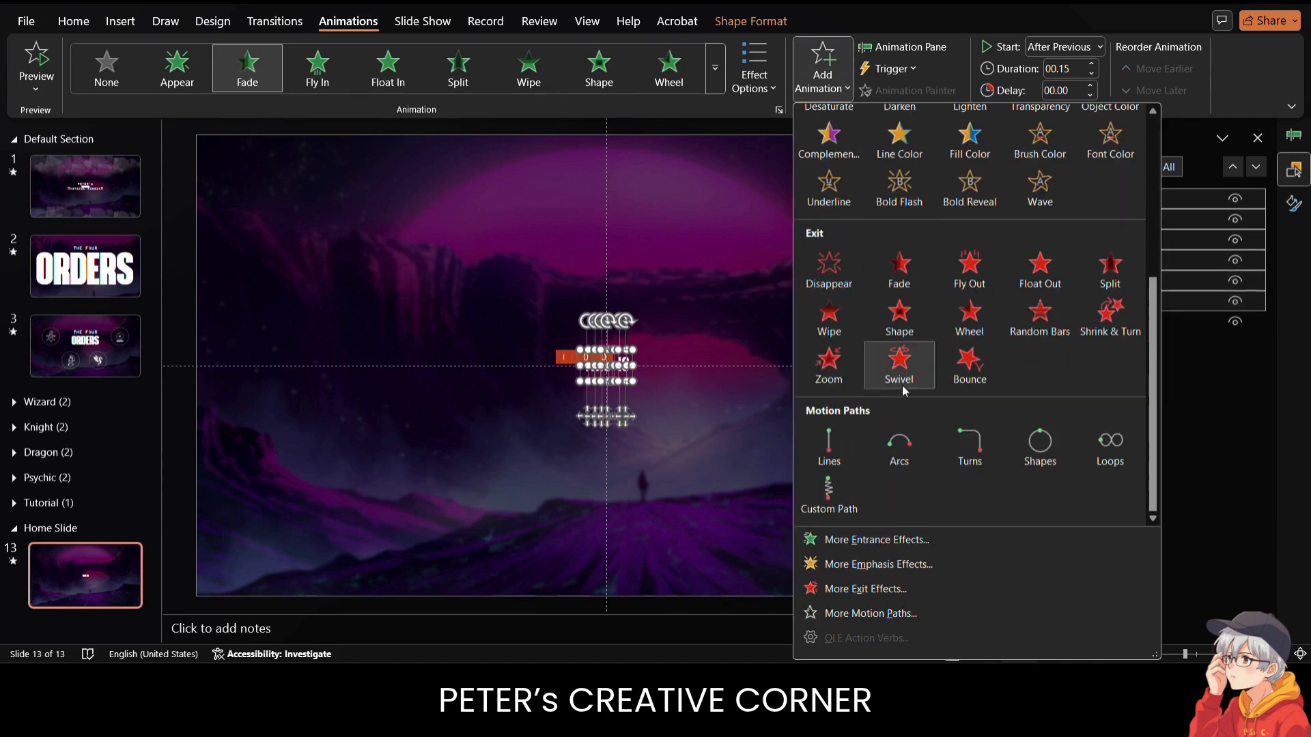
click(899, 366)
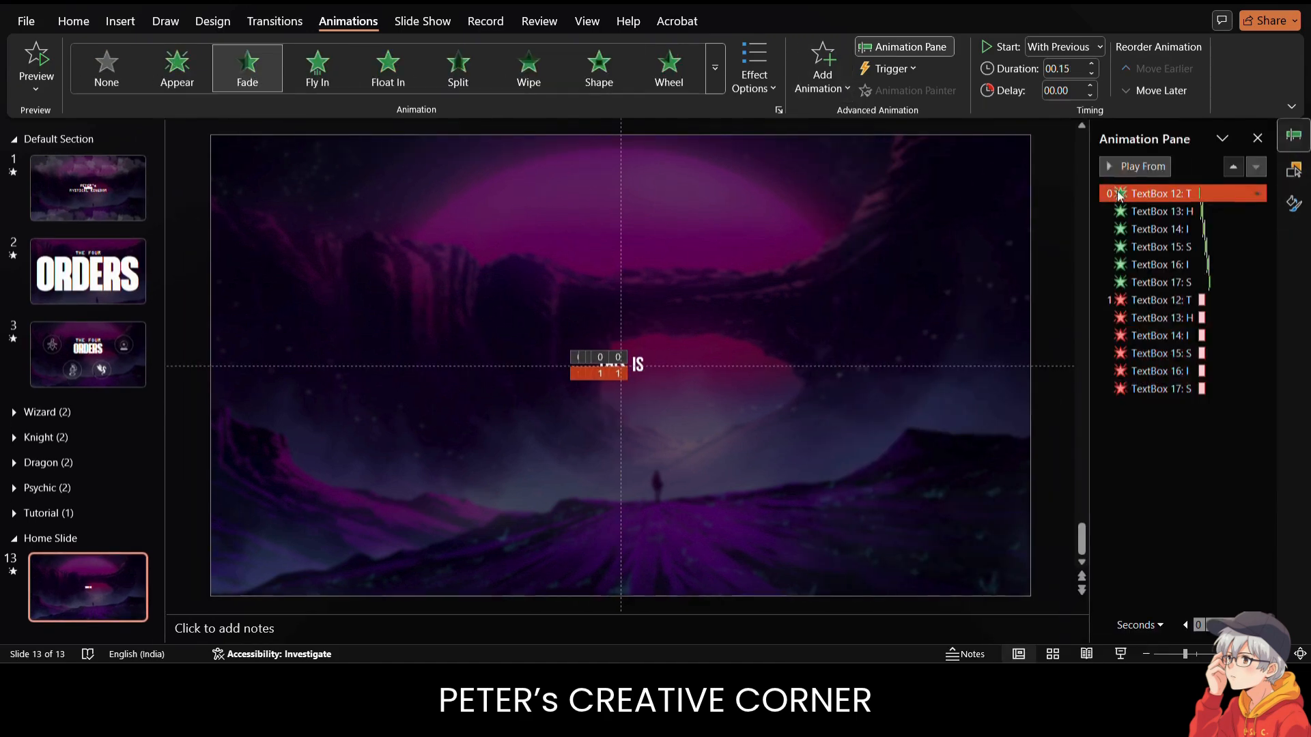
click(1134, 168)
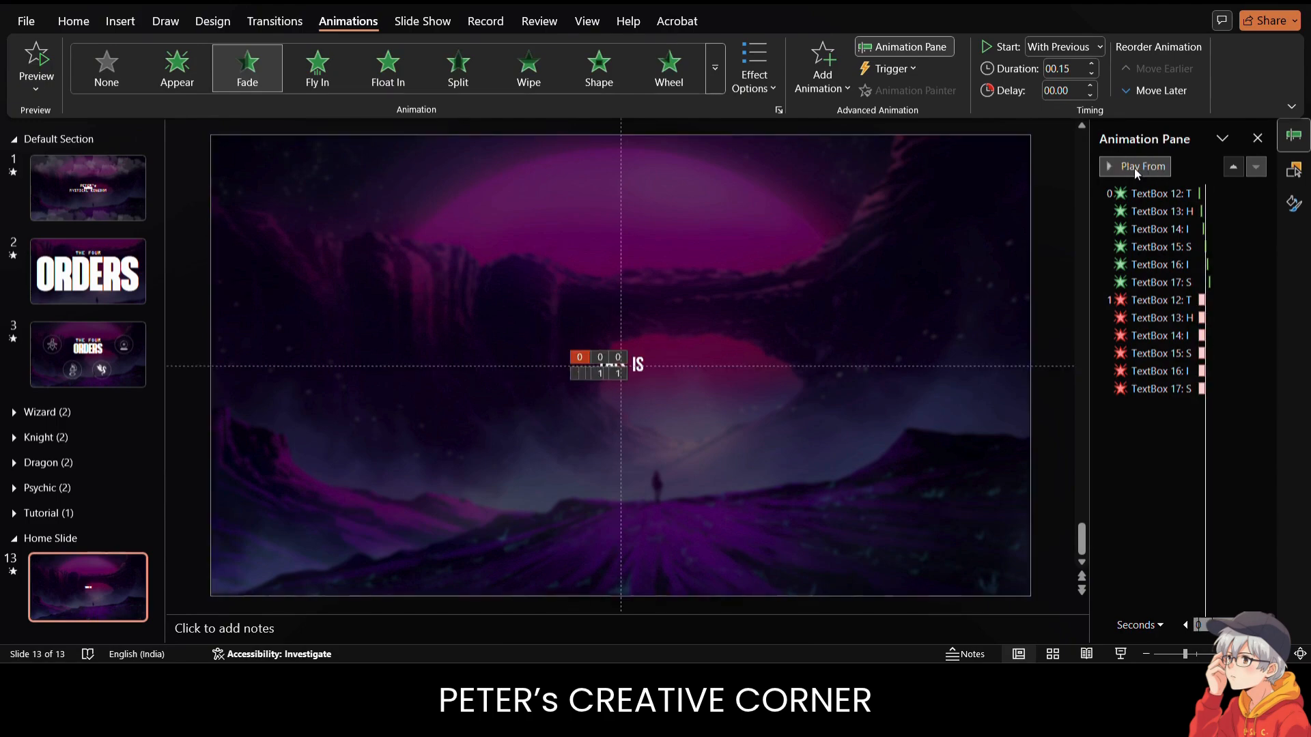
- Hide the six letter boxes, TextBox 12 through TextBox 17, leaving only the background picture visible
click(1293, 170)
click(1234, 199)
click(1235, 219)
click(1234, 240)
click(1234, 260)
click(1234, 281)
click(1234, 301)
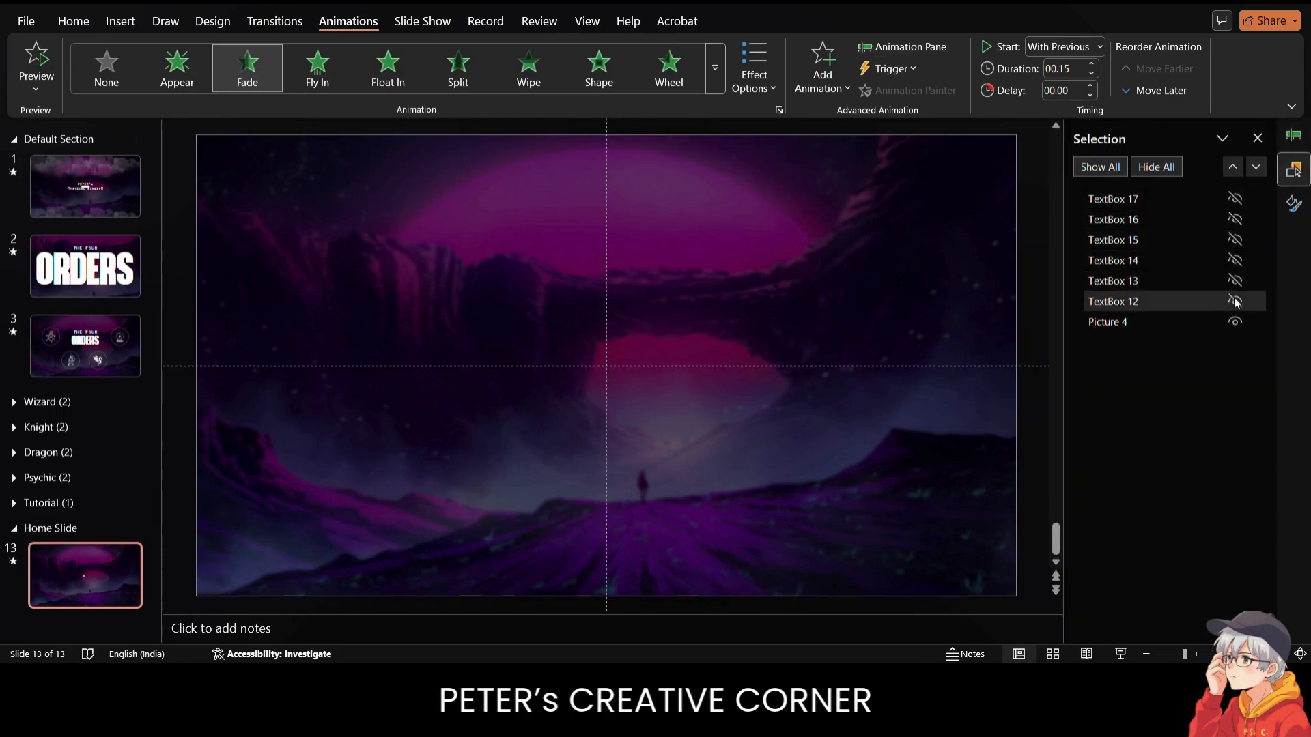
- Insert a text box near the slide's center reading "PETER's MYSTICAL KINGDOM" and center its text
click(120, 21)
click(688, 68)
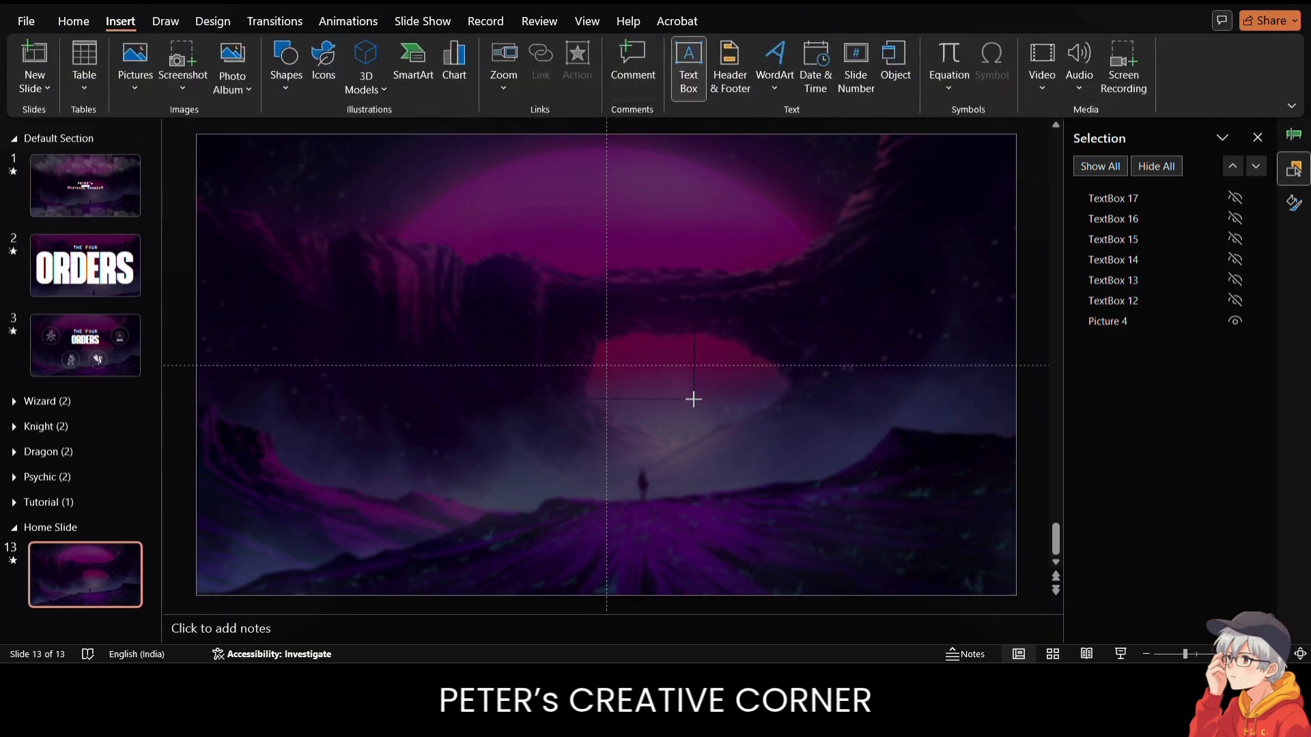
drag(694, 399, 694, 400)
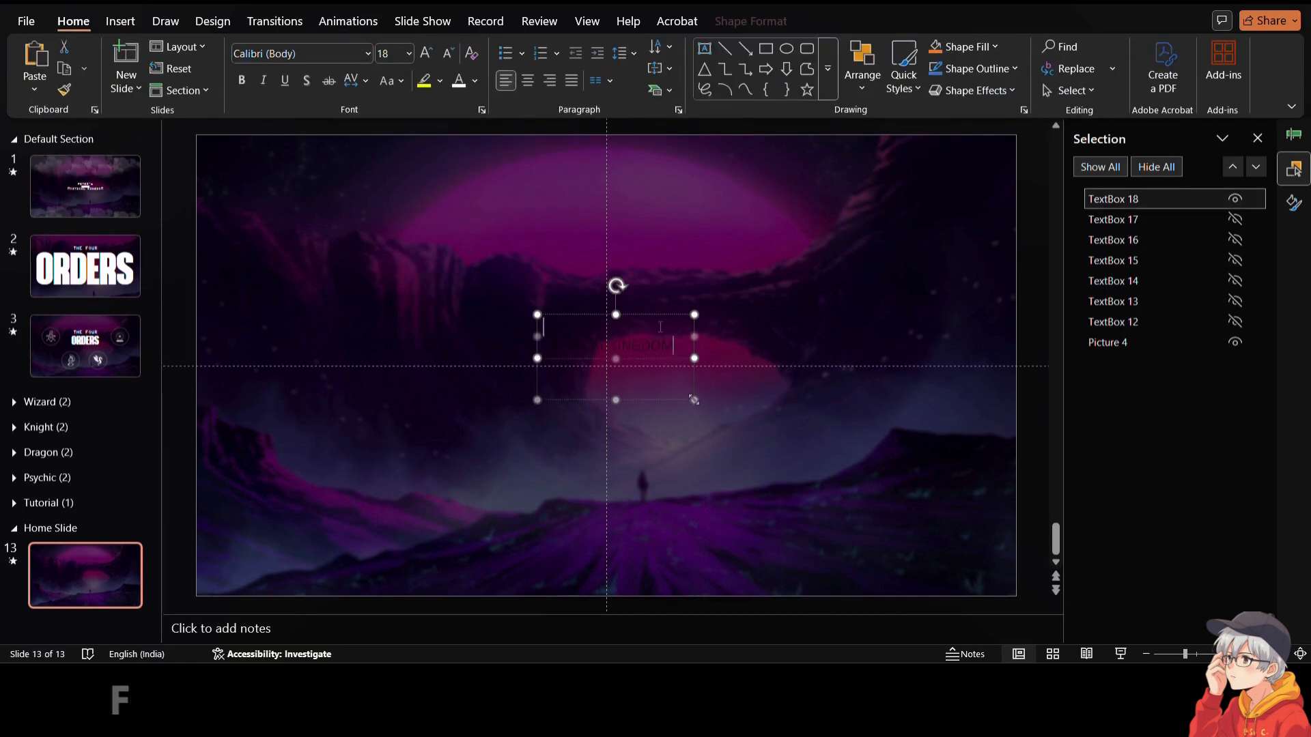
text(PETER’s MYSTICAL KINGDOM)
click(527, 81)
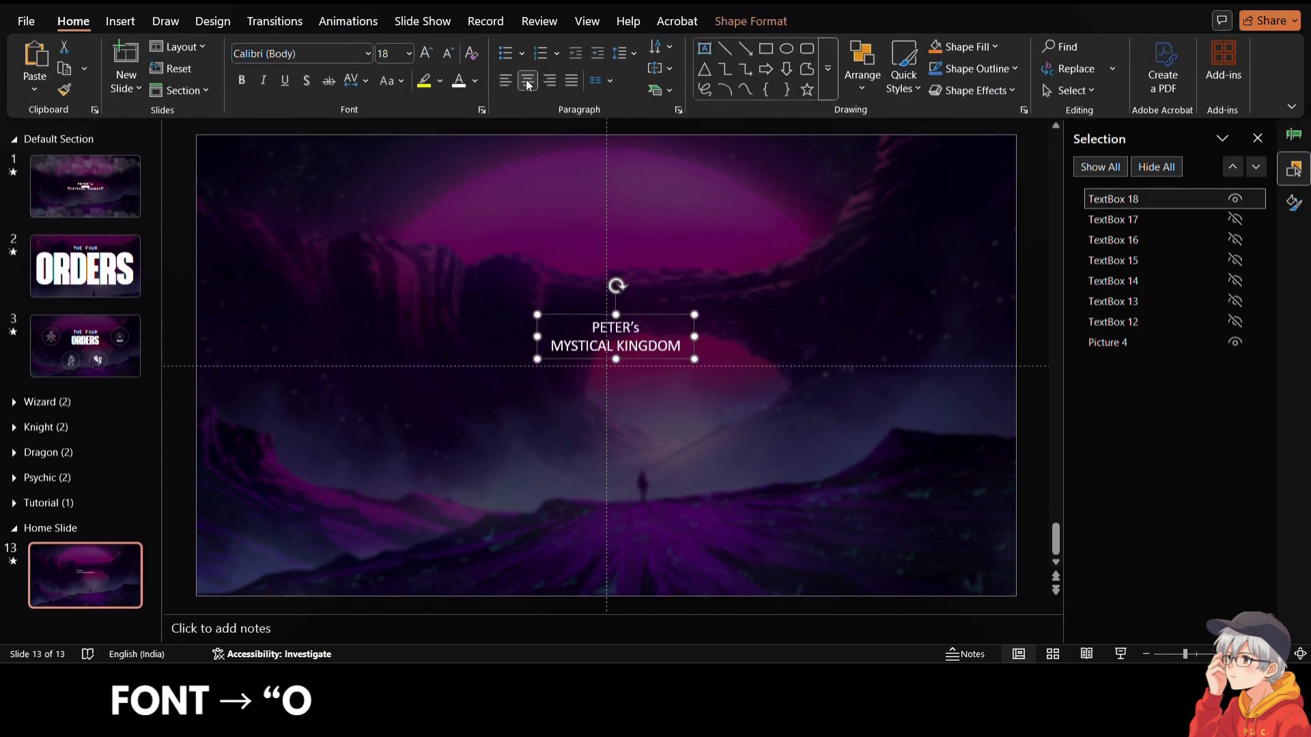
- Set the title text to the OCR A Extended font at 32 pt
click(426, 53)
click(426, 53)
click(426, 53)
click(426, 53)
click(367, 53)
click(320, 242)
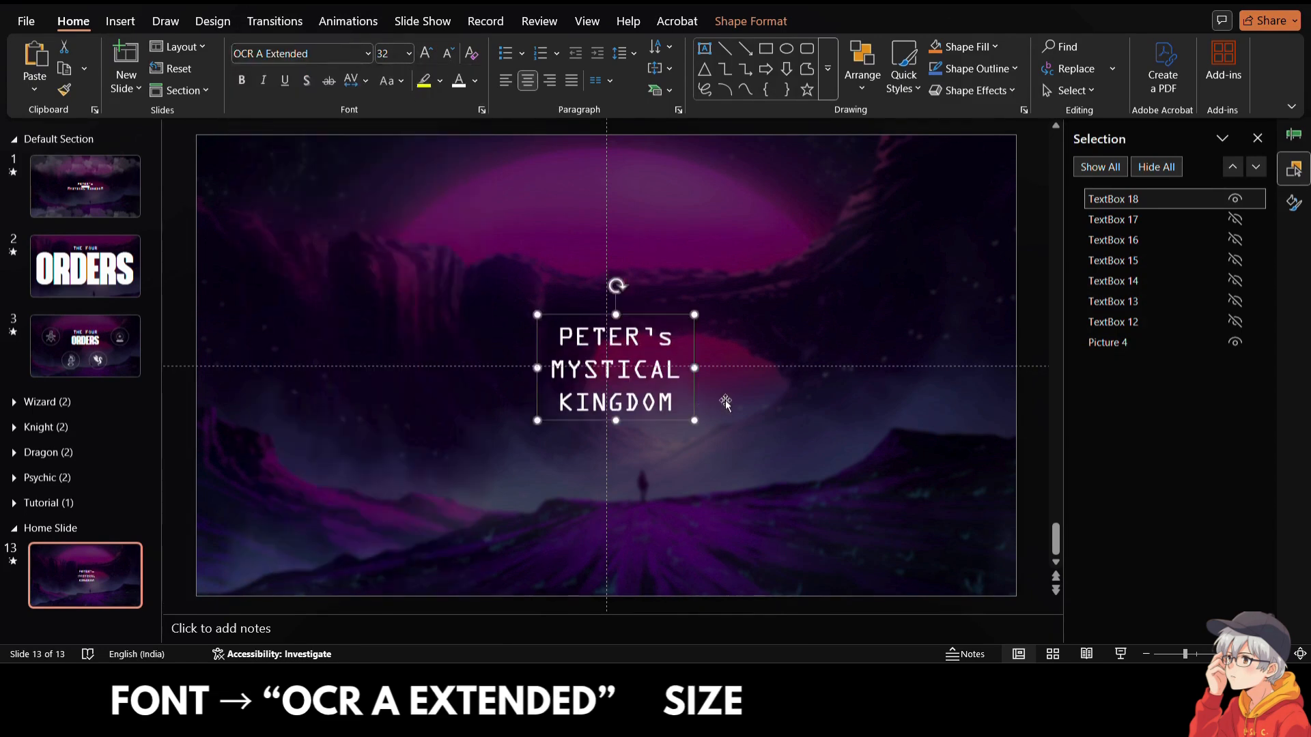
- Widen and center the title box on the slide, and enlarge the first and last M of its second line to 36 pt
drag(694, 368, 723, 386)
click(426, 54)
click(868, 332)
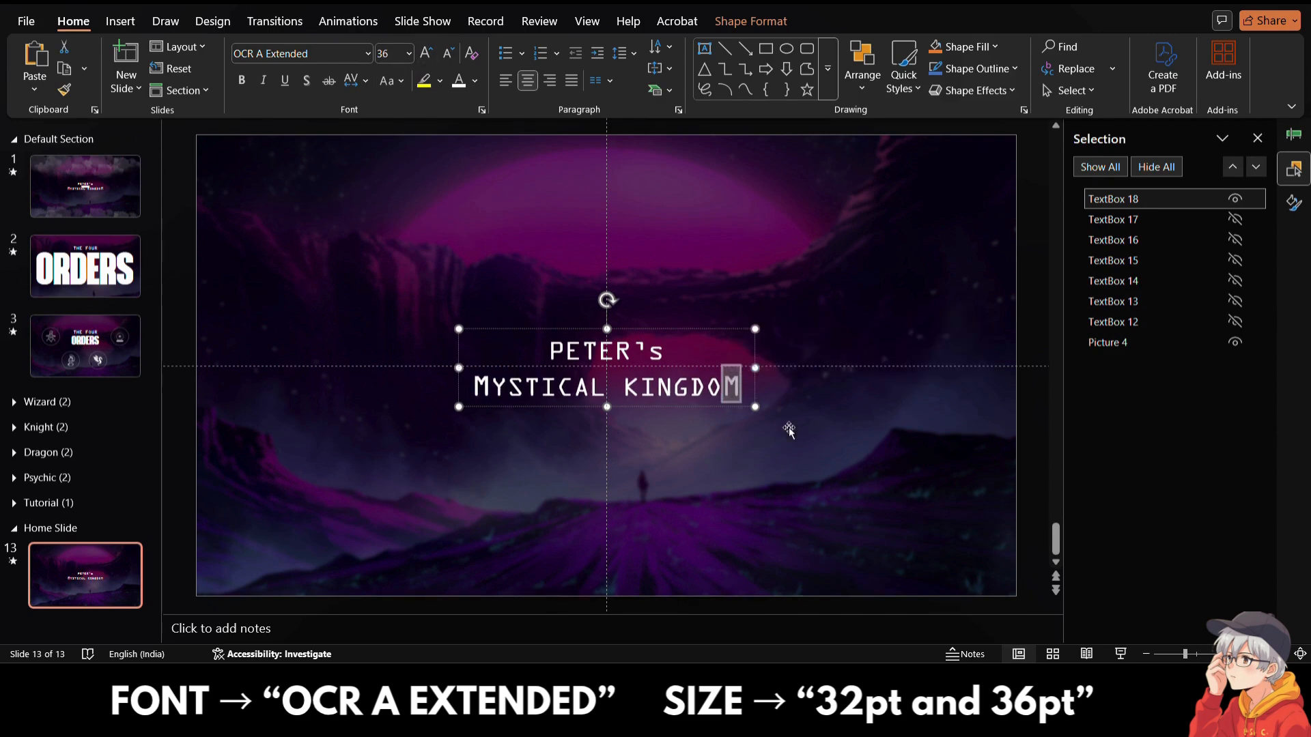
click(790, 431)
click(689, 388)
key(Up)
key(Up)
- Apply a Fade entrance to the title text box, lasting 2.50 seconds and starting After Previous
click(348, 21)
click(262, 70)
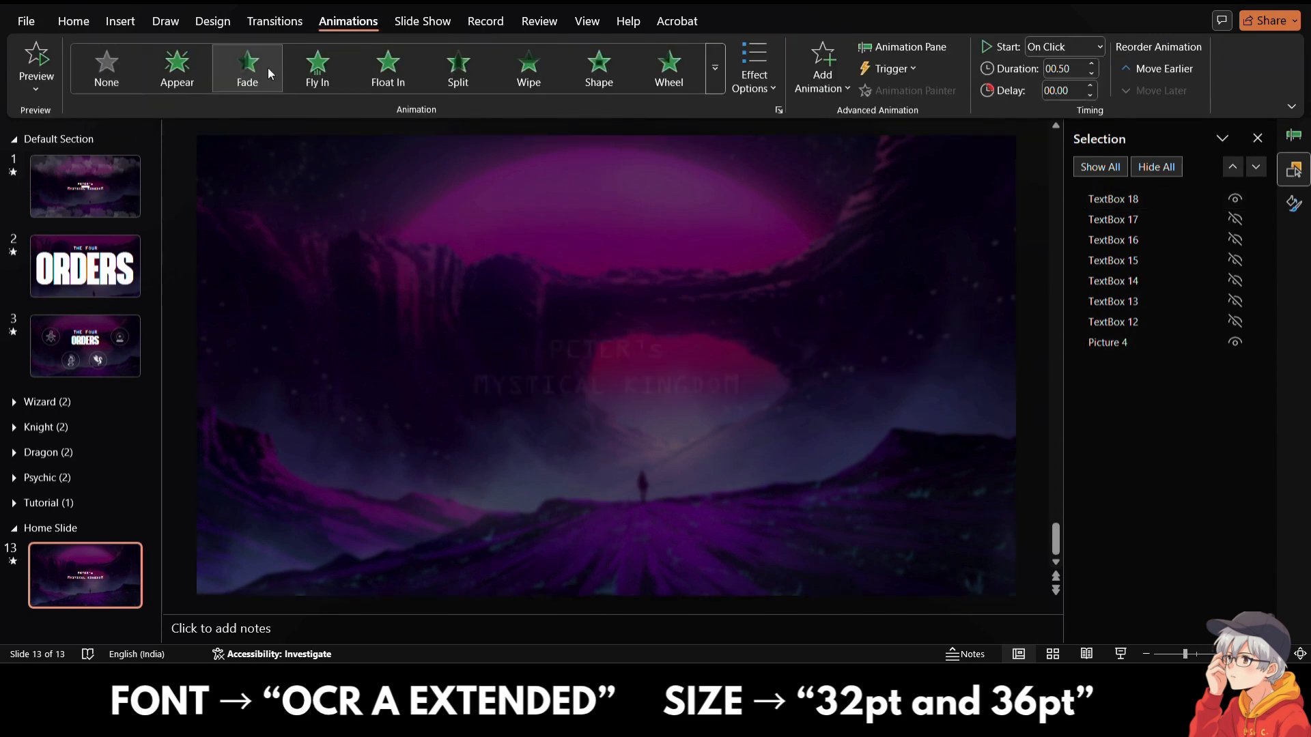
click(1090, 65)
click(1090, 65)
click(1090, 65)
click(1090, 65)
click(1090, 65)
click(1099, 47)
click(1061, 109)
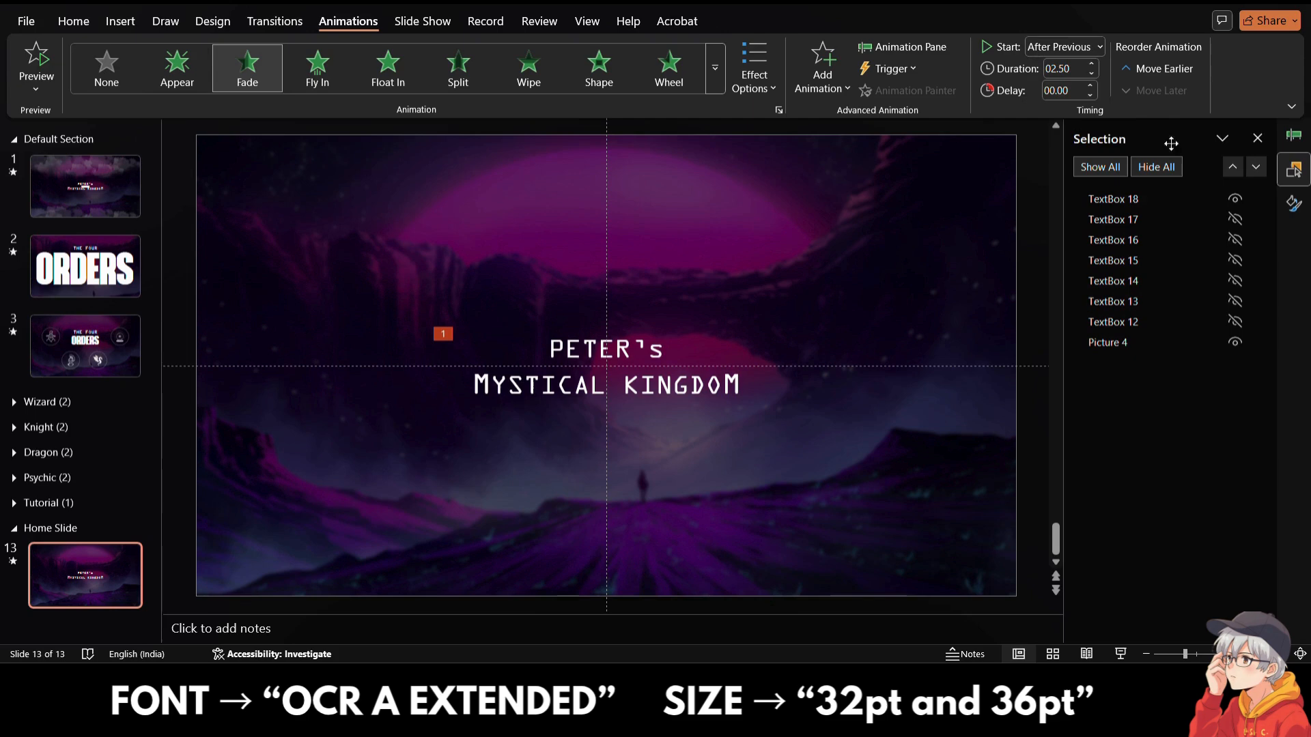
- Add a Fade exit starting After Previous to the title text box and preview its animations
click(830, 92)
scroll(900, 334, down, 5)
click(900, 272)
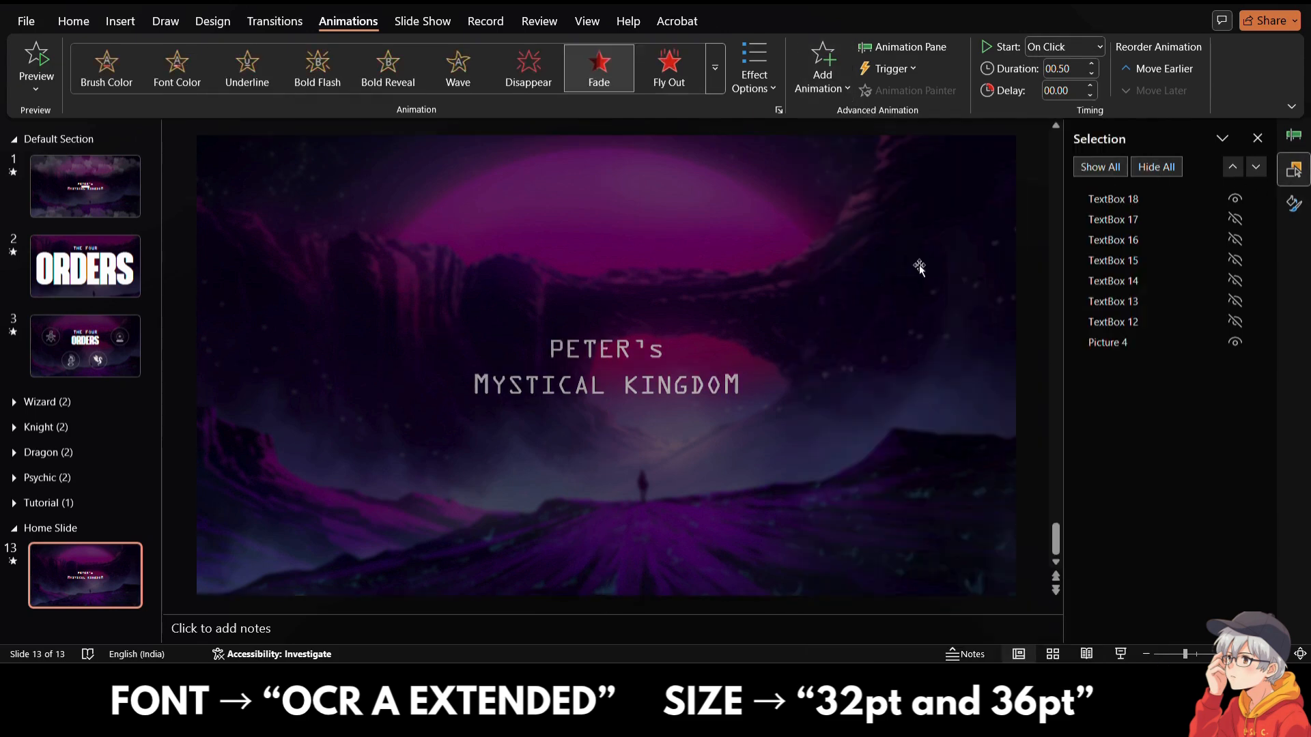
click(1099, 46)
click(1065, 107)
click(1294, 135)
click(1133, 166)
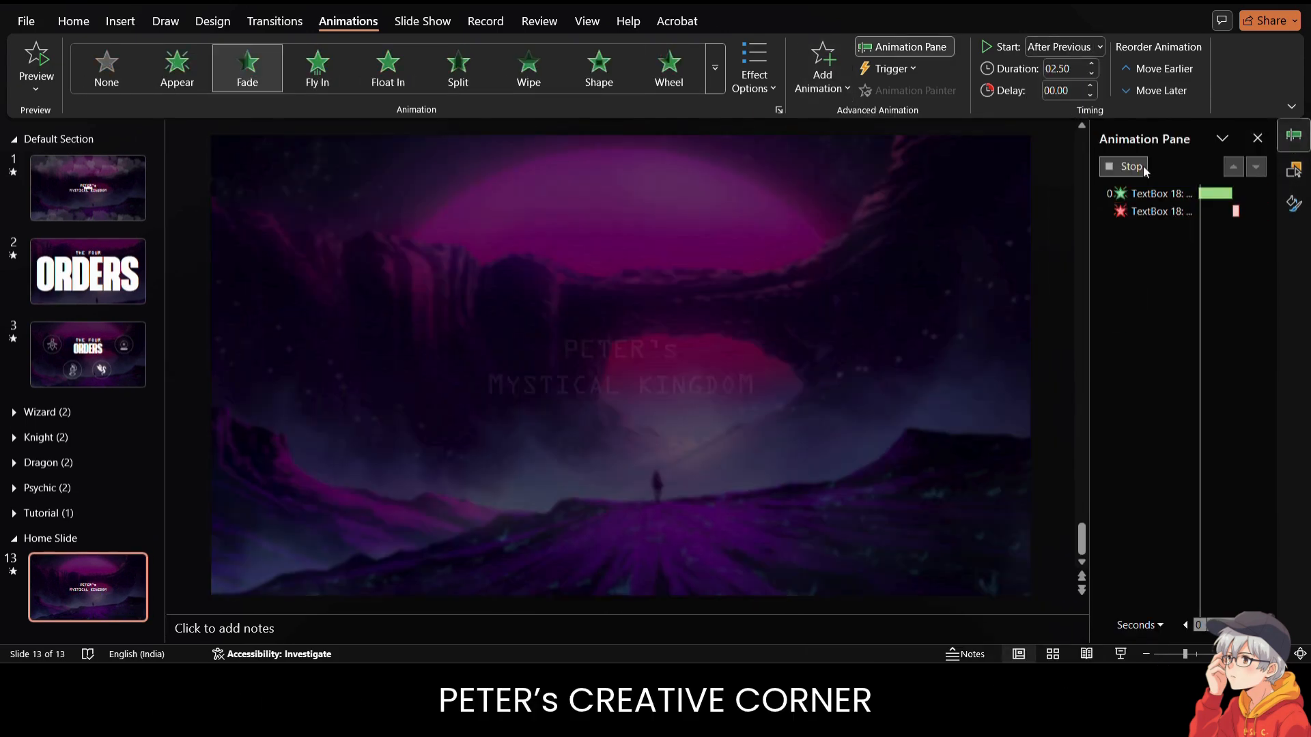
- Show the hidden letter boxes again and play the slide's full animation sequence from the first letter
click(1293, 170)
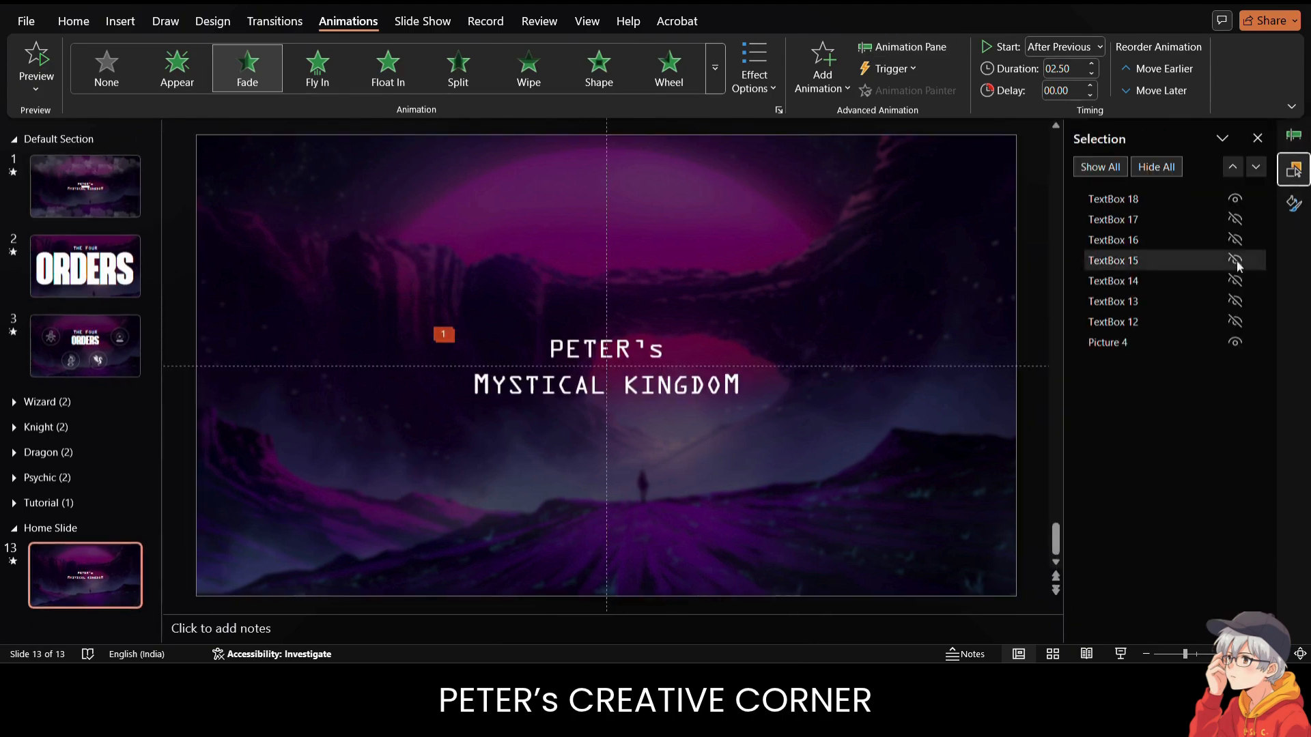
click(1226, 286)
click(1234, 301)
click(1234, 260)
click(1235, 239)
click(1234, 219)
click(1293, 135)
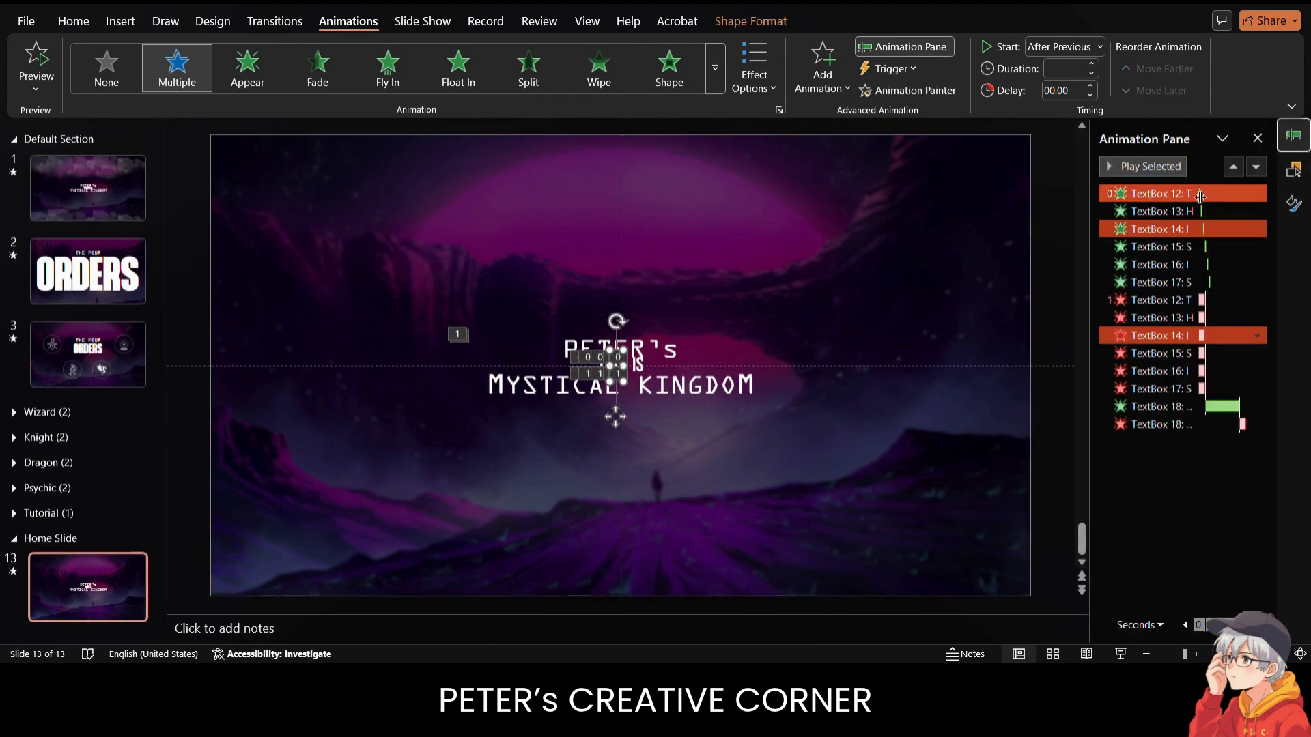
click(1163, 165)
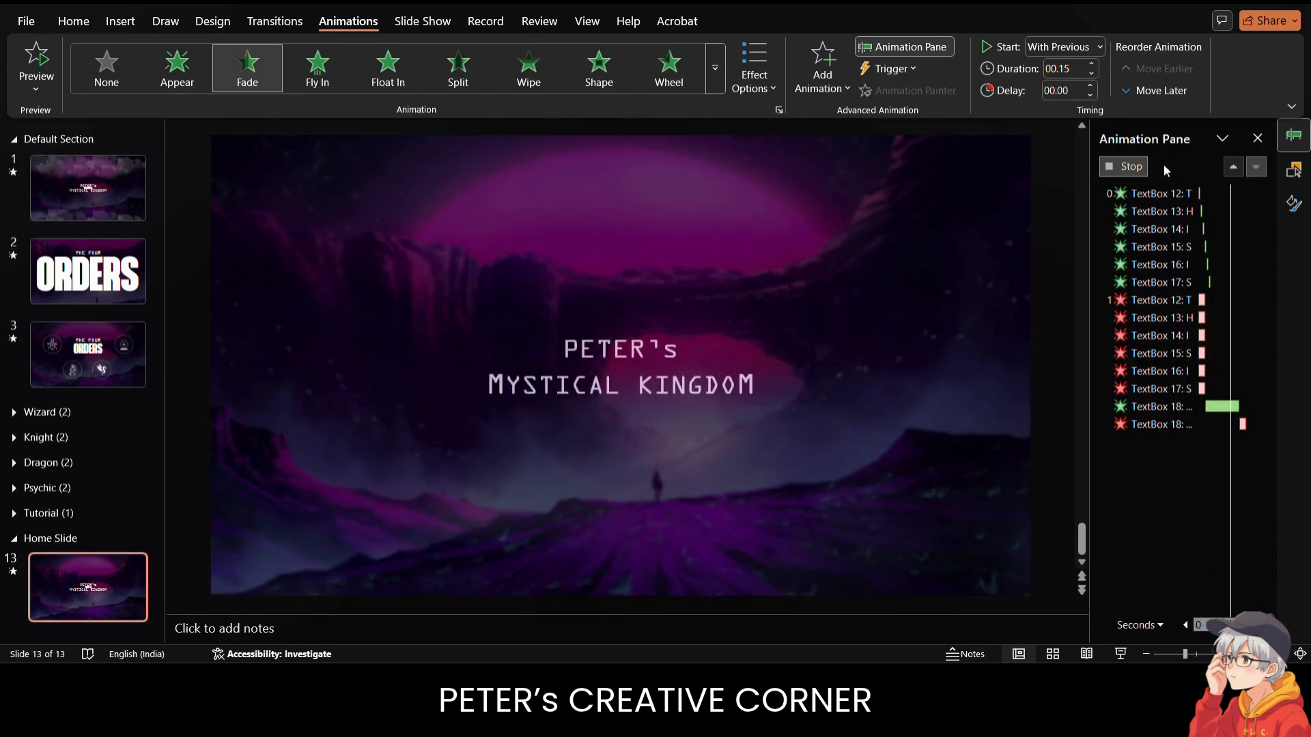
- Paste the cloud picture, move it to the slide's upper-left corner and set its picture transparency to 84%
key(ctrl+v)
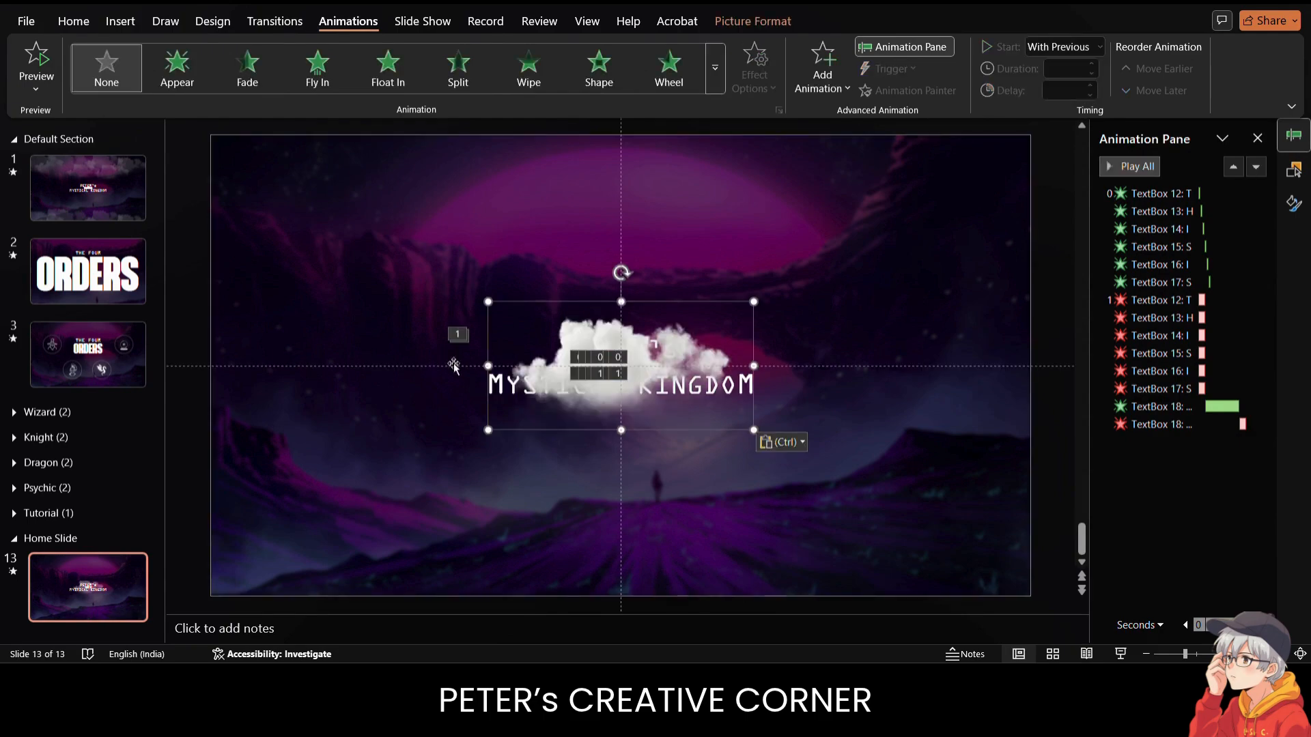
drag(573, 364, 277, 172)
click(1294, 170)
click(1293, 202)
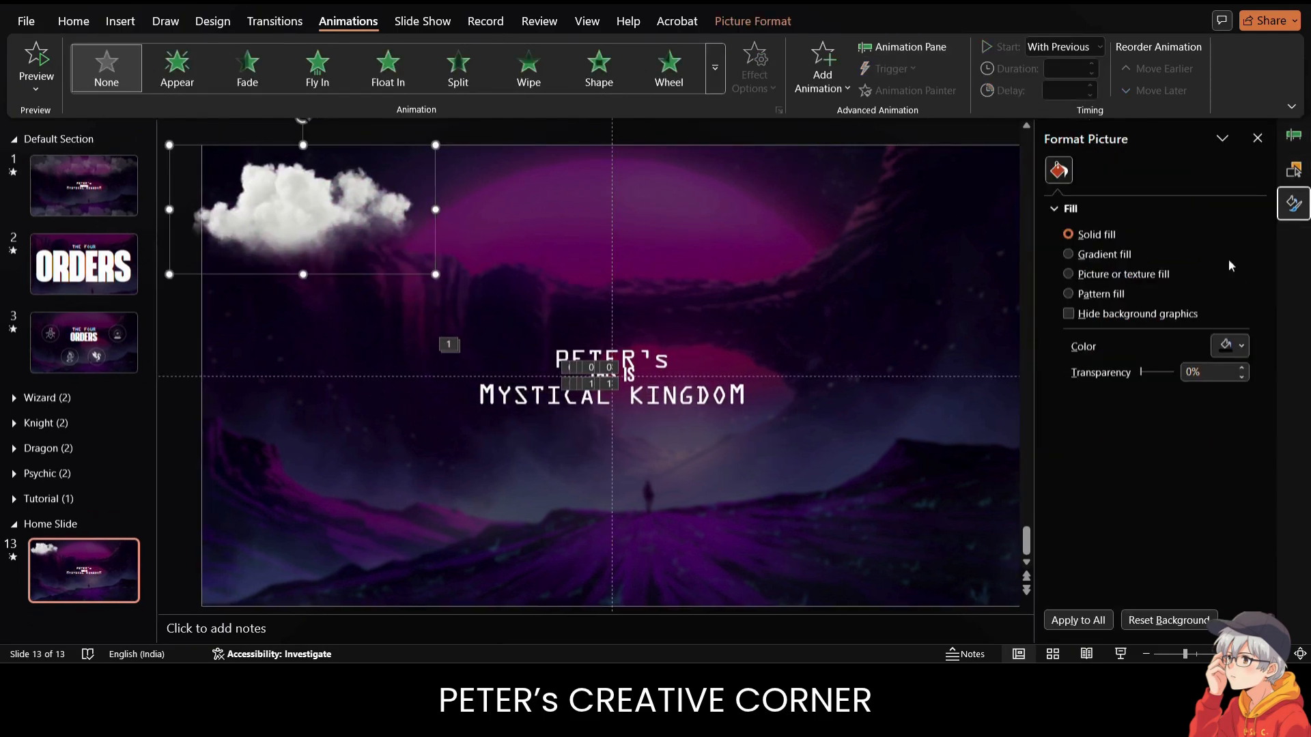
click(1130, 175)
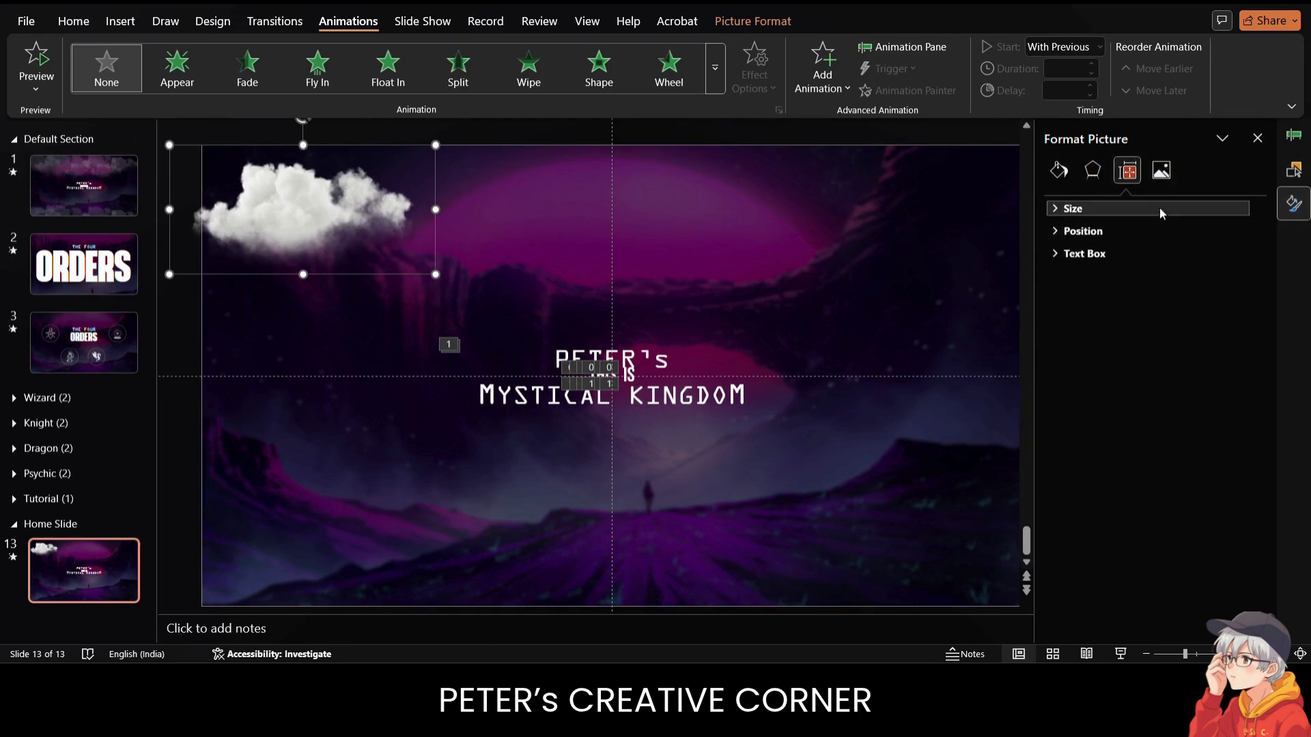
drag(1132, 301, 1166, 301)
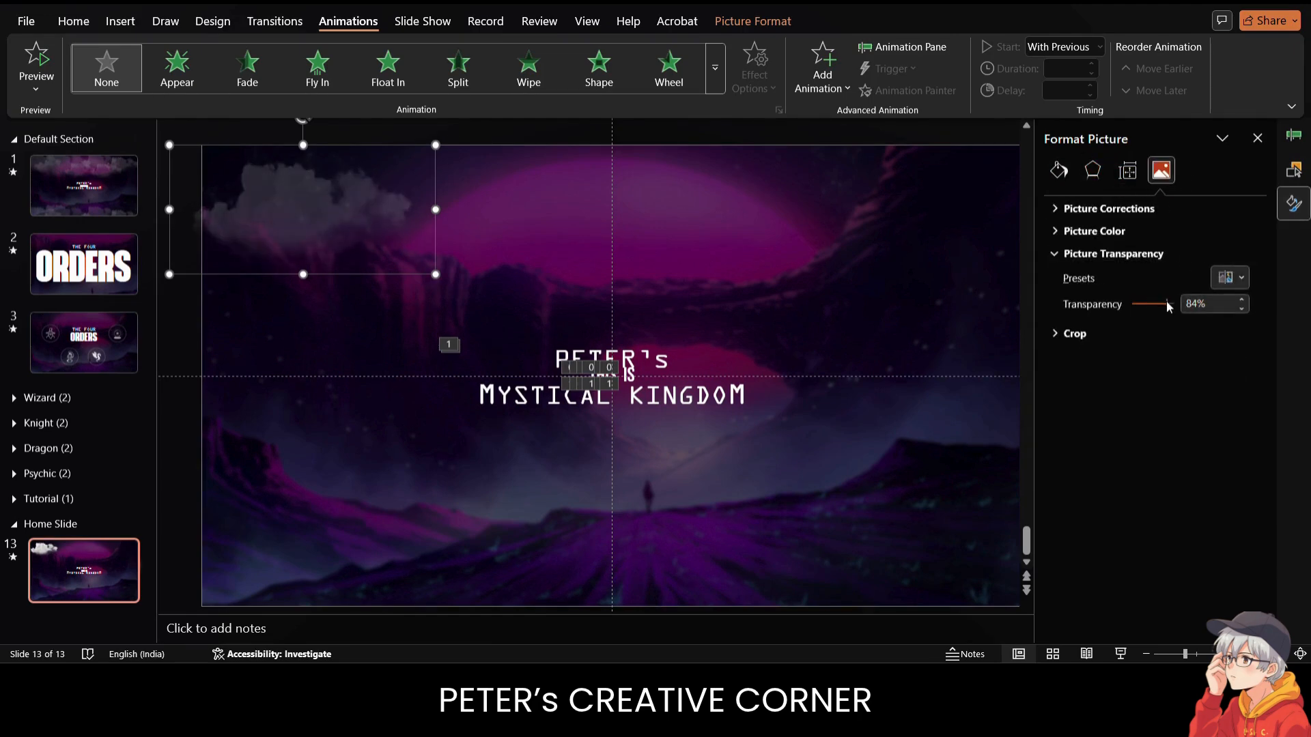
- Place overlapping copies of the translucent cloud side by side along the slide's upper edge
scroll(785, 301, down, 4)
drag(459, 300, 524, 305)
click(389, 356)
drag(435, 341, 523, 313)
drag(524, 311, 596, 295)
drag(695, 260, 617, 279)
drag(566, 294, 571, 288)
drag(593, 290, 671, 289)
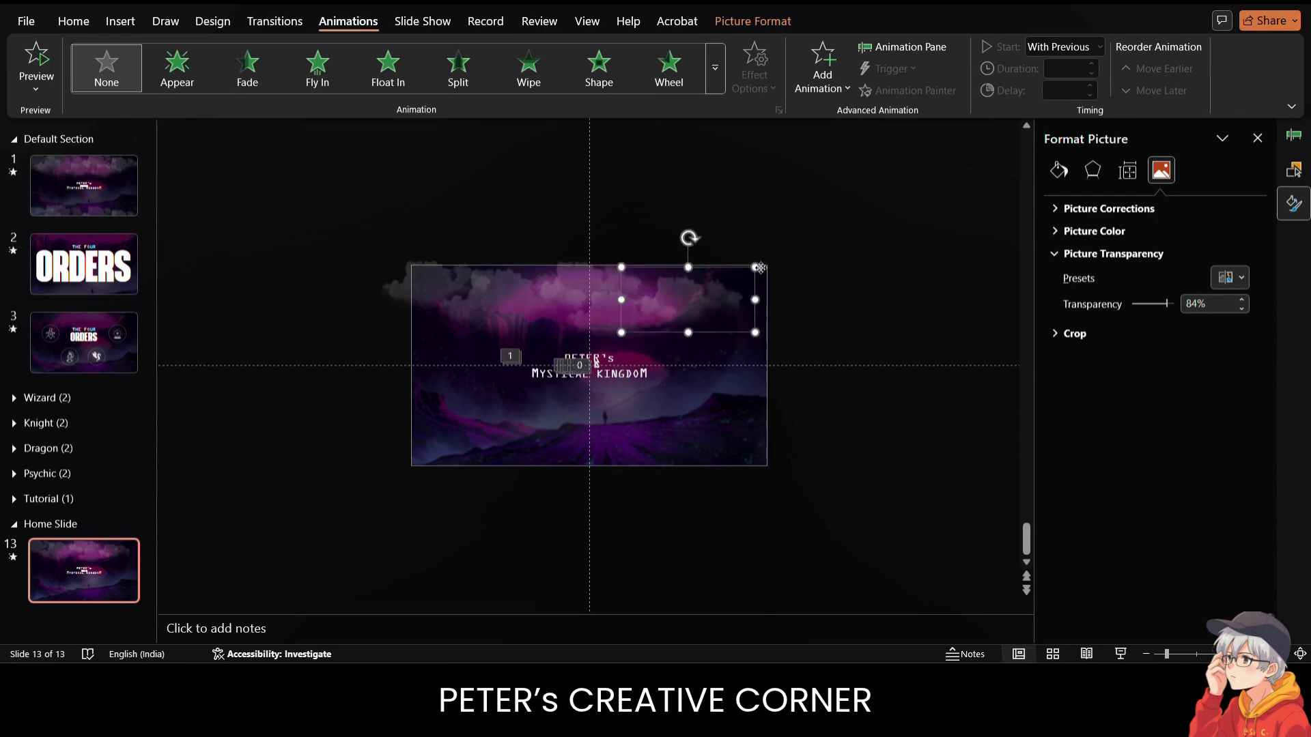
- Resize the cloud near the slide's upper-right corner and overlap another copy with it to complete the row of six
drag(757, 267, 783, 249)
drag(741, 369, 715, 388)
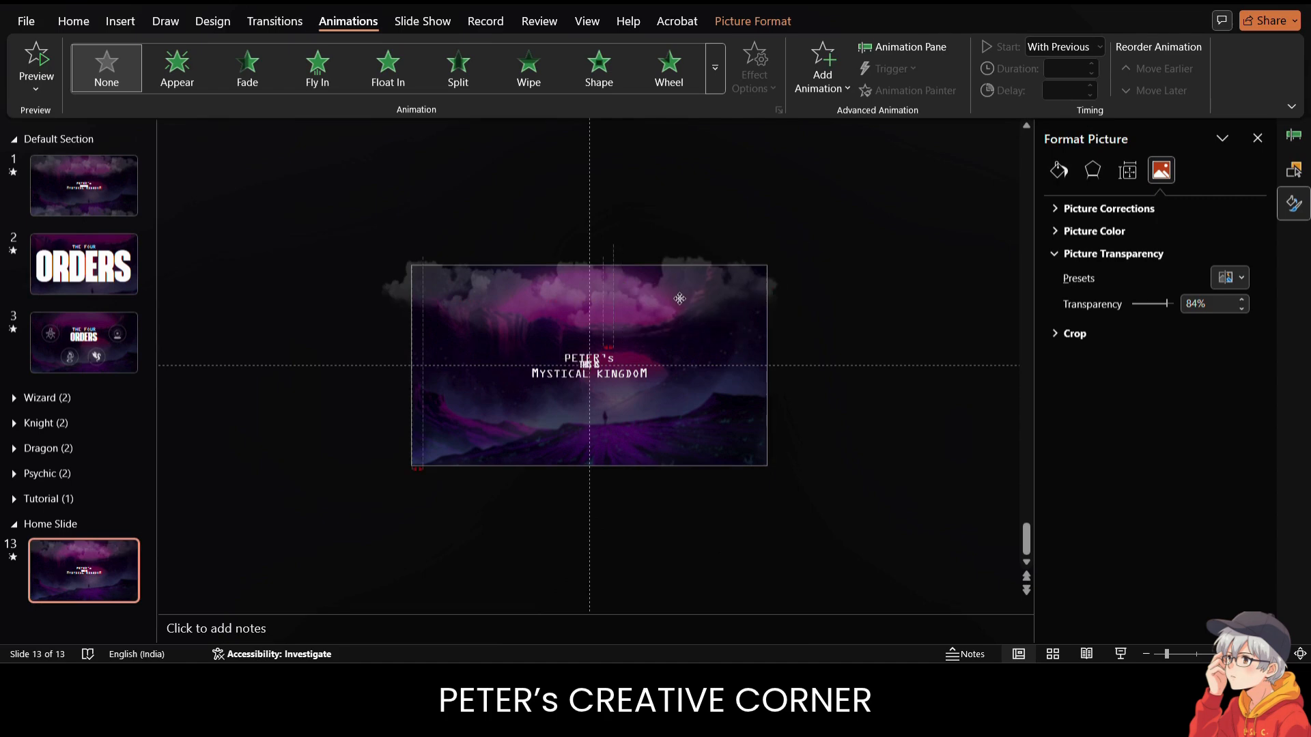
click(704, 298)
drag(704, 298, 736, 297)
drag(826, 253, 782, 272)
drag(691, 314, 707, 318)
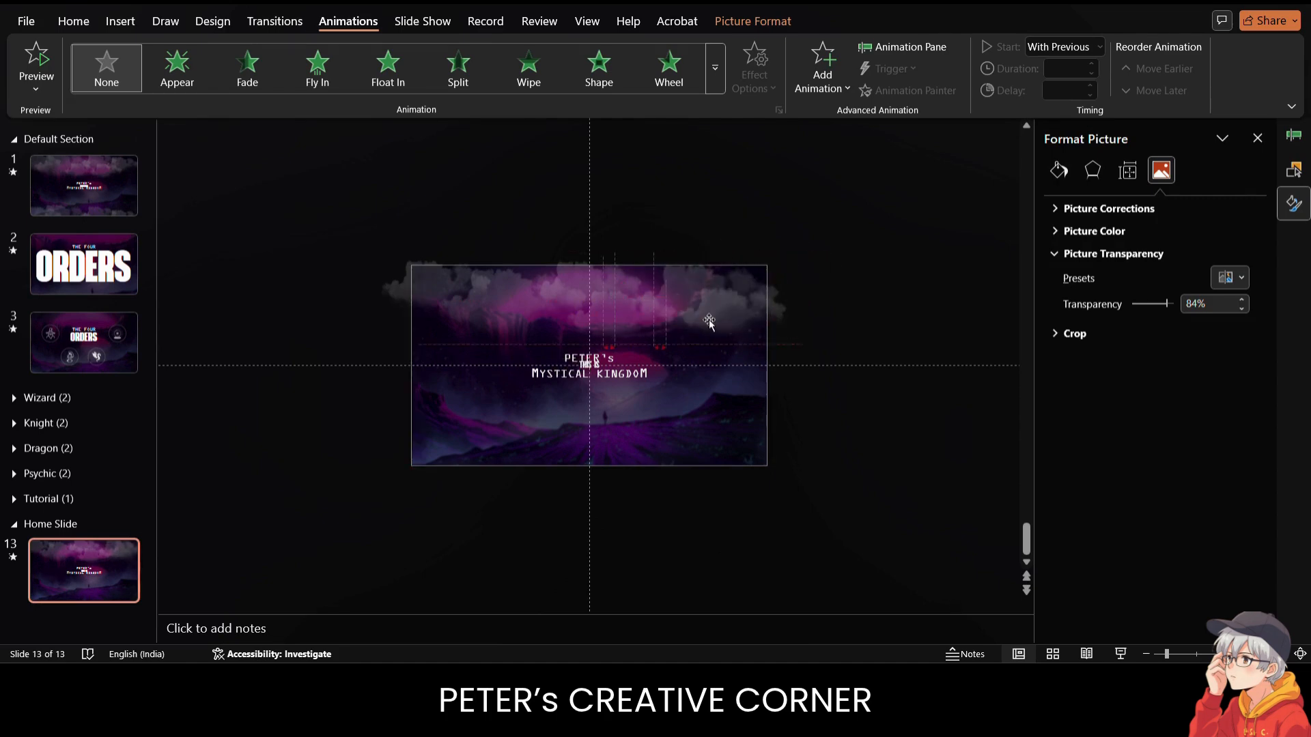
drag(707, 319, 709, 318)
- Group the six cloud pictures and place a copy of the group along the slide's lower edge
click(473, 243)
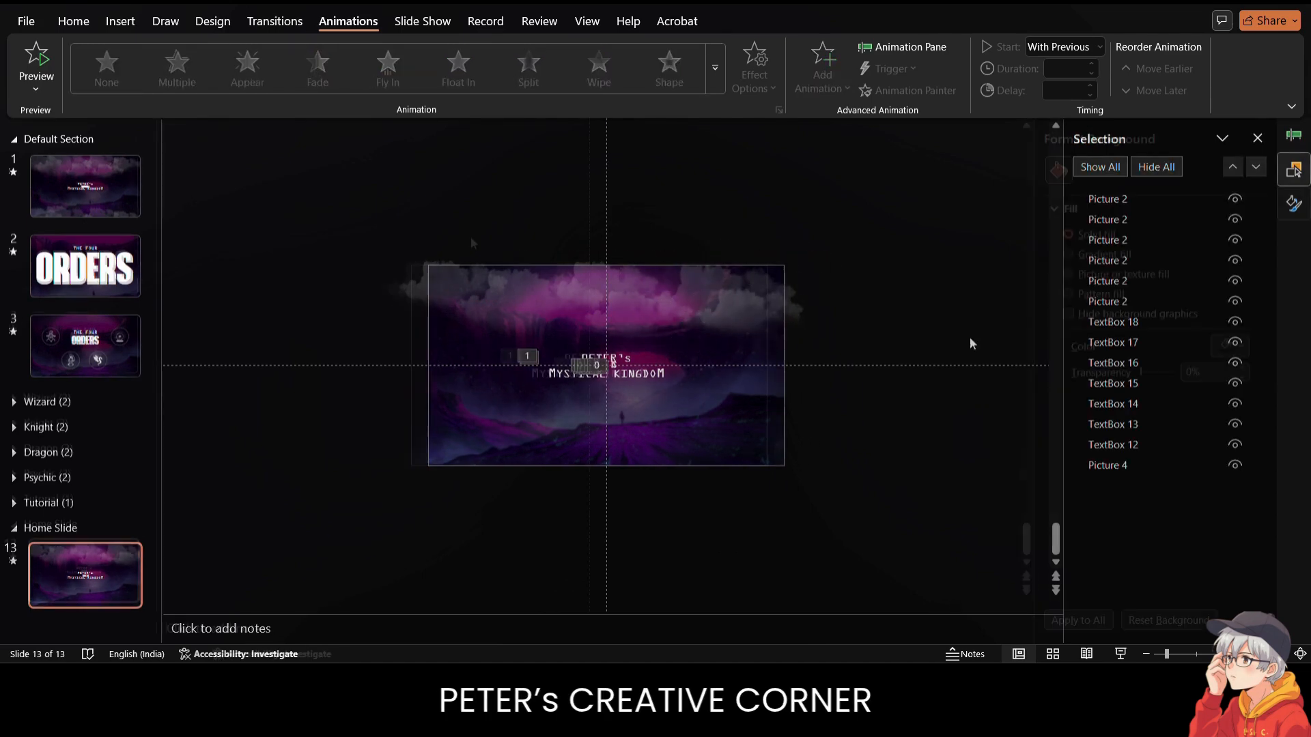
click(1119, 200)
ctrl+click(1123, 219)
ctrl+click(1123, 240)
ctrl+click(1123, 260)
ctrl+click(1124, 280)
ctrl+click(1124, 300)
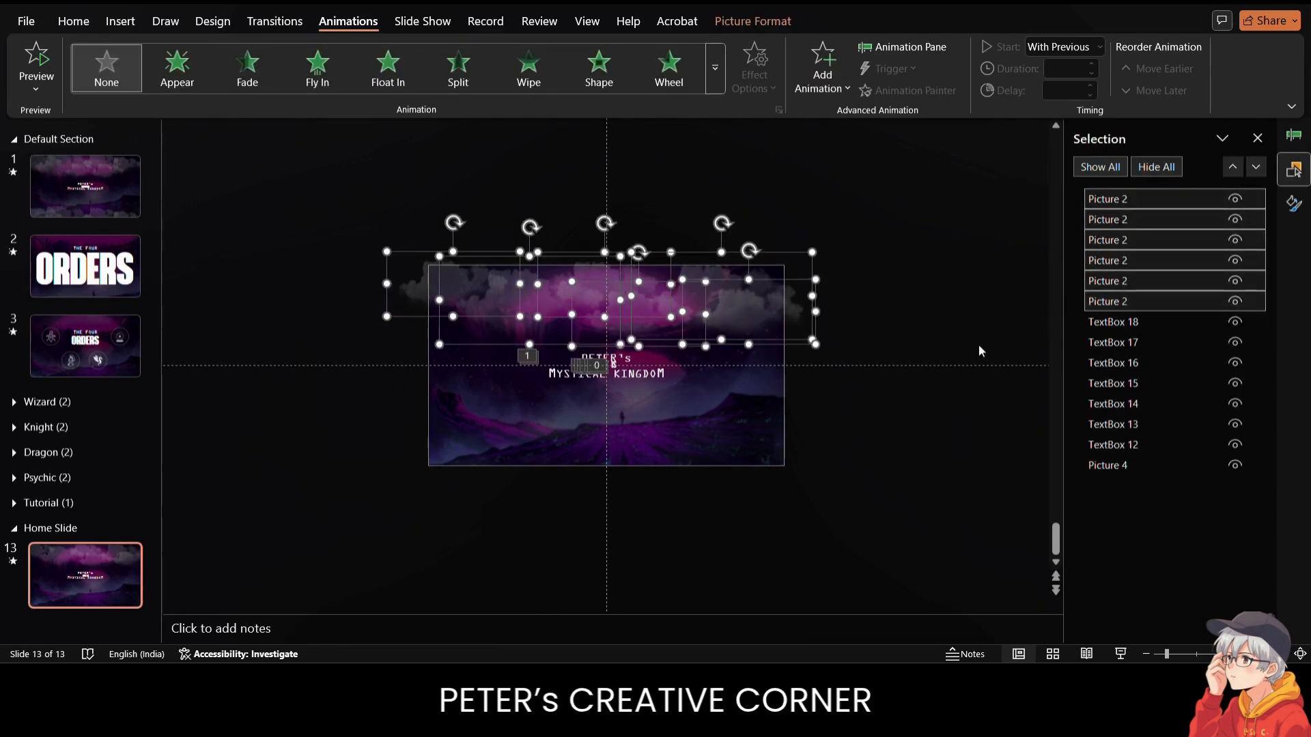
key(ctrl+g)
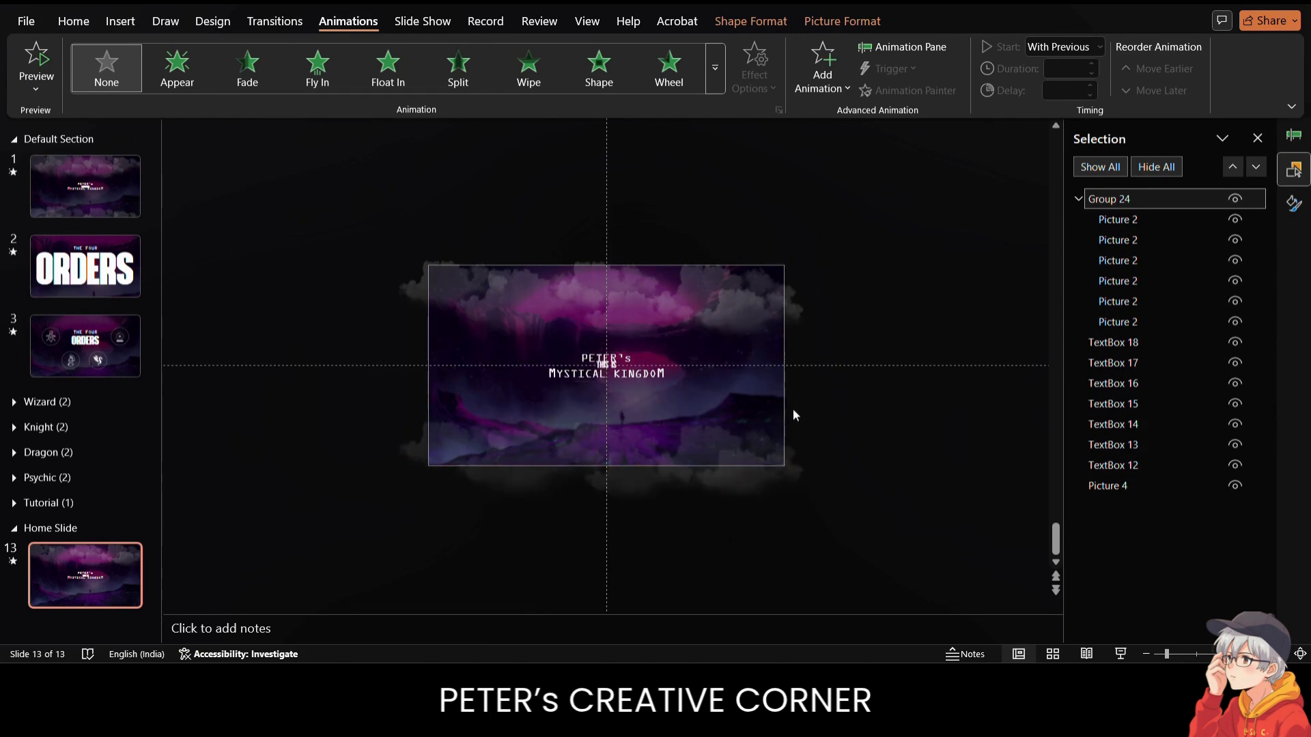
click(926, 305)
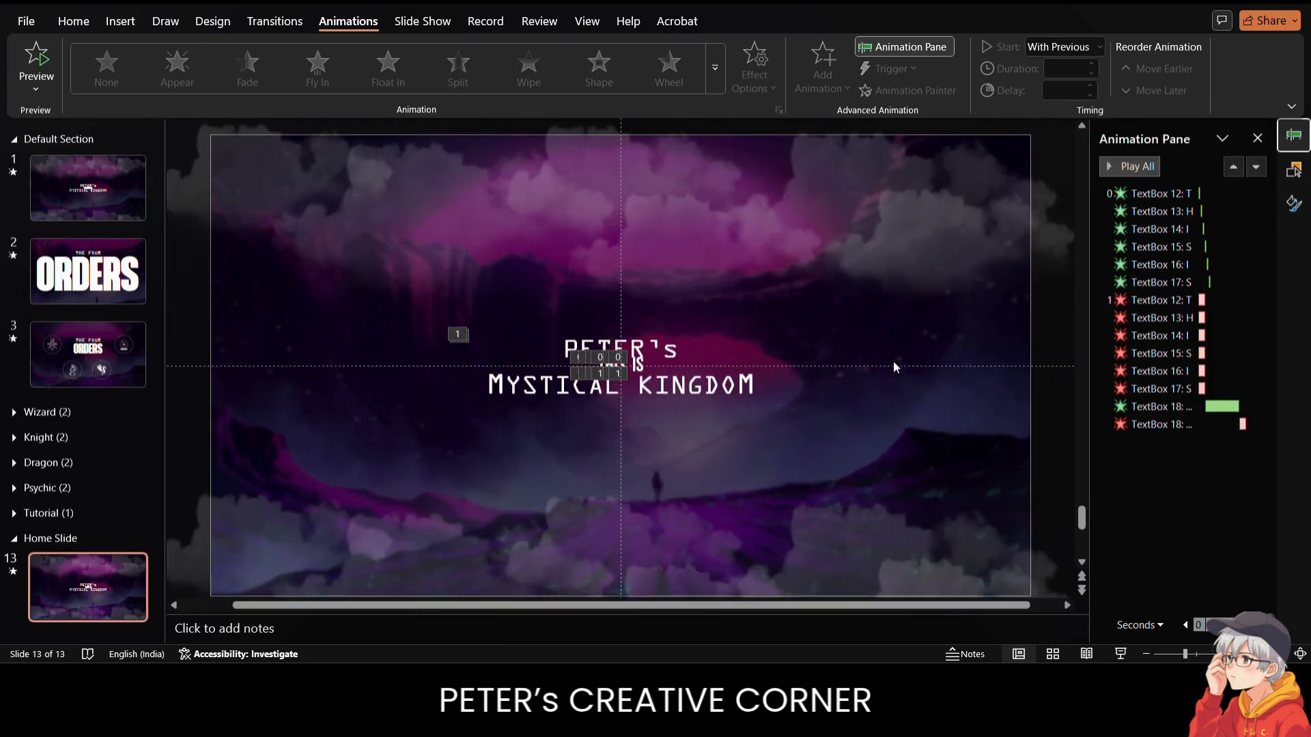
- Preview and duplicate slide 13, and on the copy move the cloud groups fully off the slide, one above and one below
click(1143, 171)
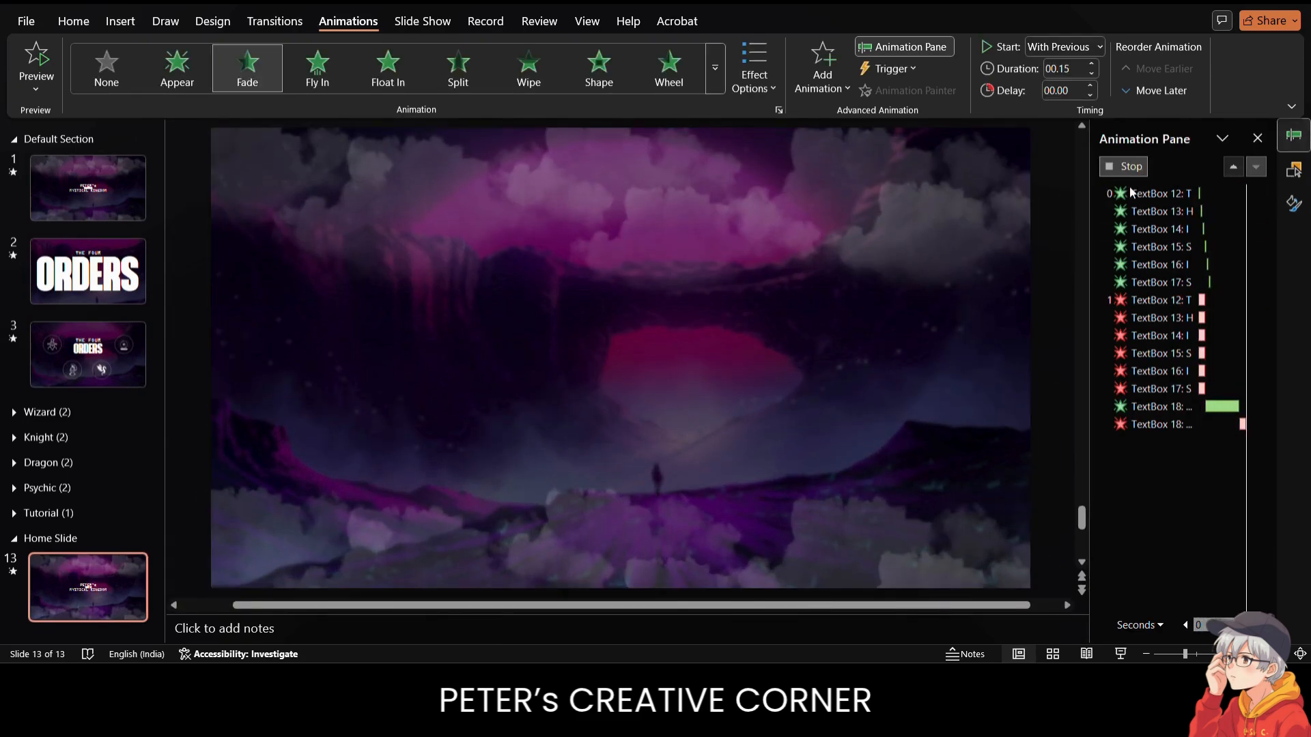
key(ctrl+d)
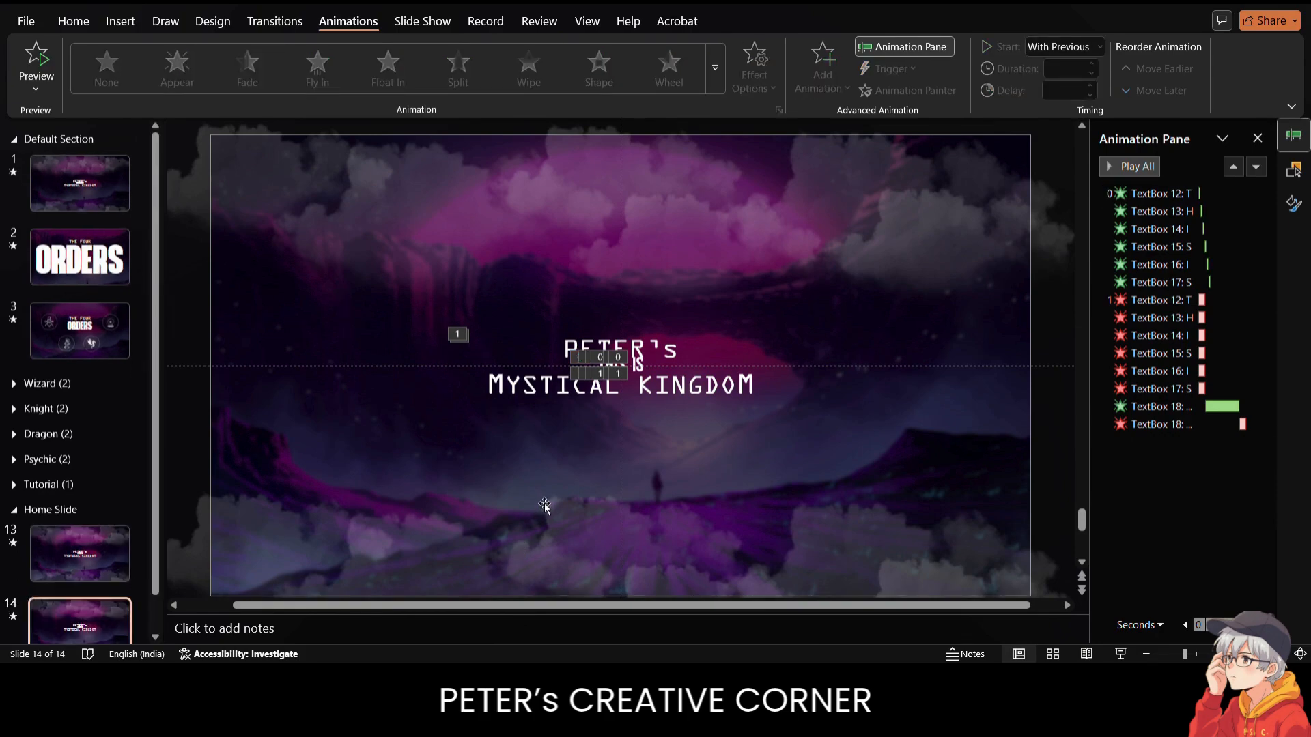
scroll(545, 506, down, 4)
click(637, 318)
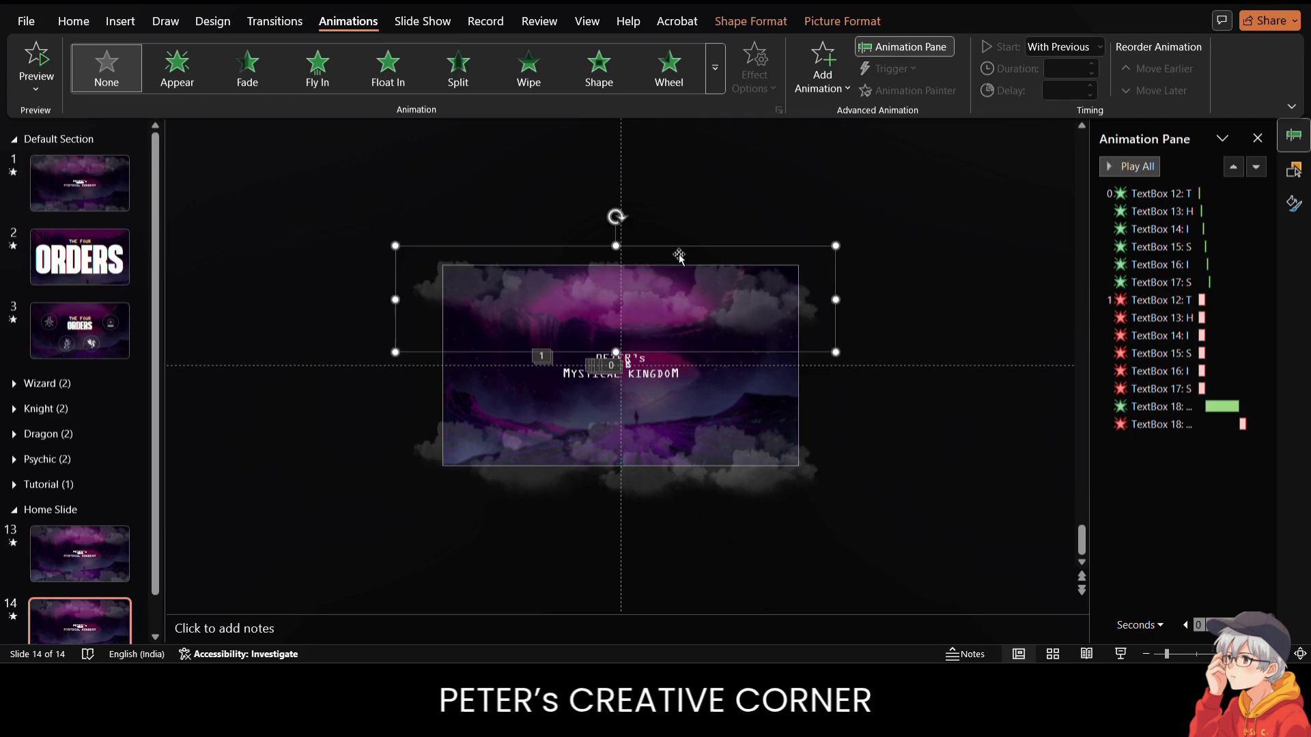
drag(679, 256, 673, 182)
drag(679, 430, 679, 490)
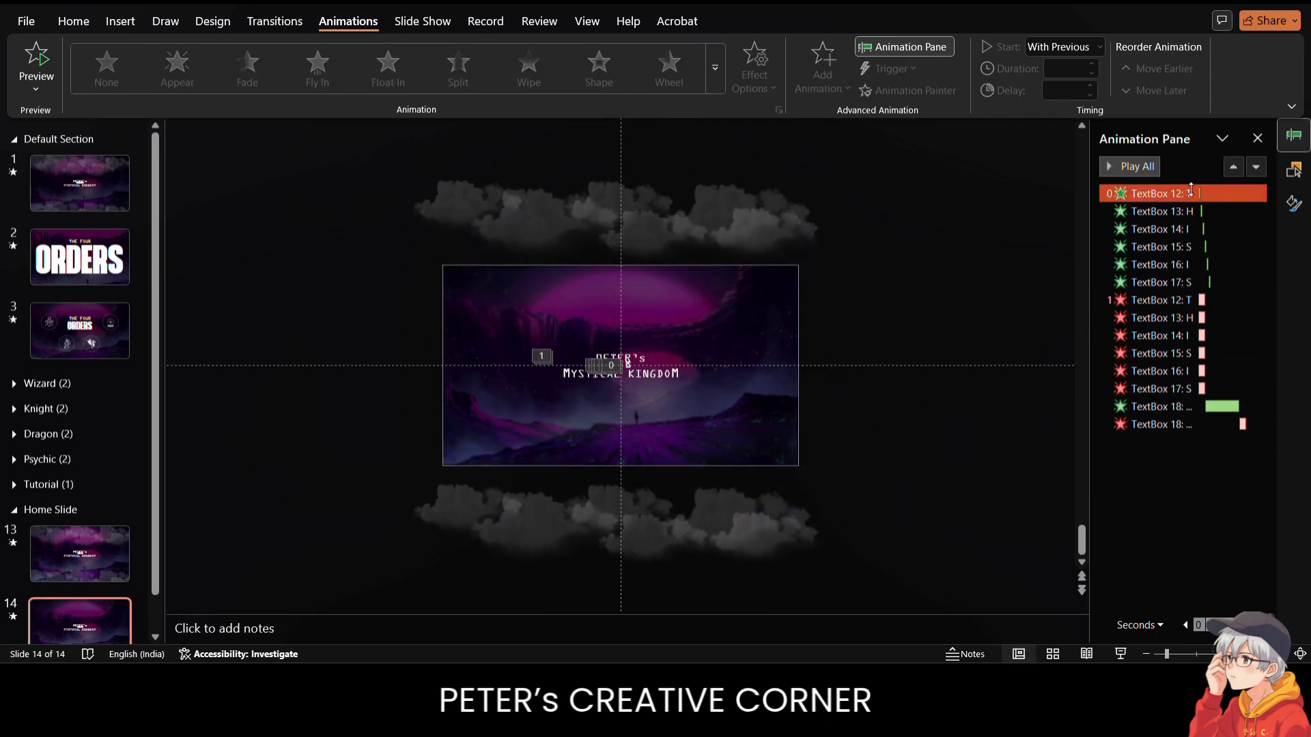
- Delete all the letter and title animations from duplicated slide 14
click(1179, 425)
shift+click(1183, 195)
key(Delete)
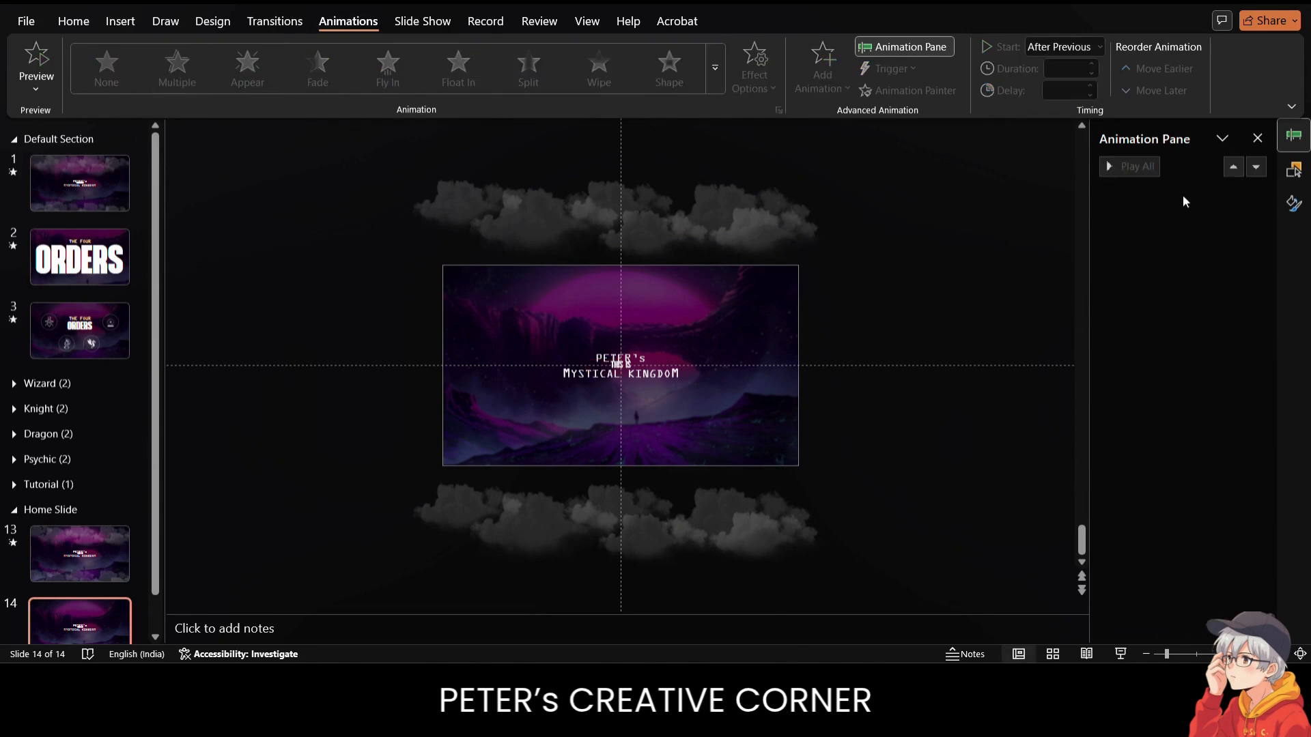
- Delete all seven text boxes from slide 14, keeping only the two cloud groups and the background picture
click(1295, 172)
click(1079, 200)
click(1078, 219)
click(1125, 241)
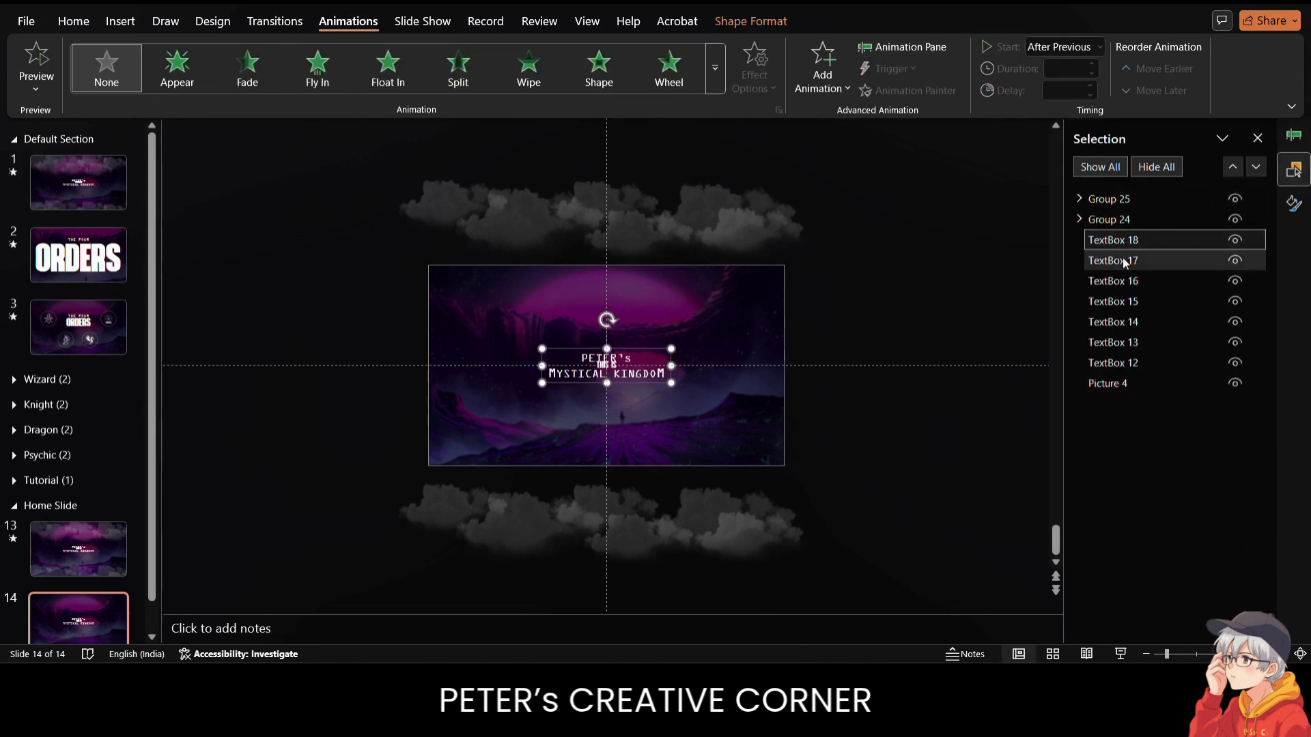
ctrl+click(1124, 262)
ctrl+click(1128, 282)
ctrl+click(1131, 302)
ctrl+click(1133, 324)
ctrl+click(1135, 344)
ctrl+click(1138, 364)
key(Delete)
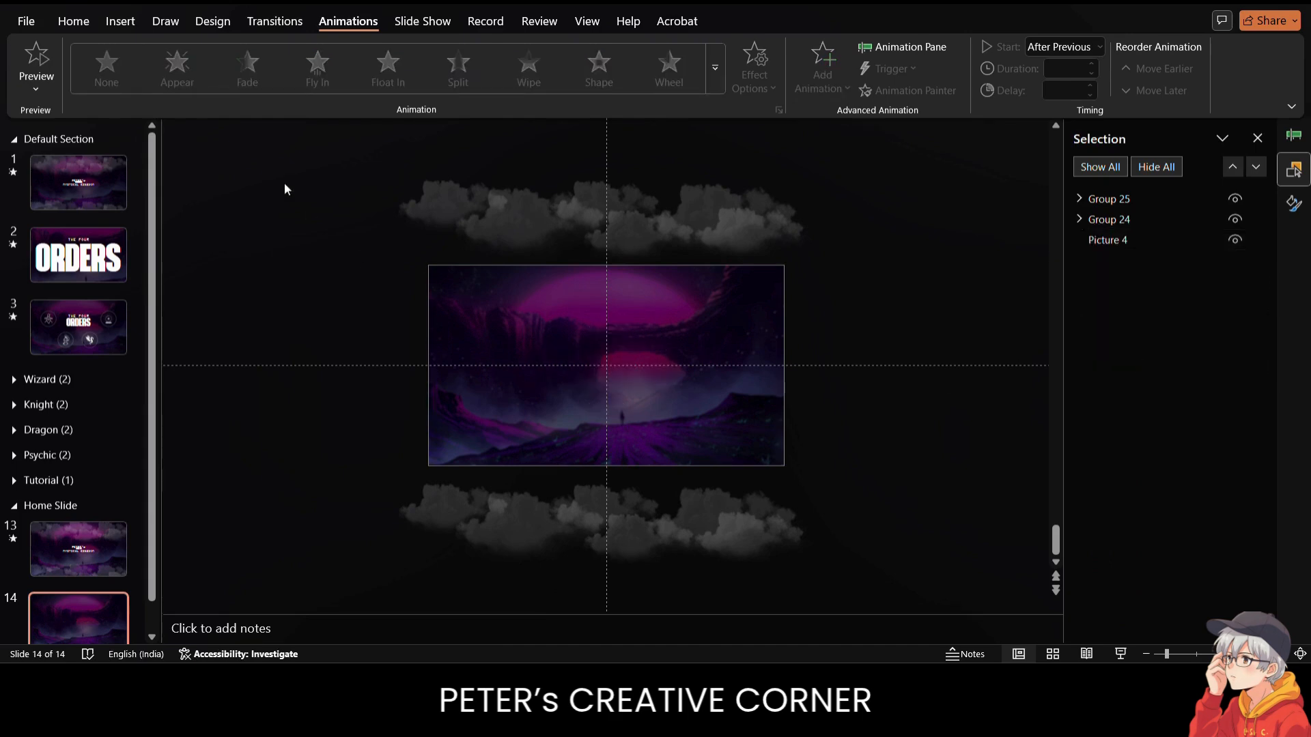
- Enlarge slide 14's background picture from its centre so that it extends well past all the slide edges
click(547, 334)
drag(786, 265, 912, 215)
click(931, 295)
- Add a text box reading "ORDERS" in Hennigar at 375 pt and centre it on slide 14
click(121, 21)
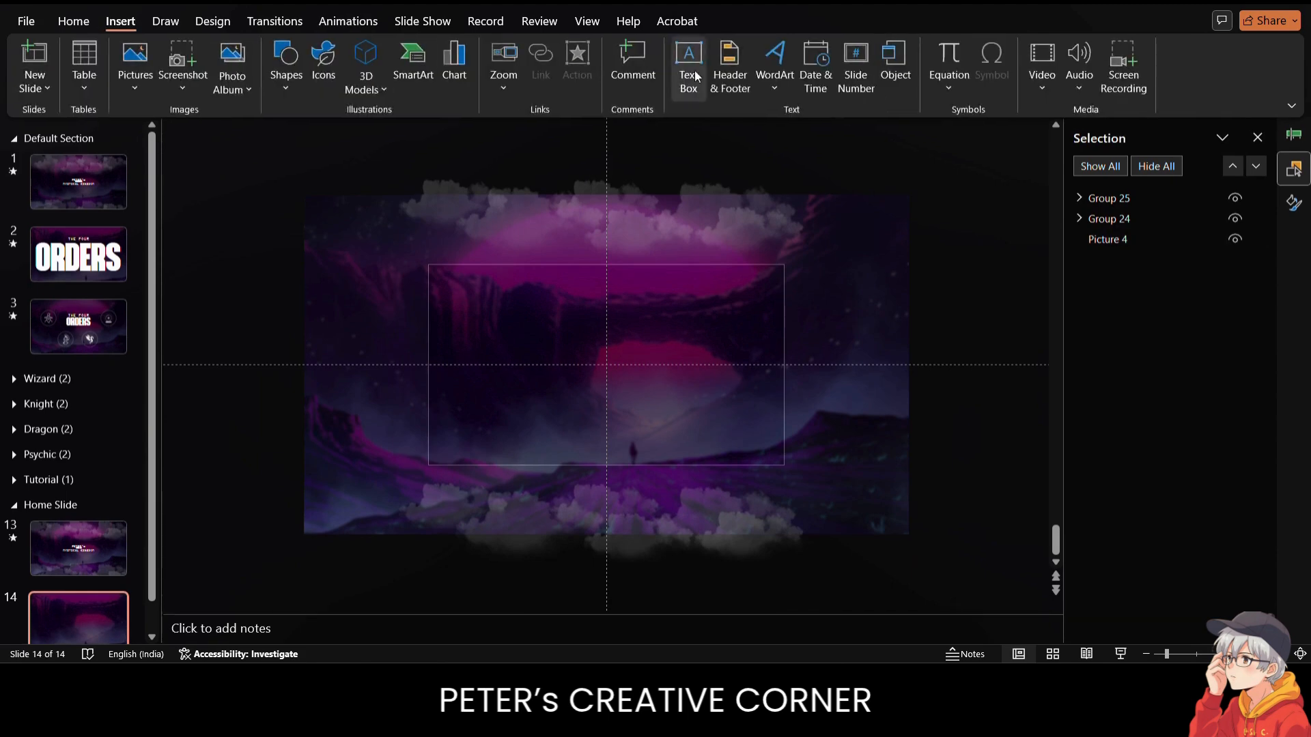
drag(544, 345, 689, 409)
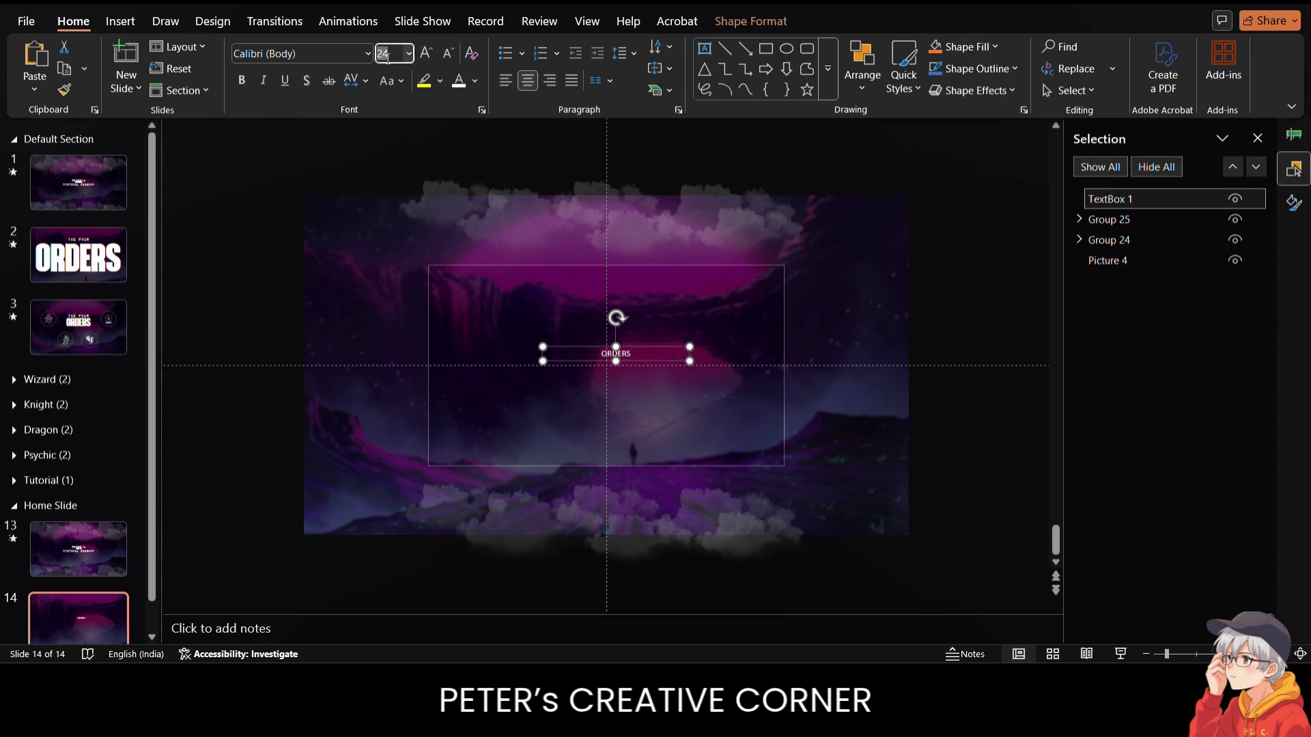
text(300)
key(Return)
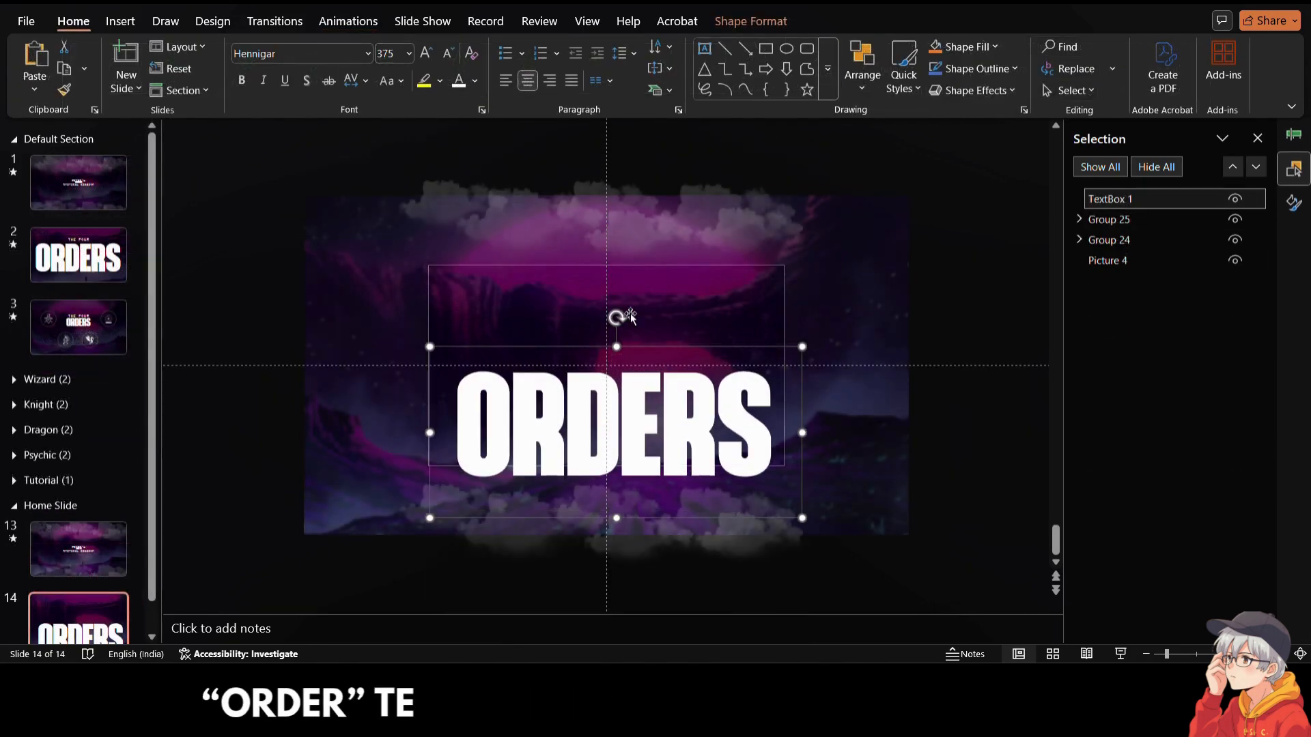
click(281, 3)
click(299, 3)
click(454, 158)
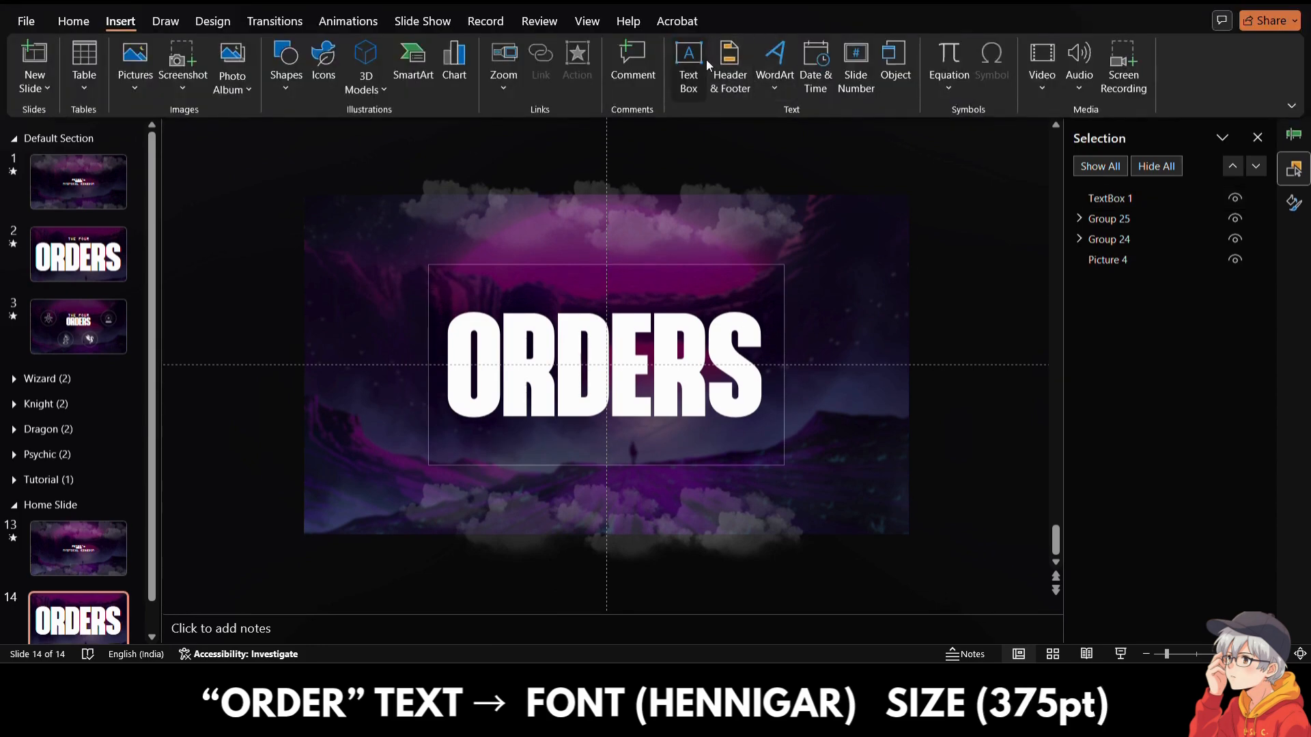
- Add a text box reading "THE FOUR" above ORDERS and set its font to OCR A Extended
click(687, 68)
click(612, 294)
text(THE FOUR)
click(367, 53)
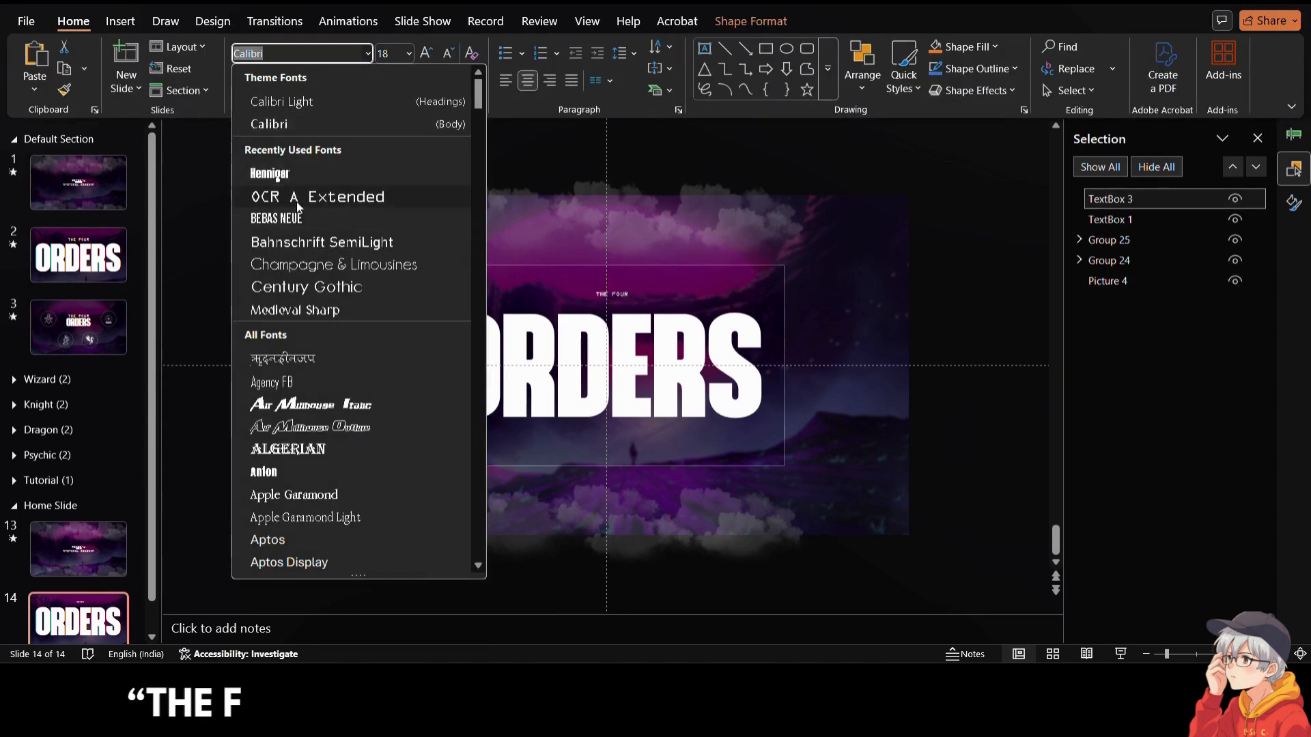
click(317, 197)
- Increase the THE FOUR text to 44 pt and centre it directly above ORDERS
click(426, 54)
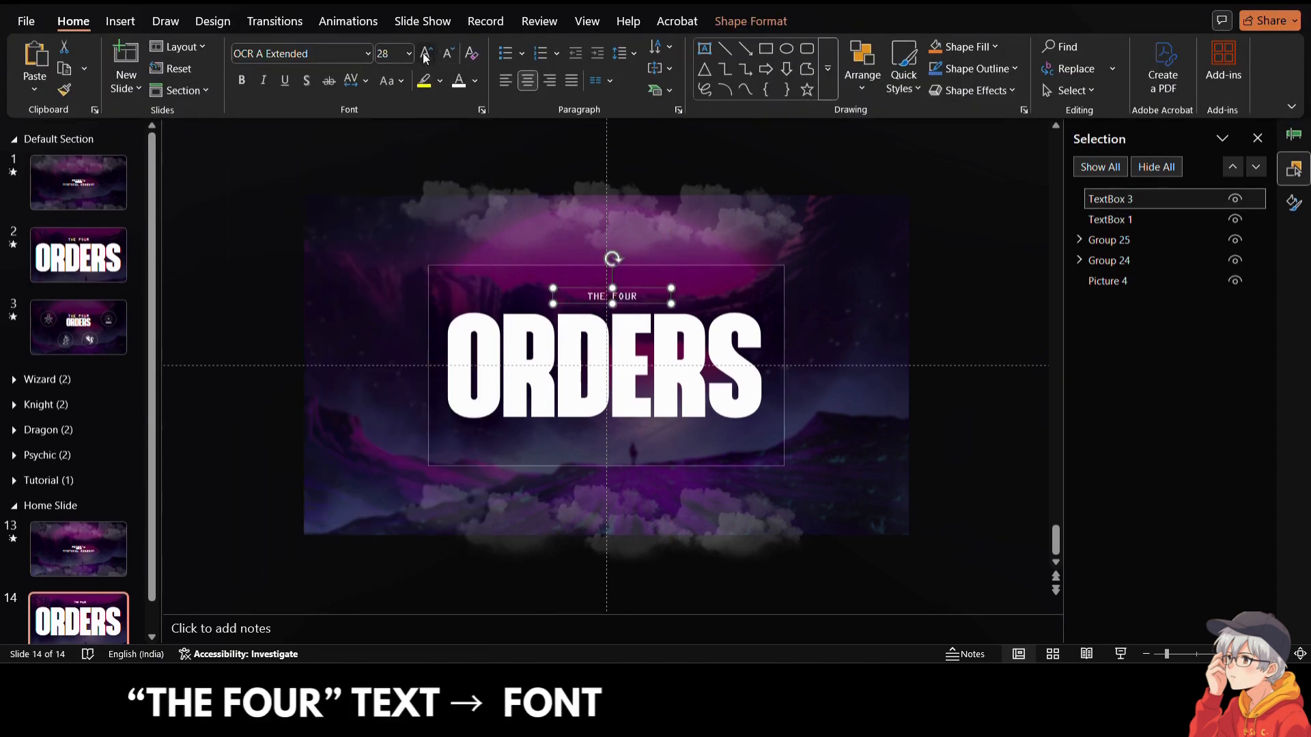
click(425, 54)
click(425, 54)
click(425, 54)
drag(618, 286, 613, 286)
click(837, 301)
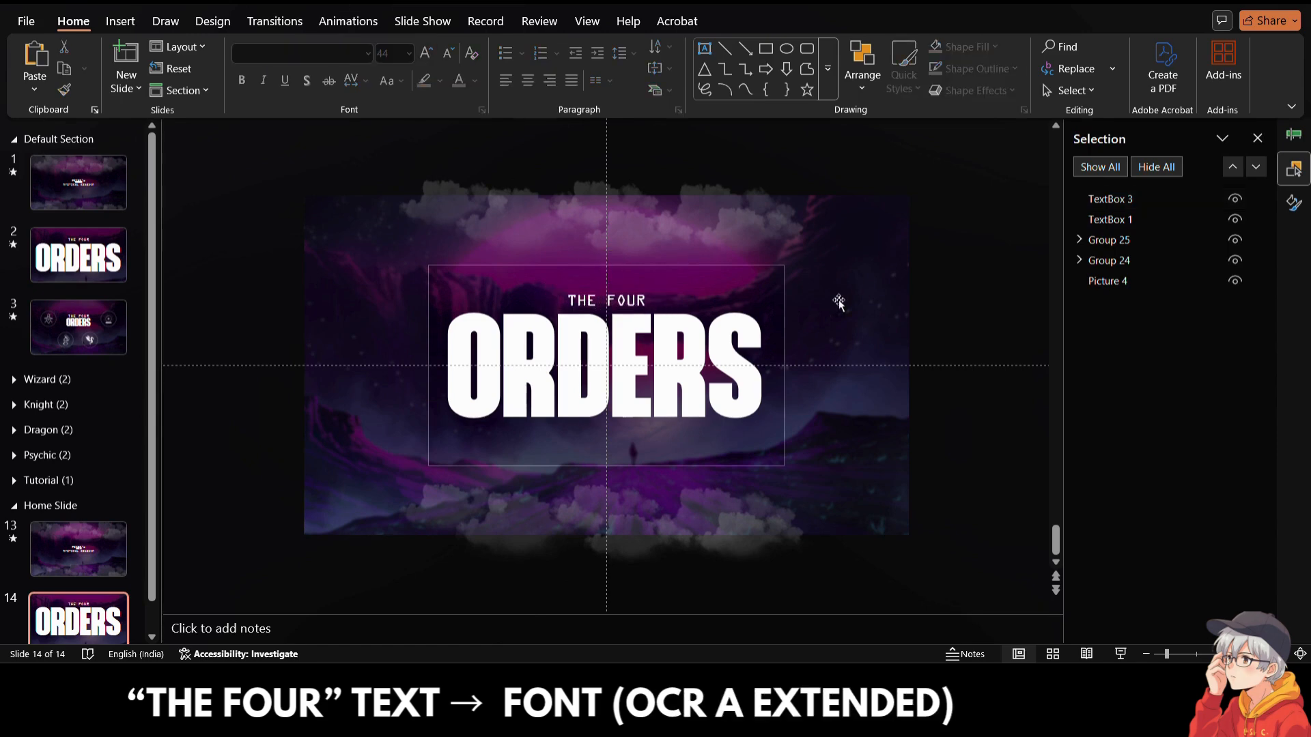
- Move THE FOUR and ORDERS down together so the two-line title is vertically balanced on slide 14
click(625, 300)
shift+click(624, 350)
key(Down)
key(Down)
key(Down)
key(Down)
key(Down)
key(Down)
key(Down)
key(Down)
key(Down)
key(Down)
key(Down)
key(Down)
key(Down)
key(Down)
key(Down)
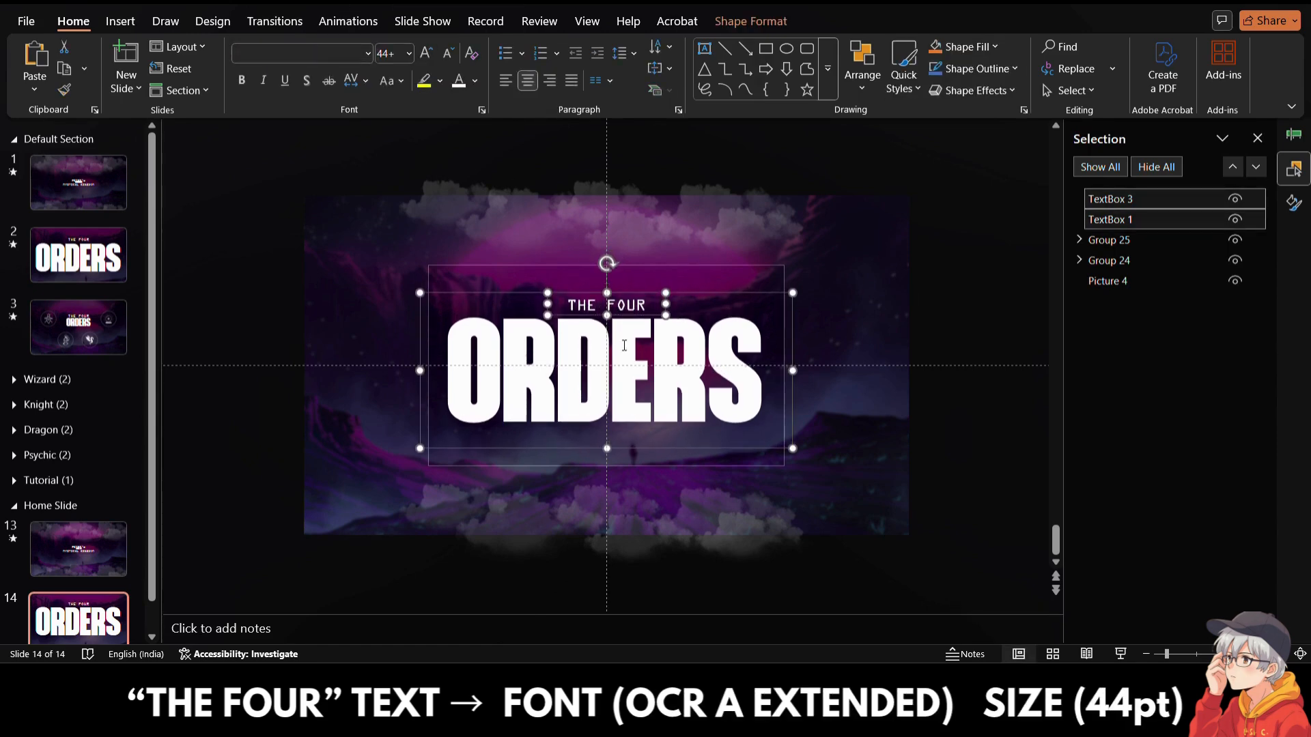
key(Down)
key(Down)
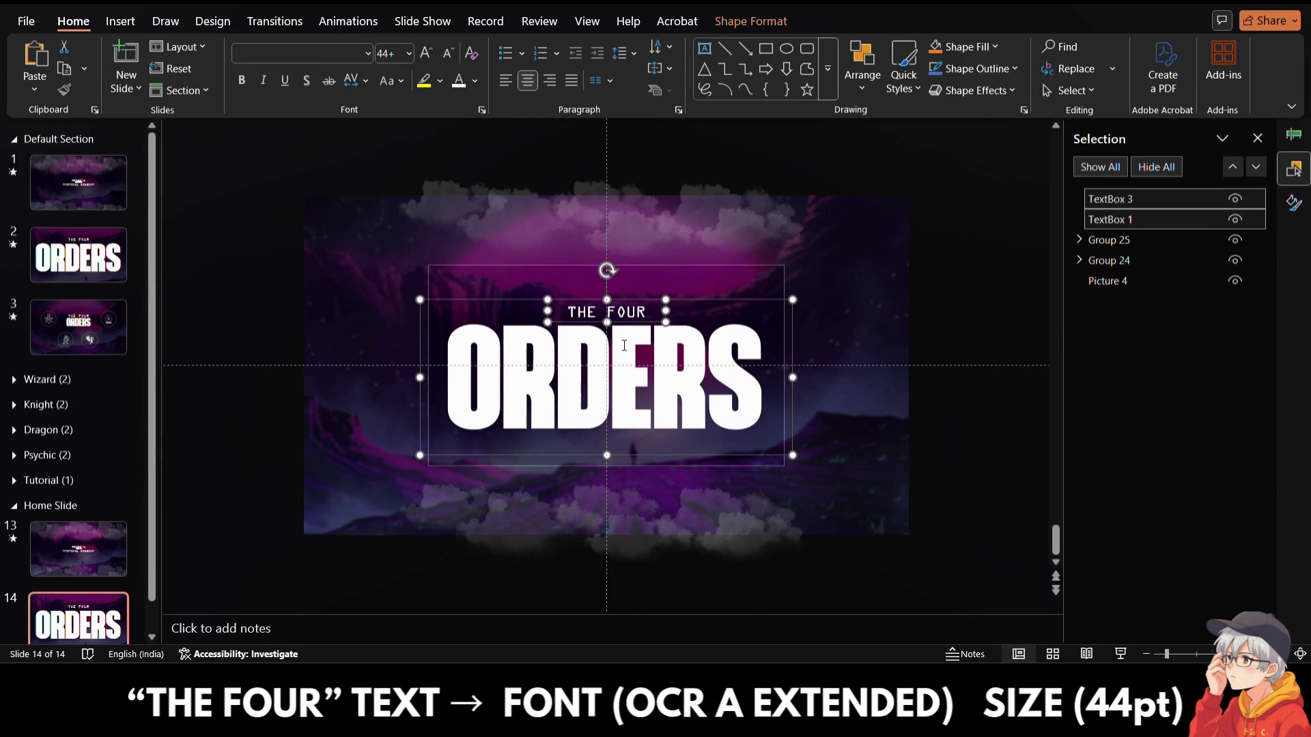
key(Up)
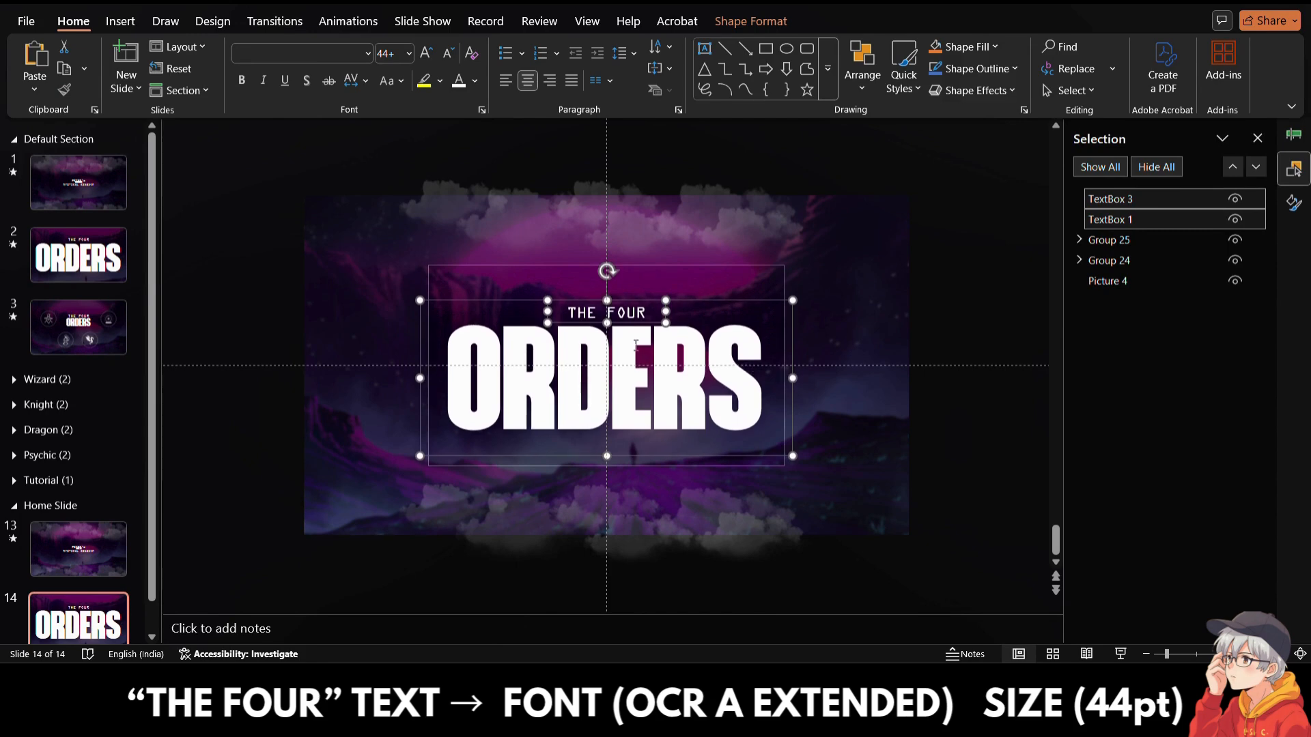
click(941, 286)
- Copy the ORDERS text to slide 13 and place the copy just below the slide, outside its lower edge
click(638, 379)
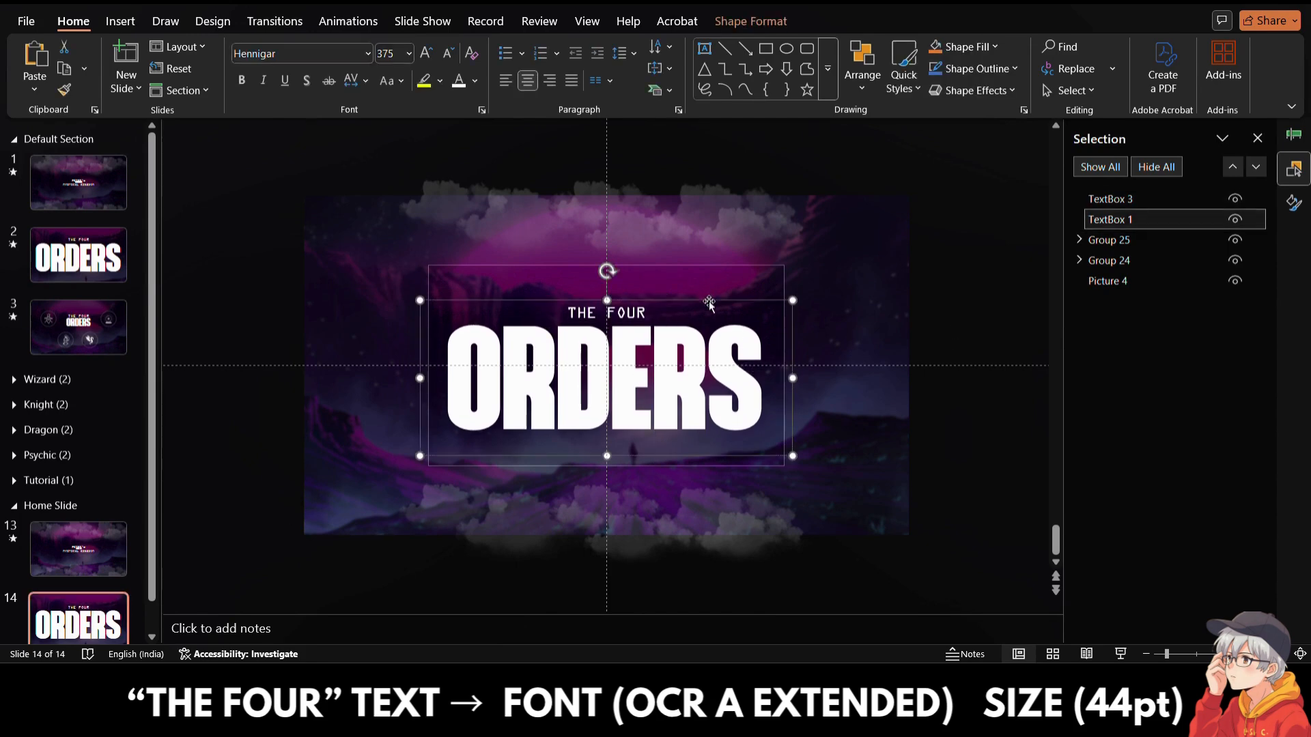
key(ctrl+c)
click(96, 546)
key(ctrl+v)
drag(687, 306, 685, 456)
- Copy the THE FOUR text from slide 14 to slide 13 and place it just above the slide's upper edge
click(61, 610)
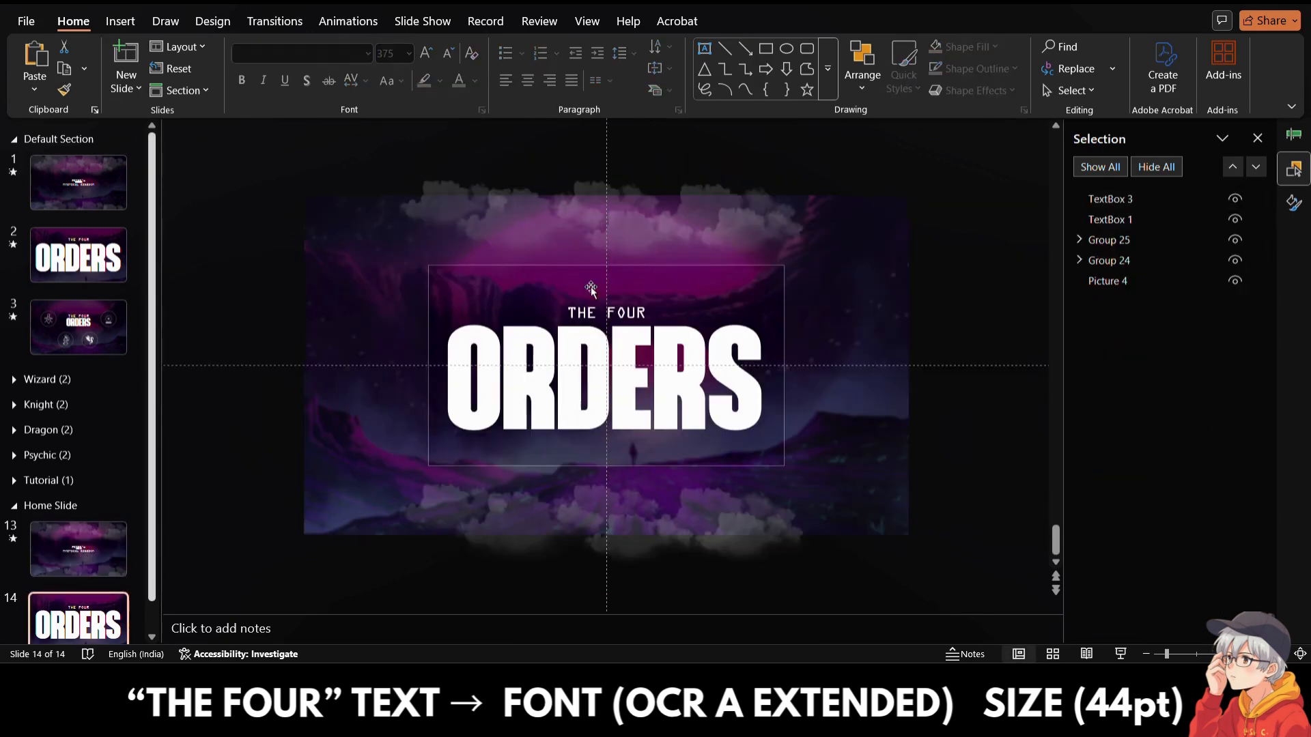
click(624, 301)
key(ctrl+c)
click(67, 541)
key(ctrl+v)
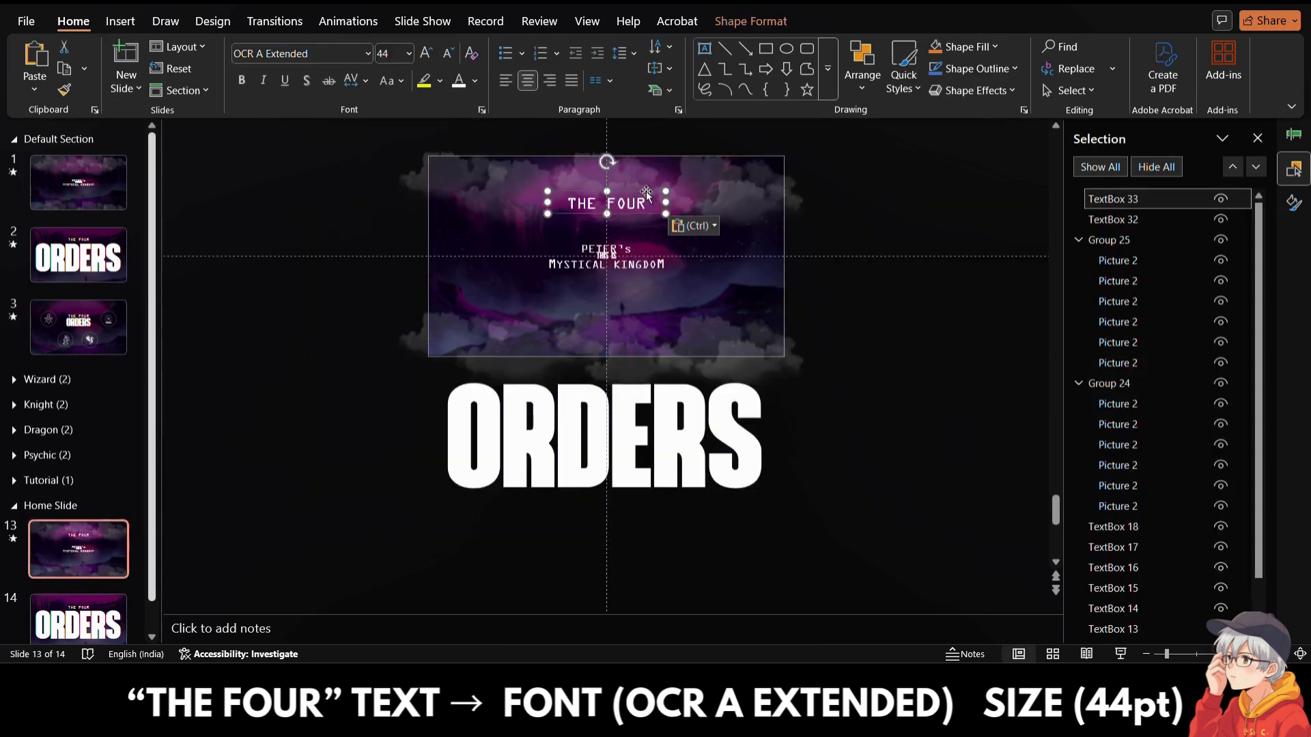
drag(645, 194, 641, 189)
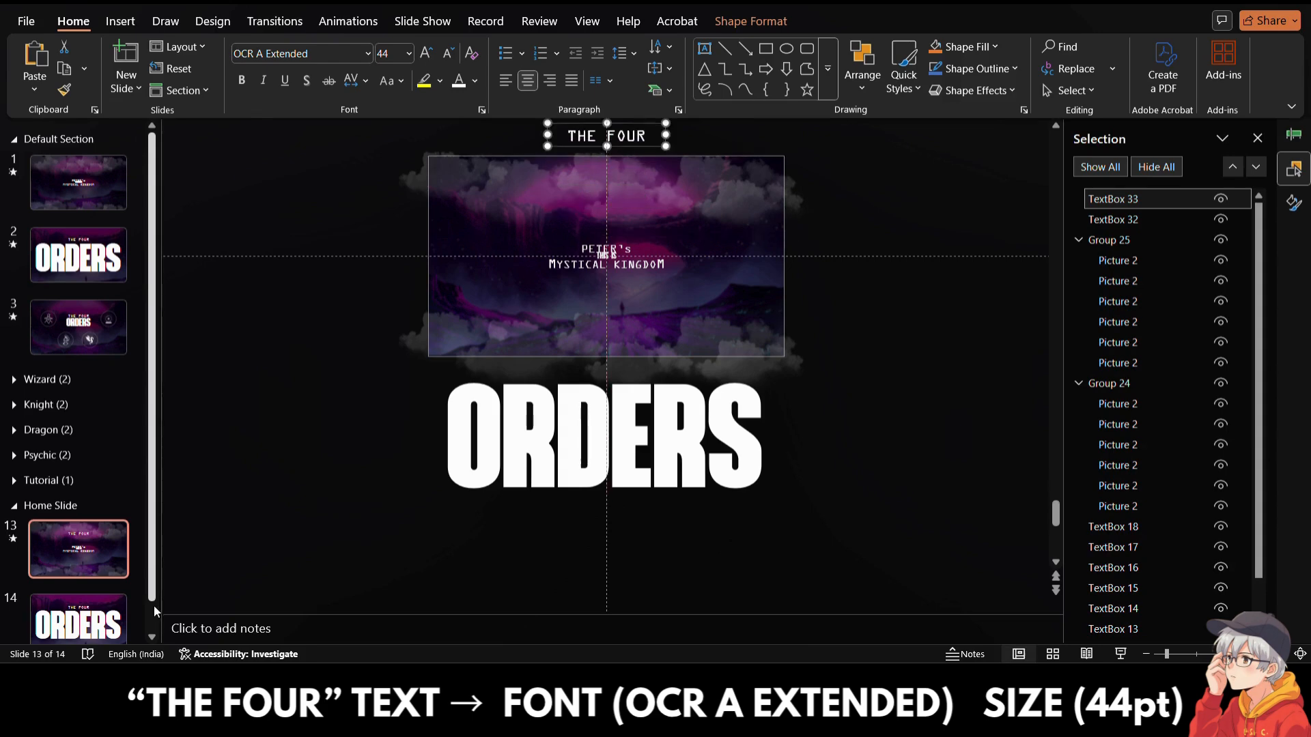
- Apply the Morph transition to slide 14
click(78, 618)
click(270, 22)
click(183, 71)
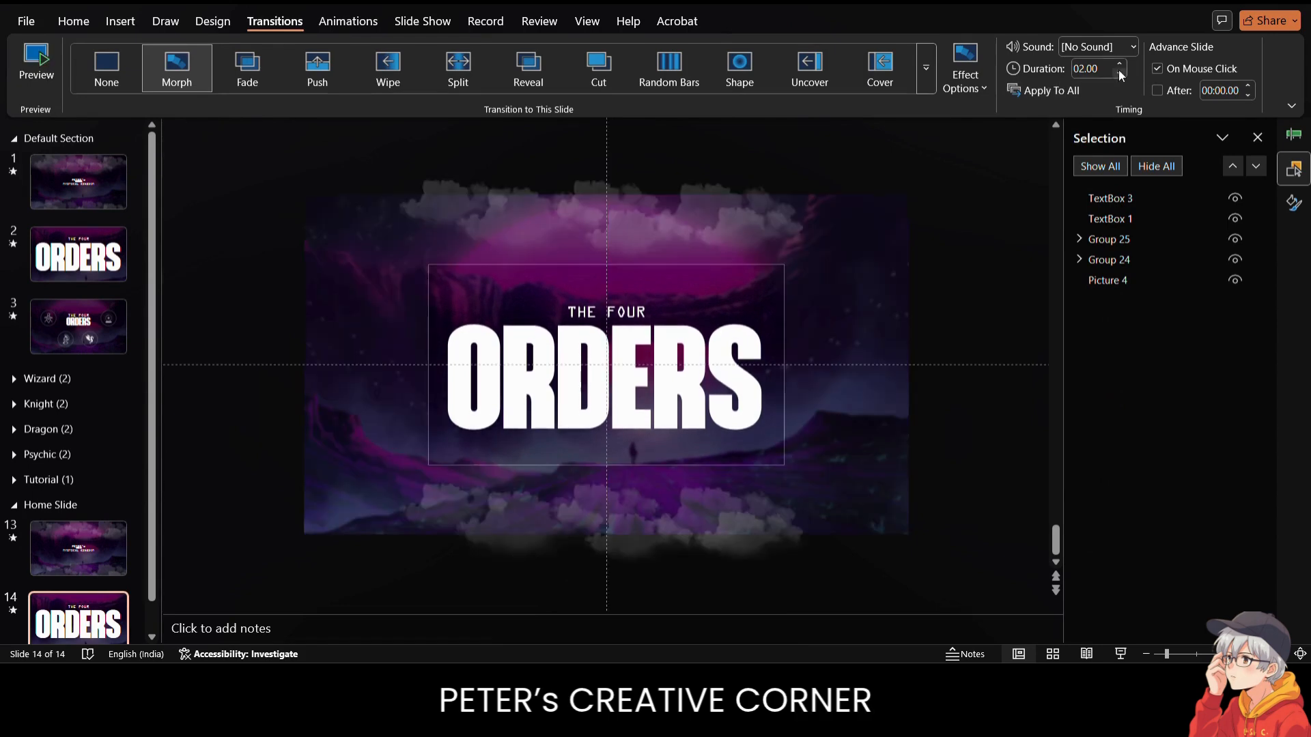
click(170, 80)
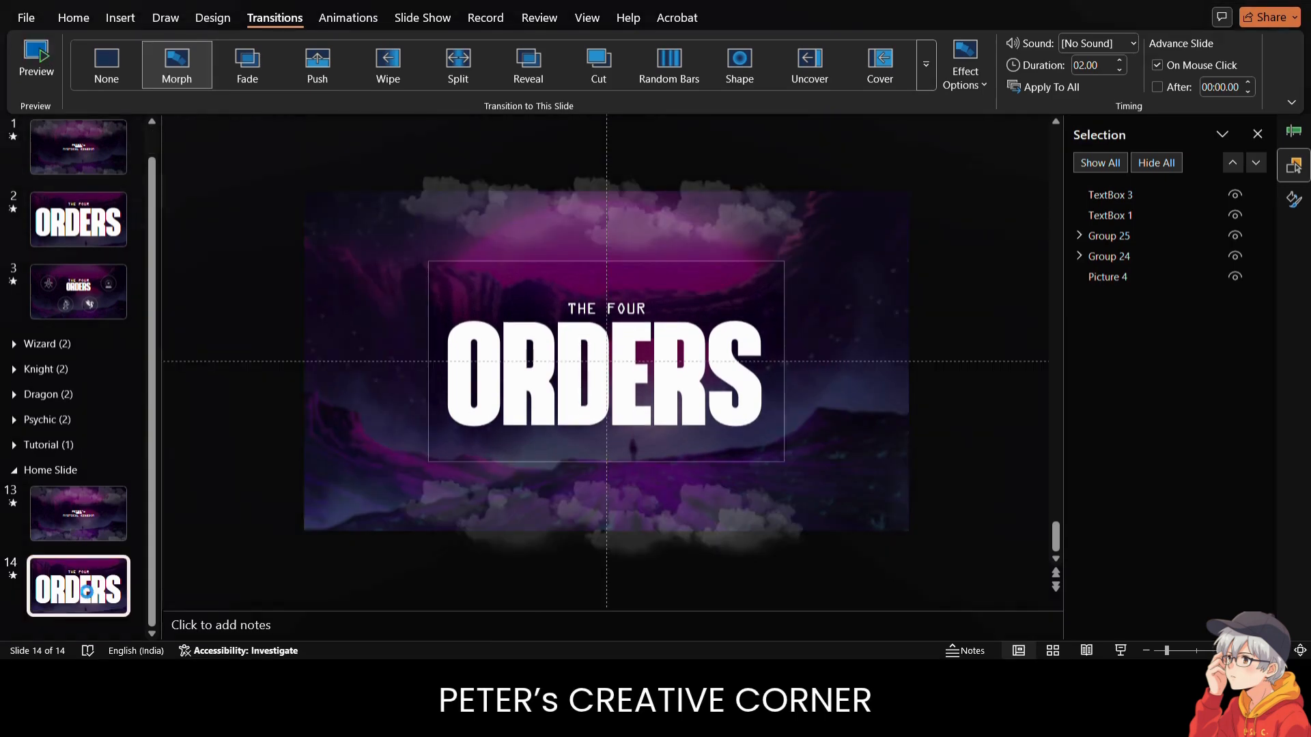
- Duplicate slide 14 and on the copy shrink the background picture, keeping it slightly larger than the slide
key(ctrl+d)
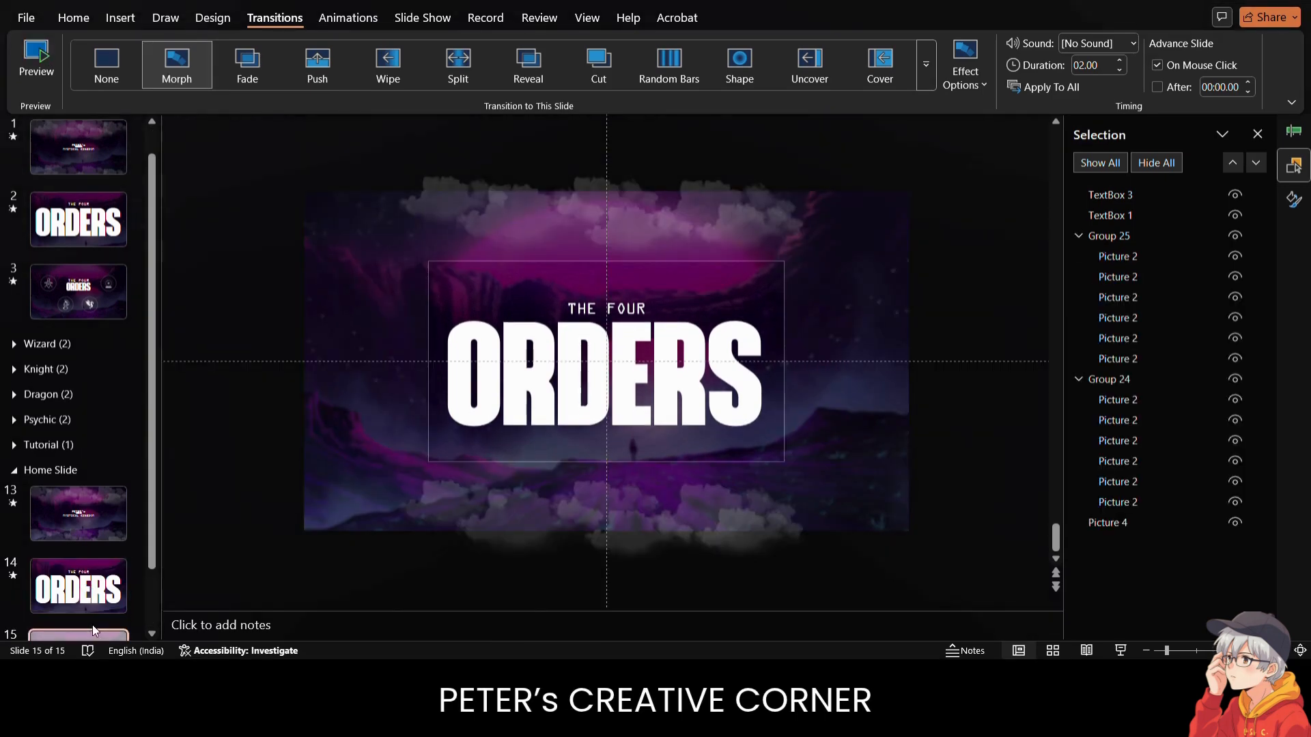
click(842, 232)
drag(909, 191, 829, 241)
click(902, 257)
- Reduce the ORDERS text on slide 15 to 127 pt
click(677, 299)
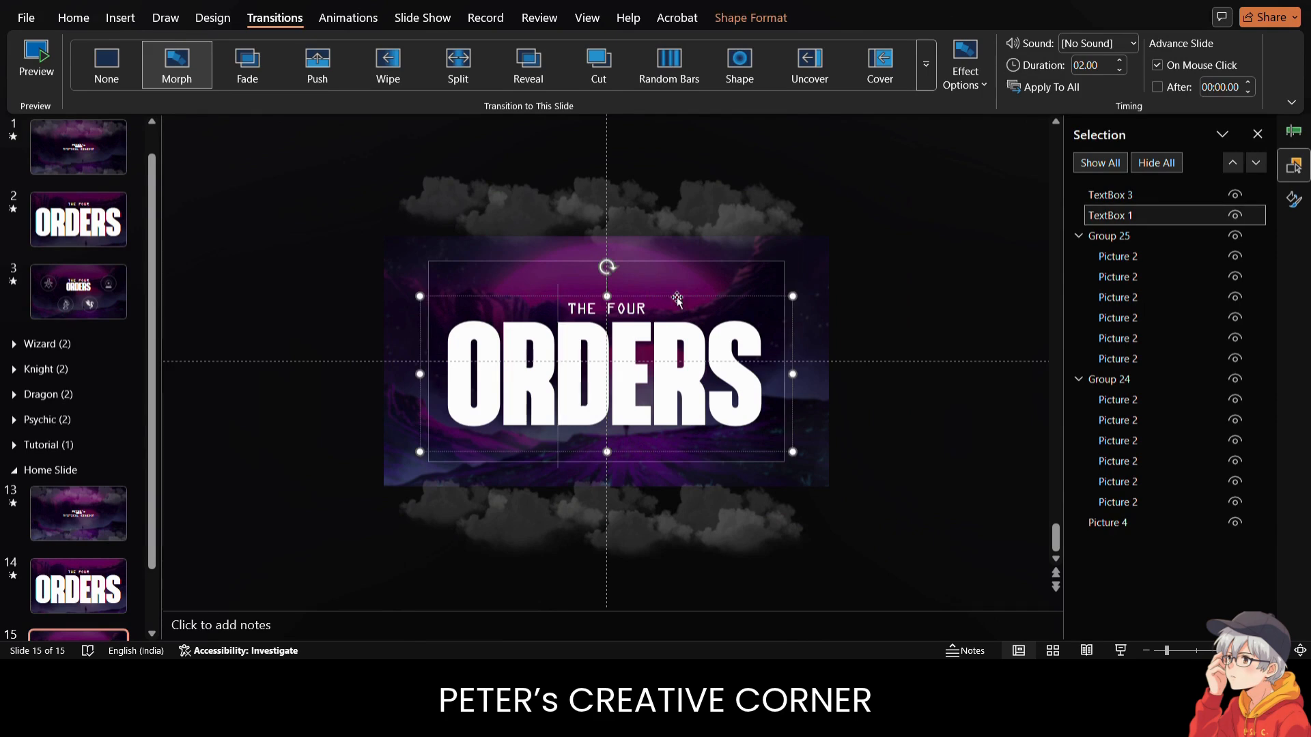
click(87, 23)
click(452, 55)
click(452, 54)
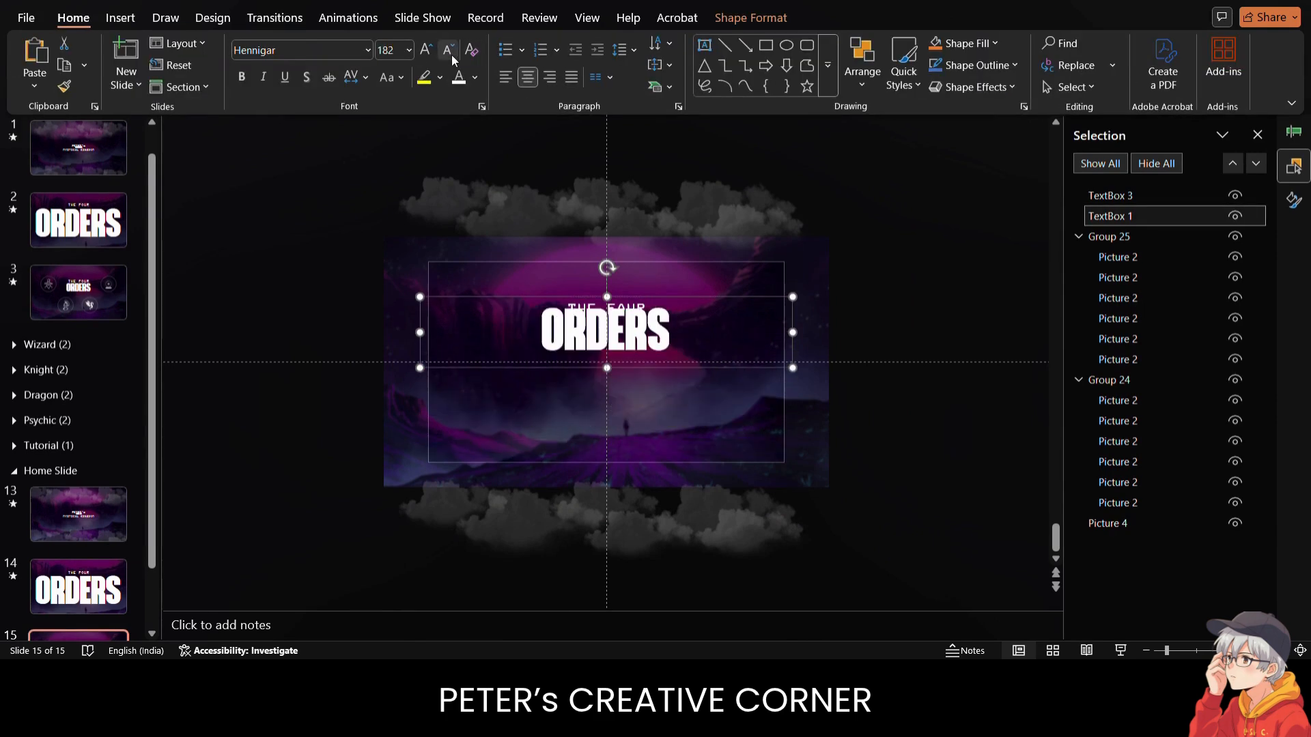
click(452, 55)
click(452, 55)
click(428, 51)
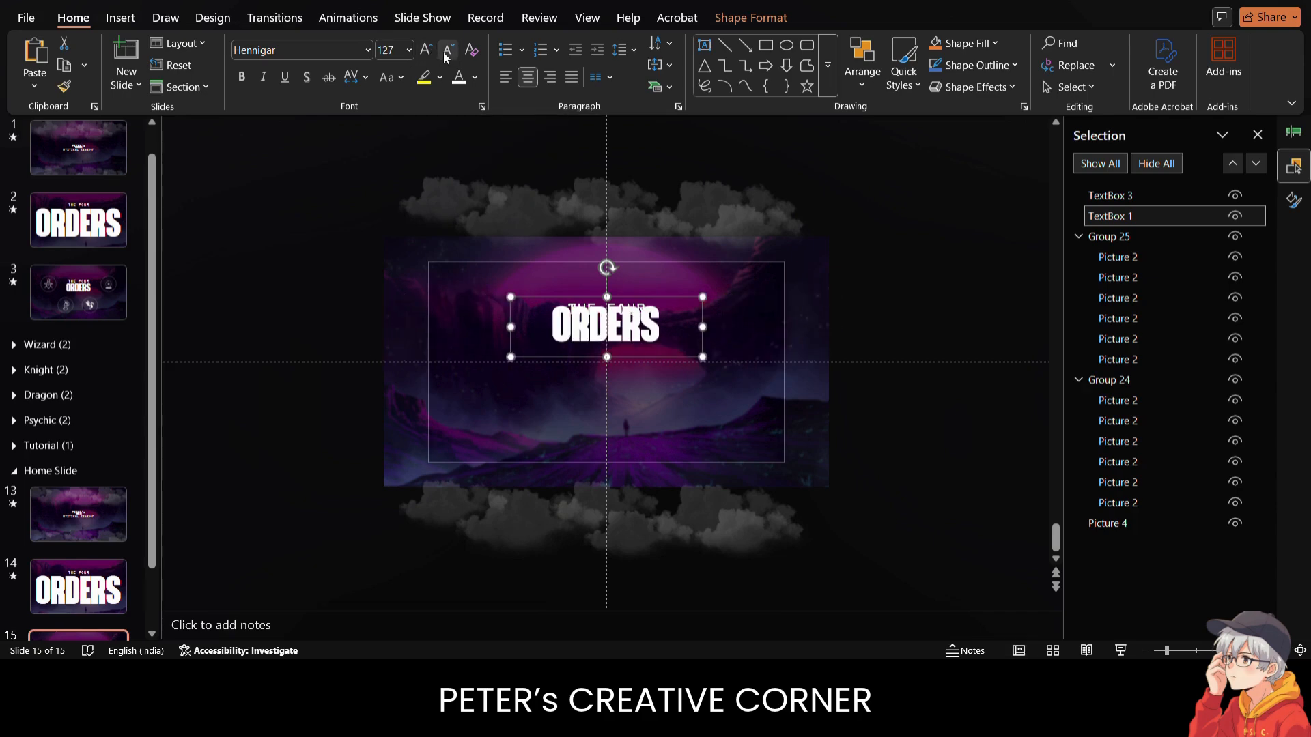
- Move the smaller ORDERS text down so it sits directly beneath THE FOUR
key(Down)
key(Down)
key(Down)
key(Down)
key(Down)
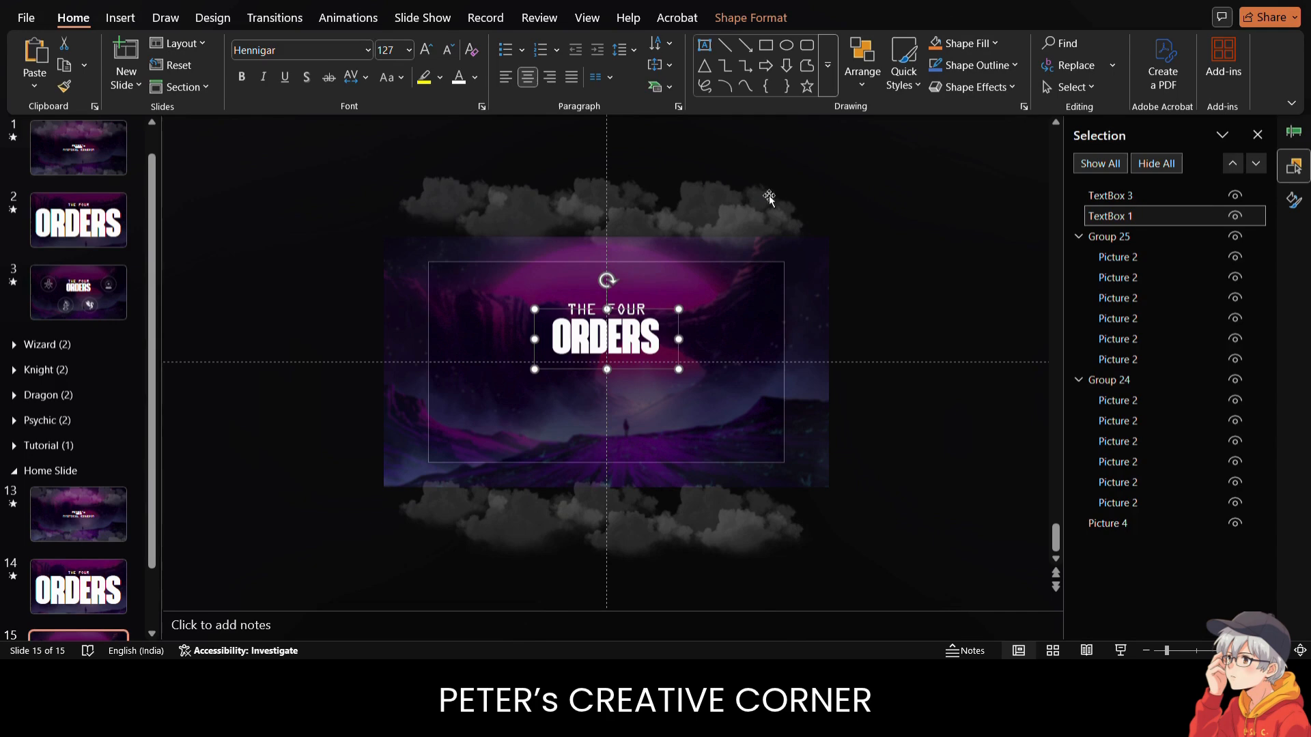
key(Escape)
- Move THE FOUR and ORDERS down together toward the vertical middle of slide 15
click(626, 325)
shift+click(629, 332)
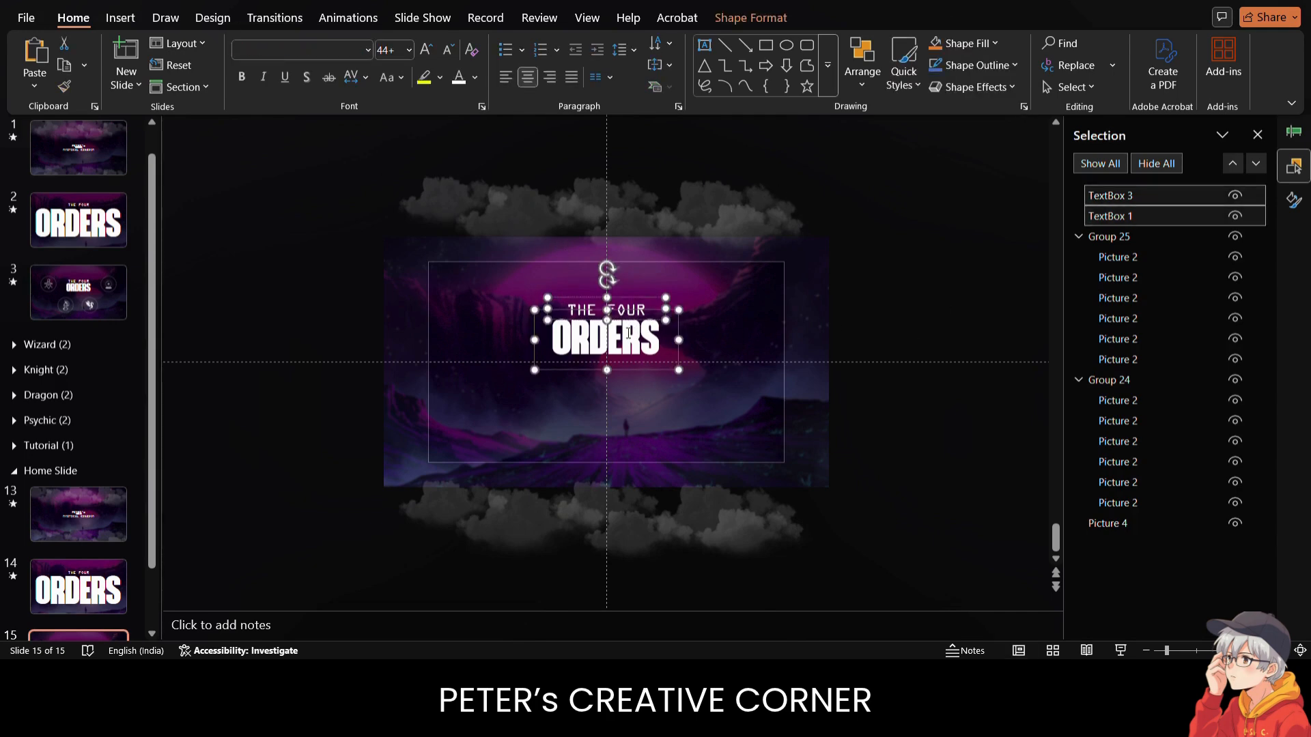
key(Down)
key(Down)
key(Down)
key(Down)
key(Down)
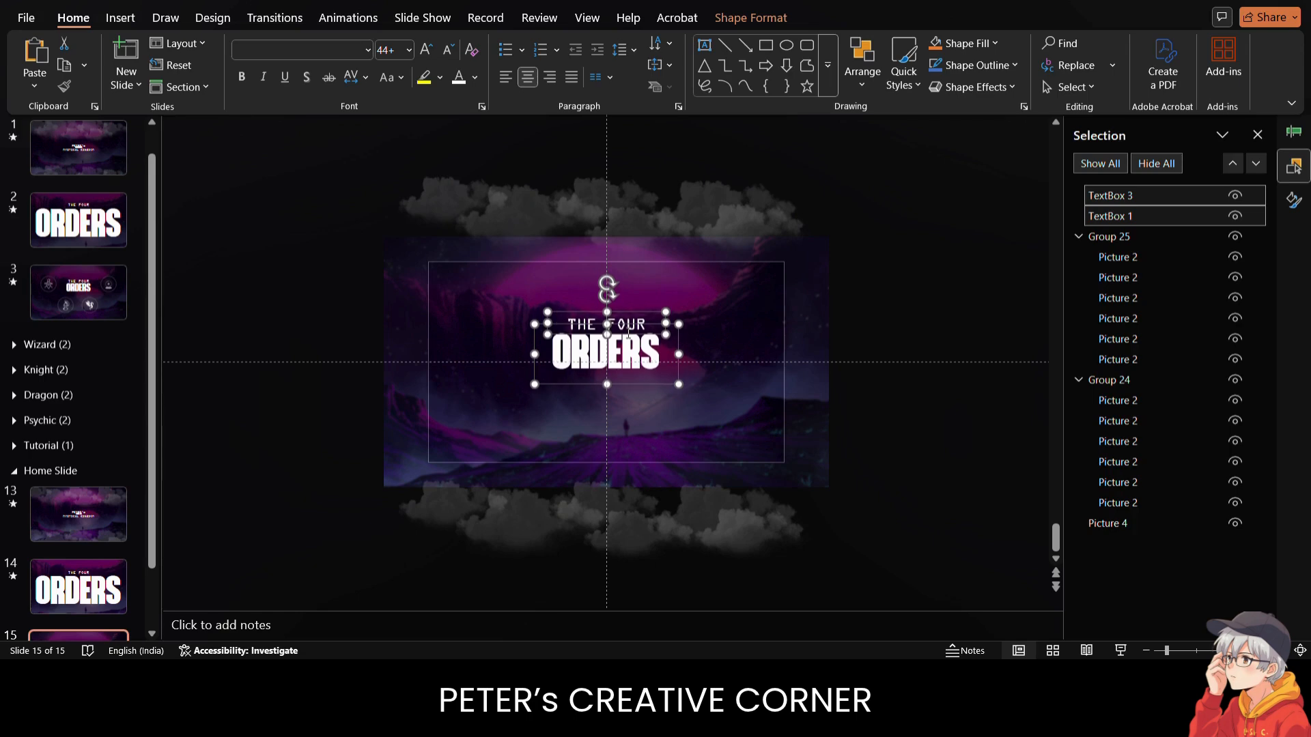
key(Down)
click(896, 280)
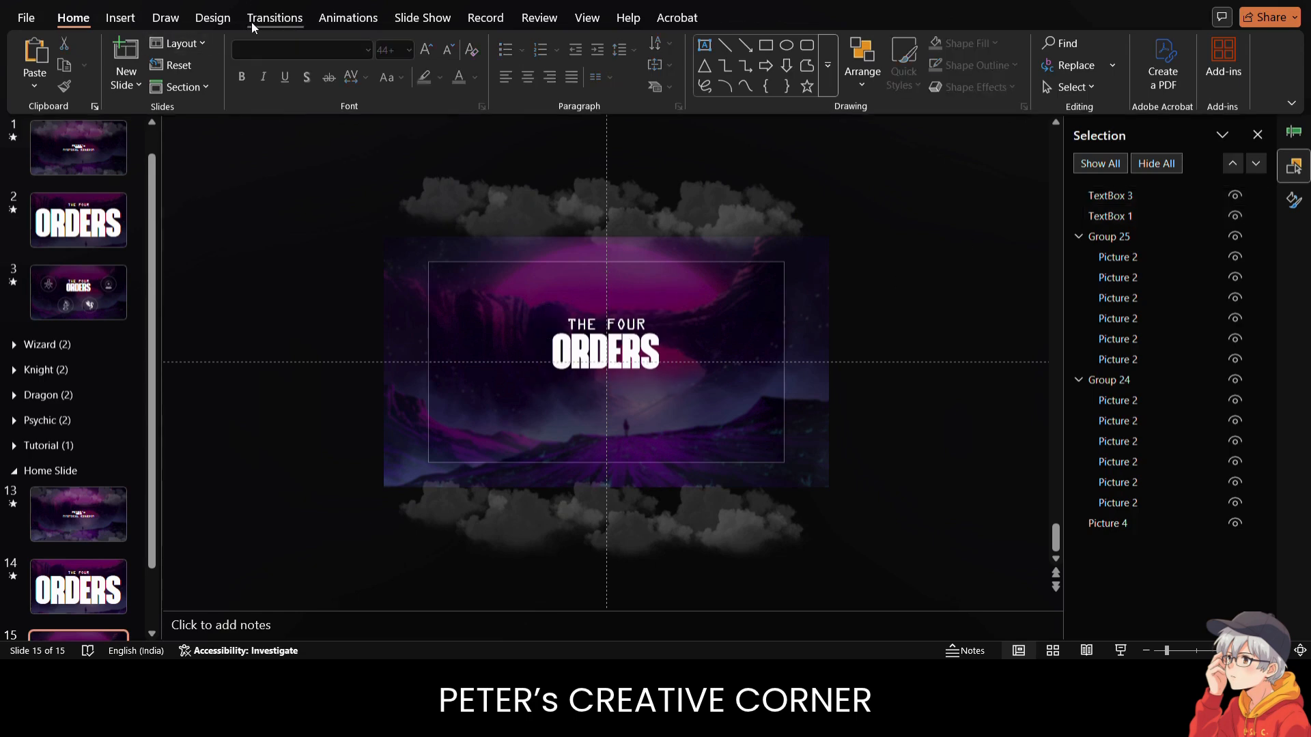
- Apply the Morph transition to slide 15
click(273, 18)
click(192, 61)
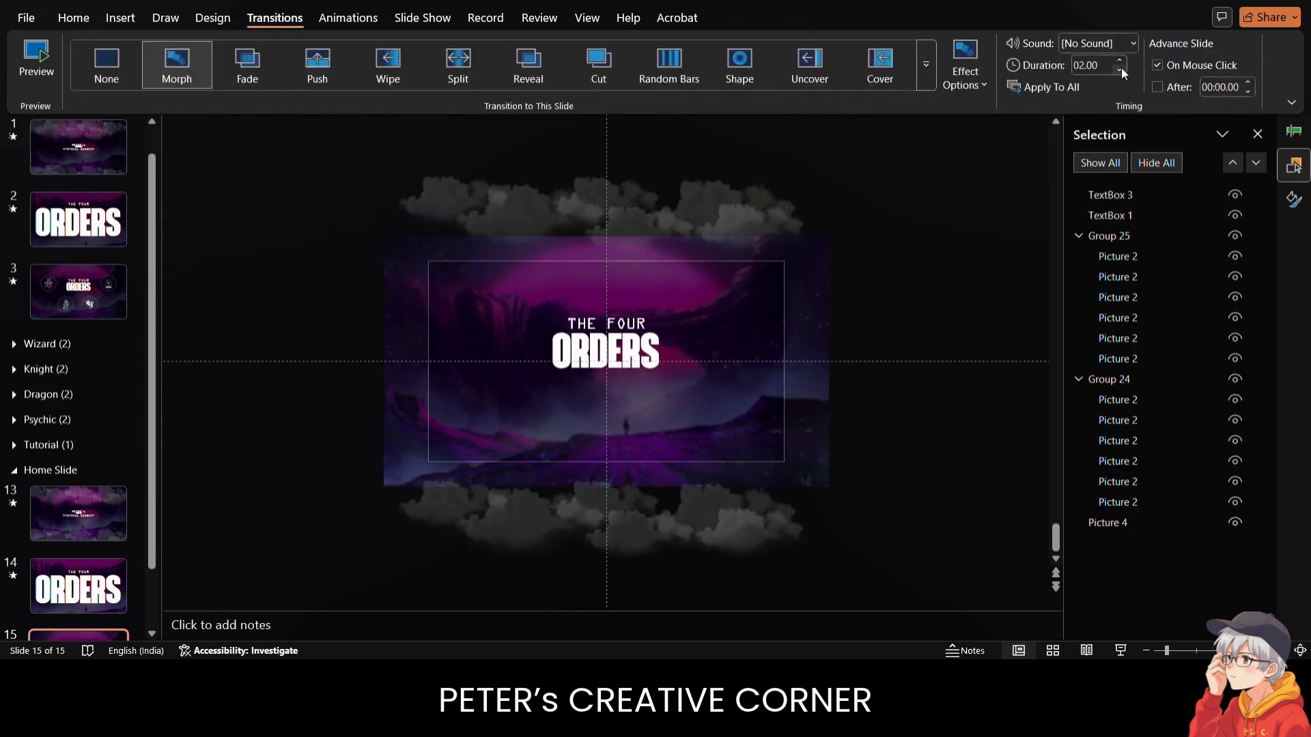
click(166, 65)
- Add a new section after slide 15 and name it "Wizard-Section"
scroll(72, 619, down, 1)
click(67, 620)
right_click(67, 620)
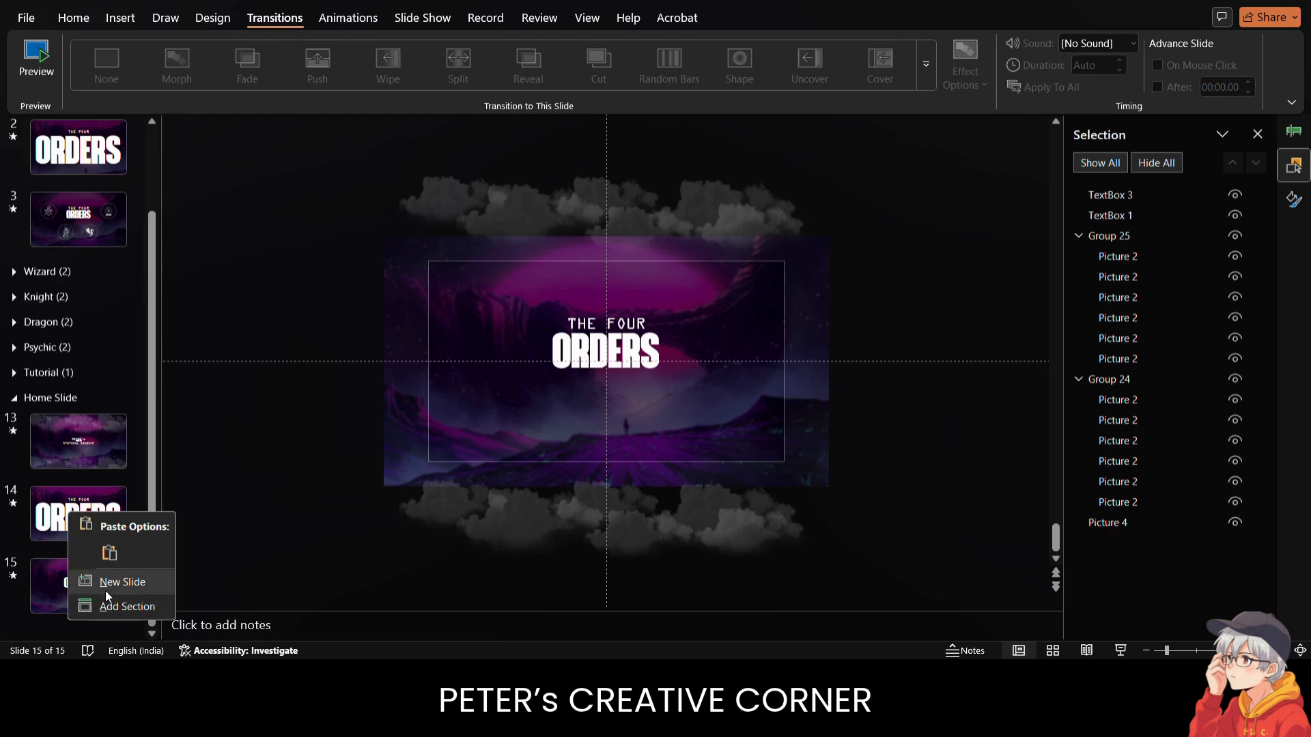
click(119, 604)
key(BackSpace)
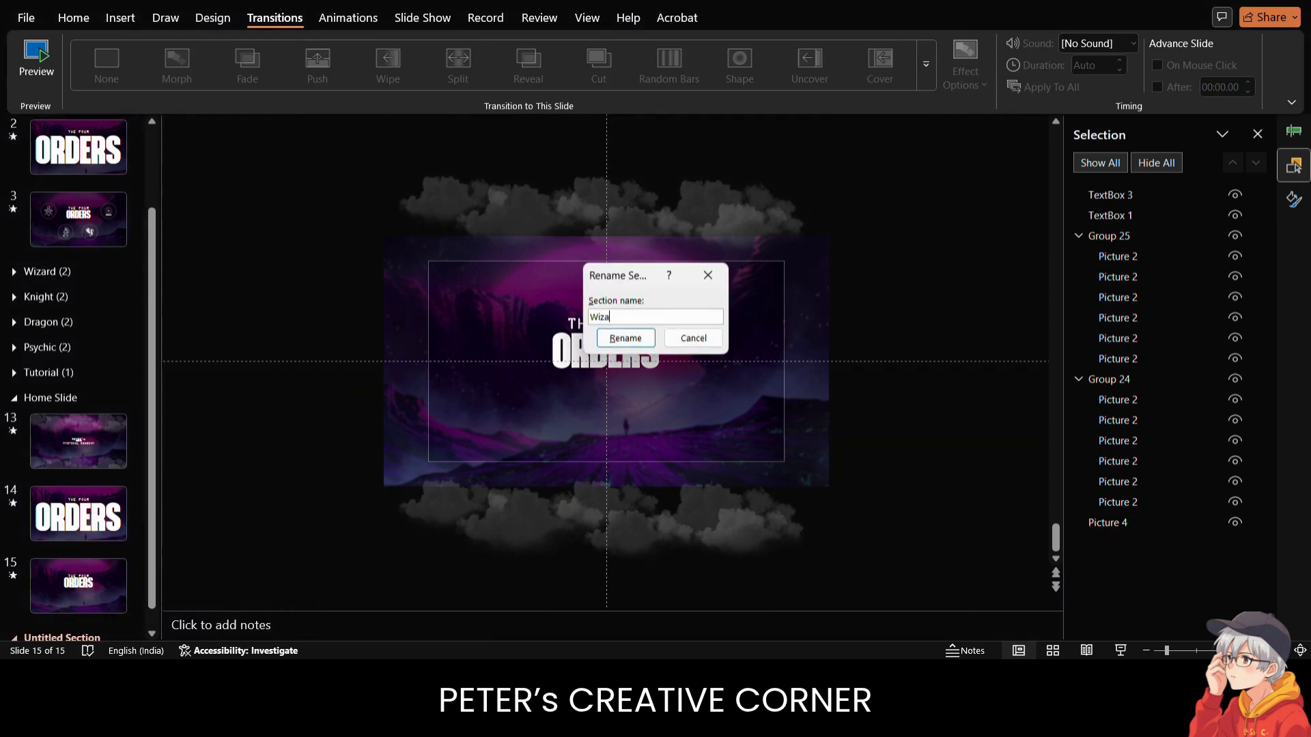
key(Return)
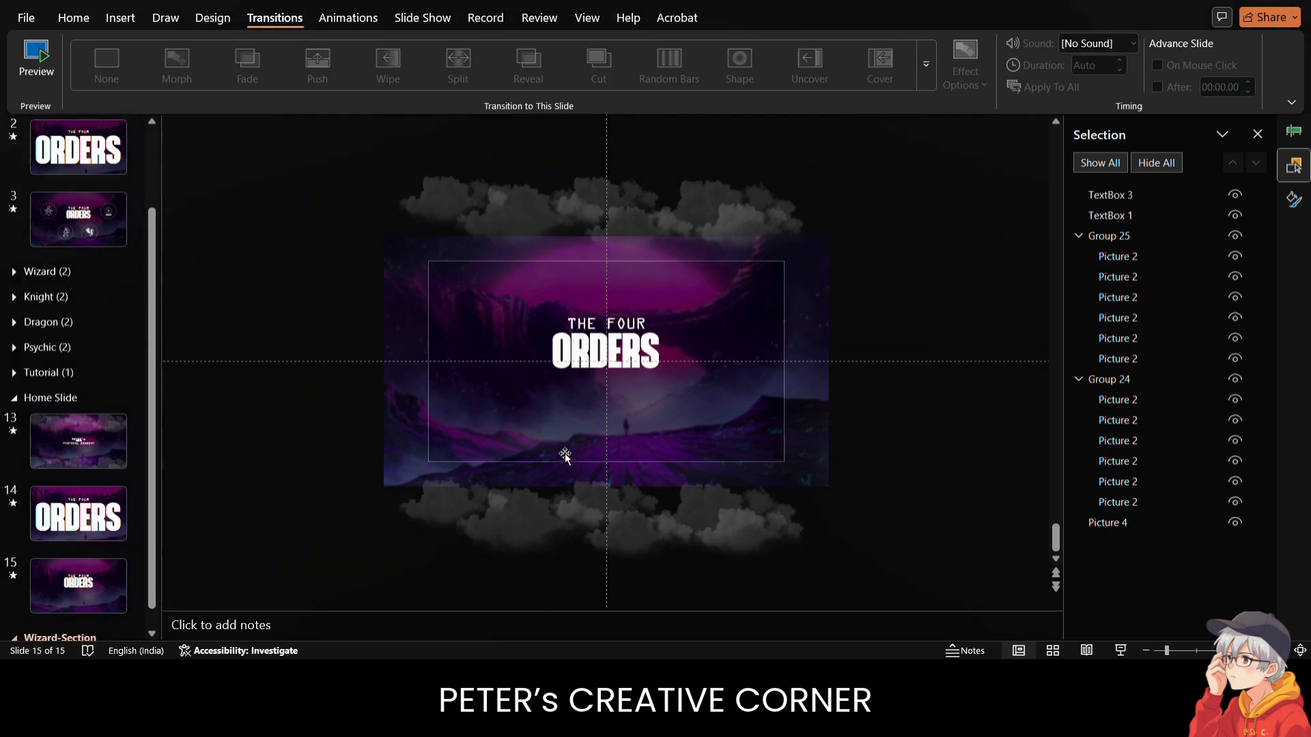
- Add a blank slide to the Wizard-Section and give it a solid black background
right_click(84, 626)
click(147, 588)
click(1294, 199)
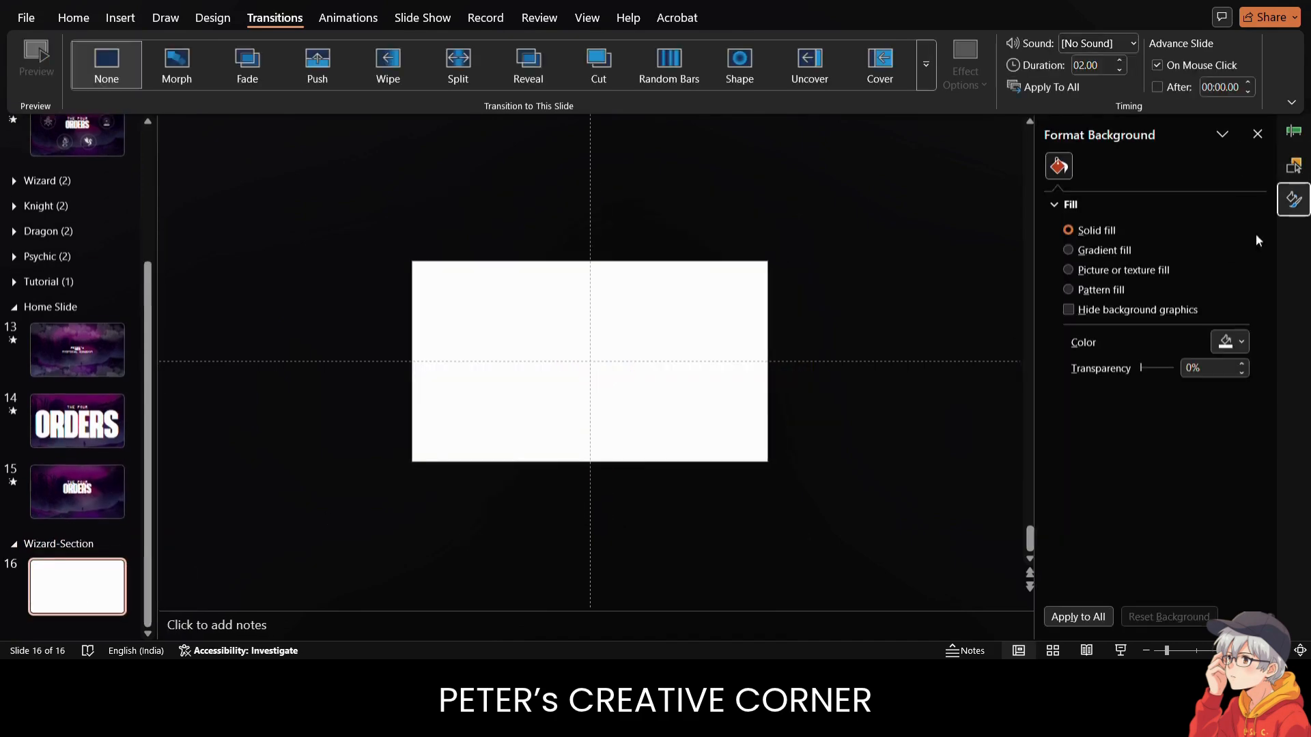
click(1231, 342)
click(1110, 93)
- Paste the white wizard picture onto slide 16, enlarge it and move it to the slide's centre
key(ctrl+v)
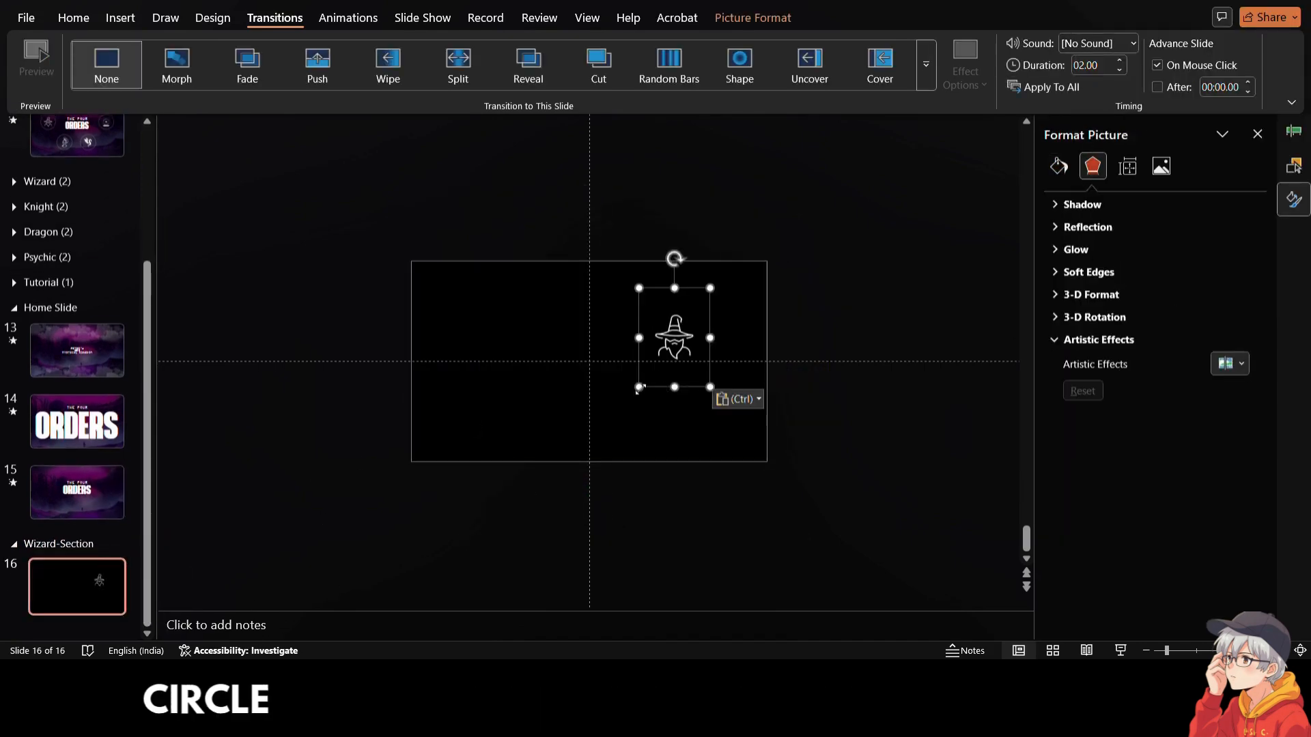
drag(641, 387, 547, 512)
drag(586, 346, 546, 308)
click(831, 290)
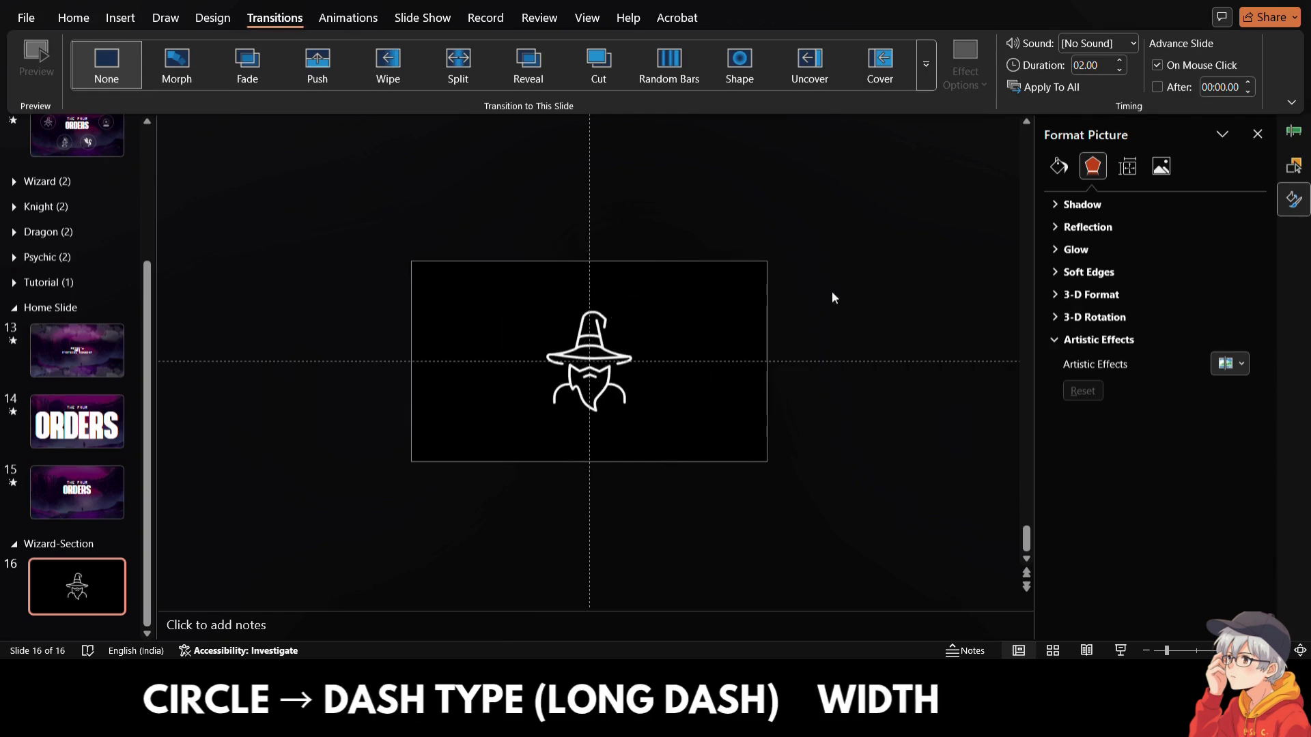
- Draw a circle about 17.5 cm in diameter over the wizard picture and centre it vertically on the slide
click(121, 19)
click(286, 65)
click(371, 136)
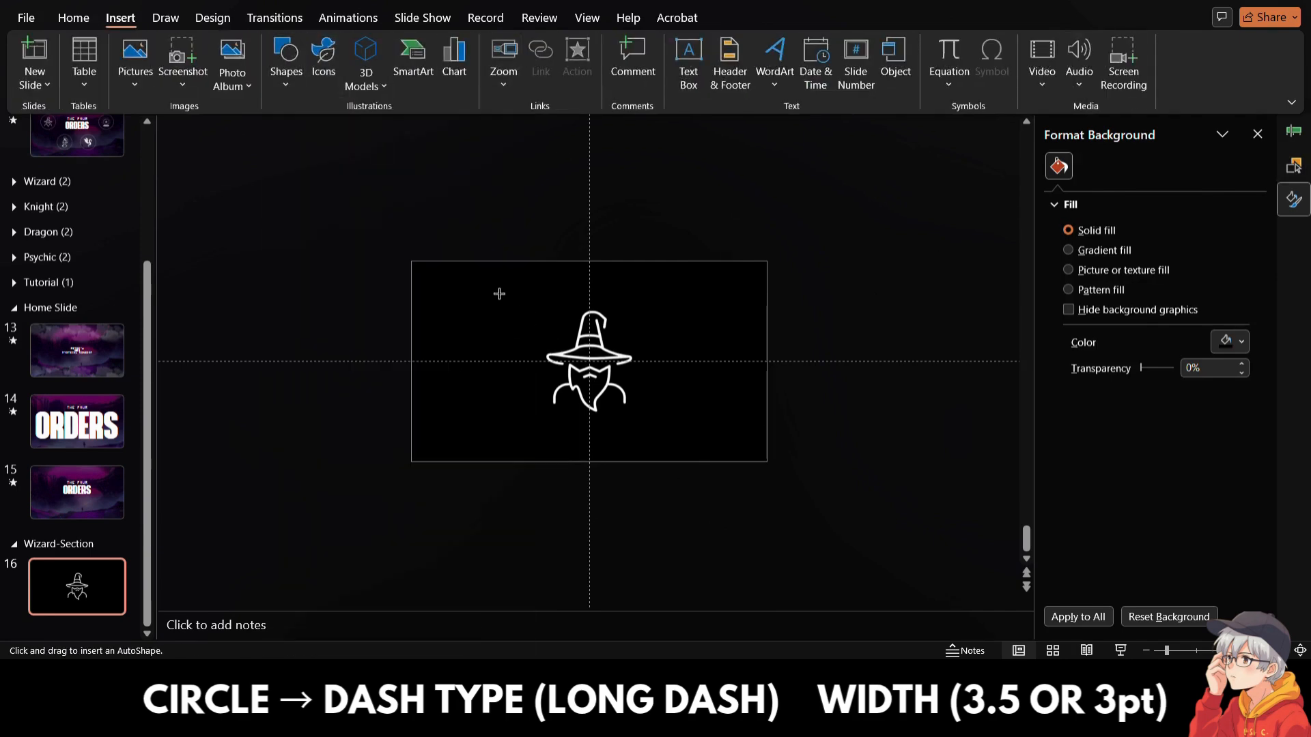
drag(486, 282, 670, 419)
click(281, 0)
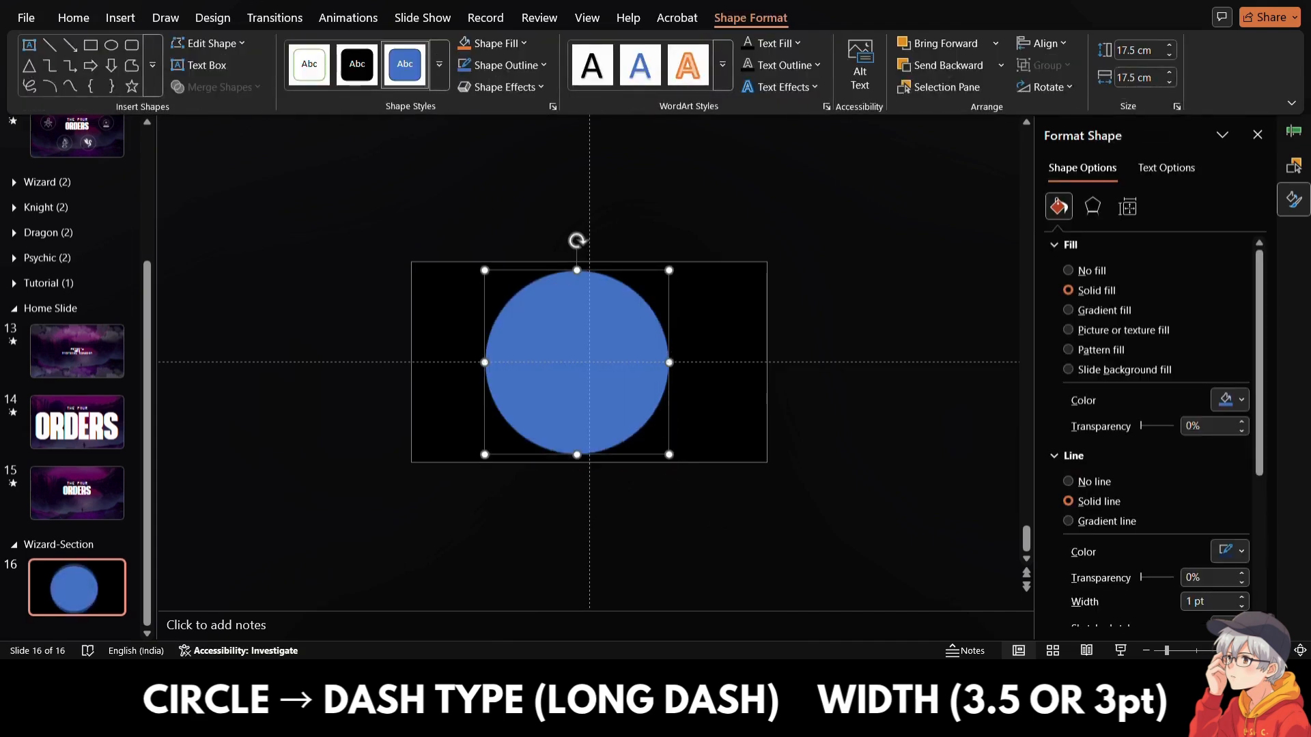
- Remove the circle's fill, centre it on the slide and give it a white 3 pt outline
click(282, 0)
click(1092, 272)
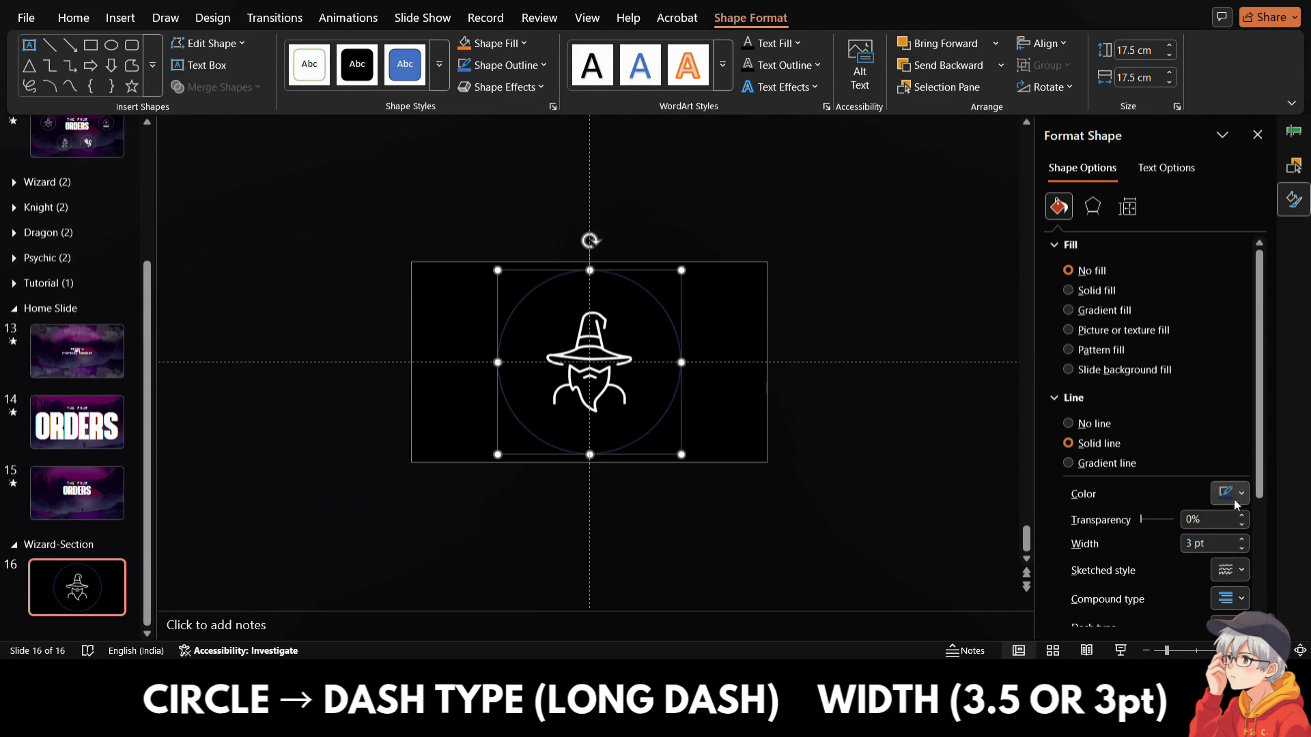
click(1235, 493)
click(1085, 245)
- Set the circle's outline to the Long Dash dash type
click(1239, 575)
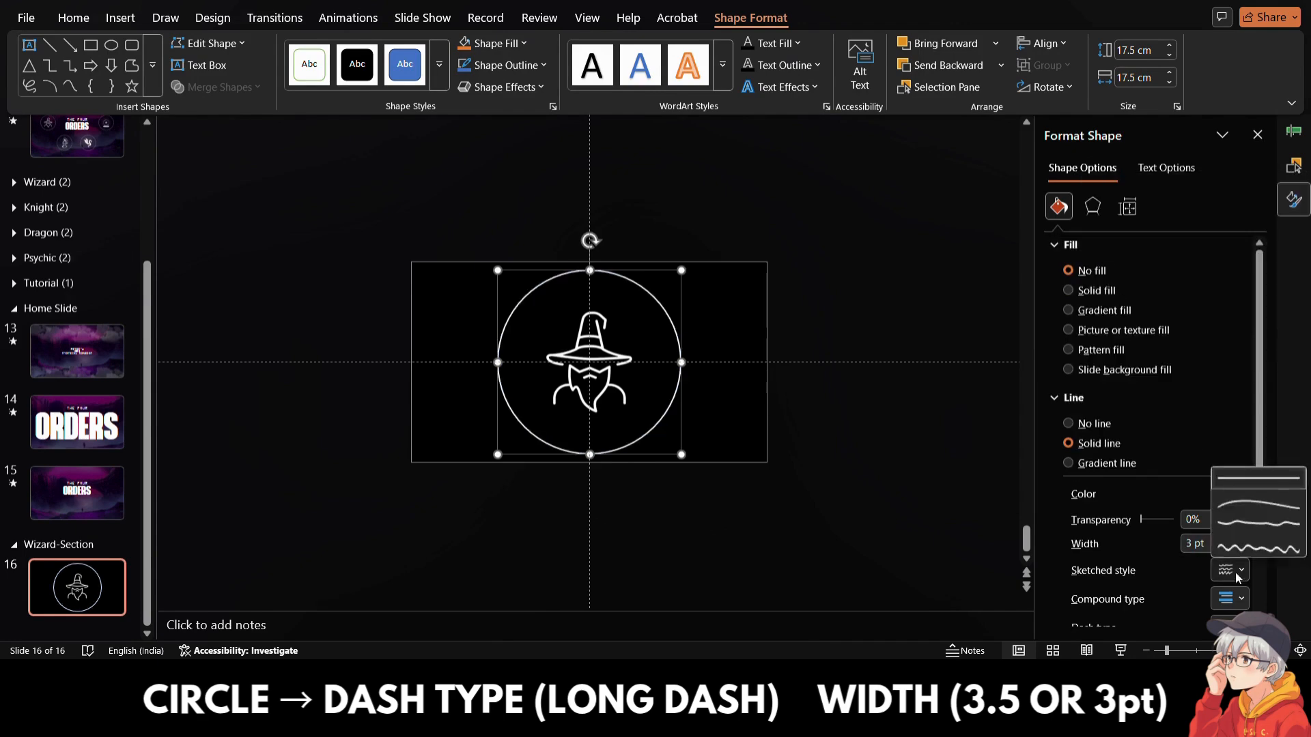
click(1237, 577)
click(1230, 618)
click(1257, 560)
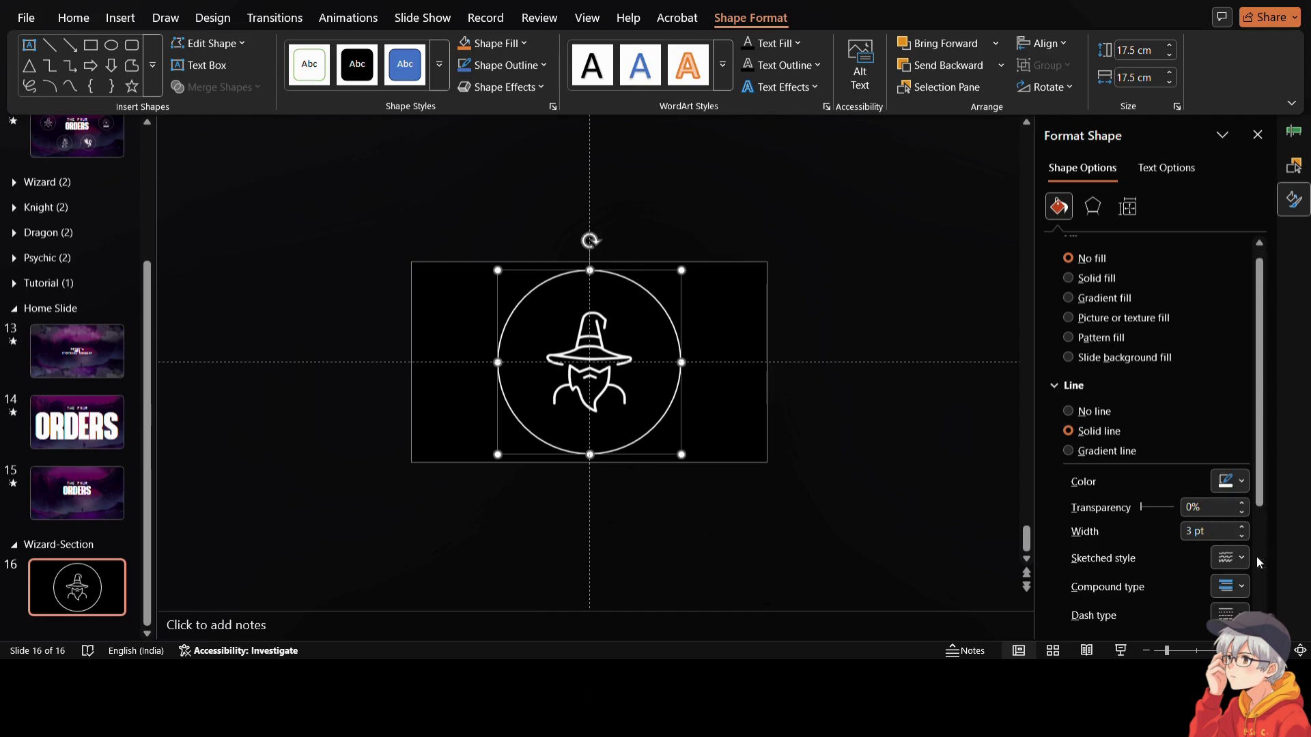
click(988, 456)
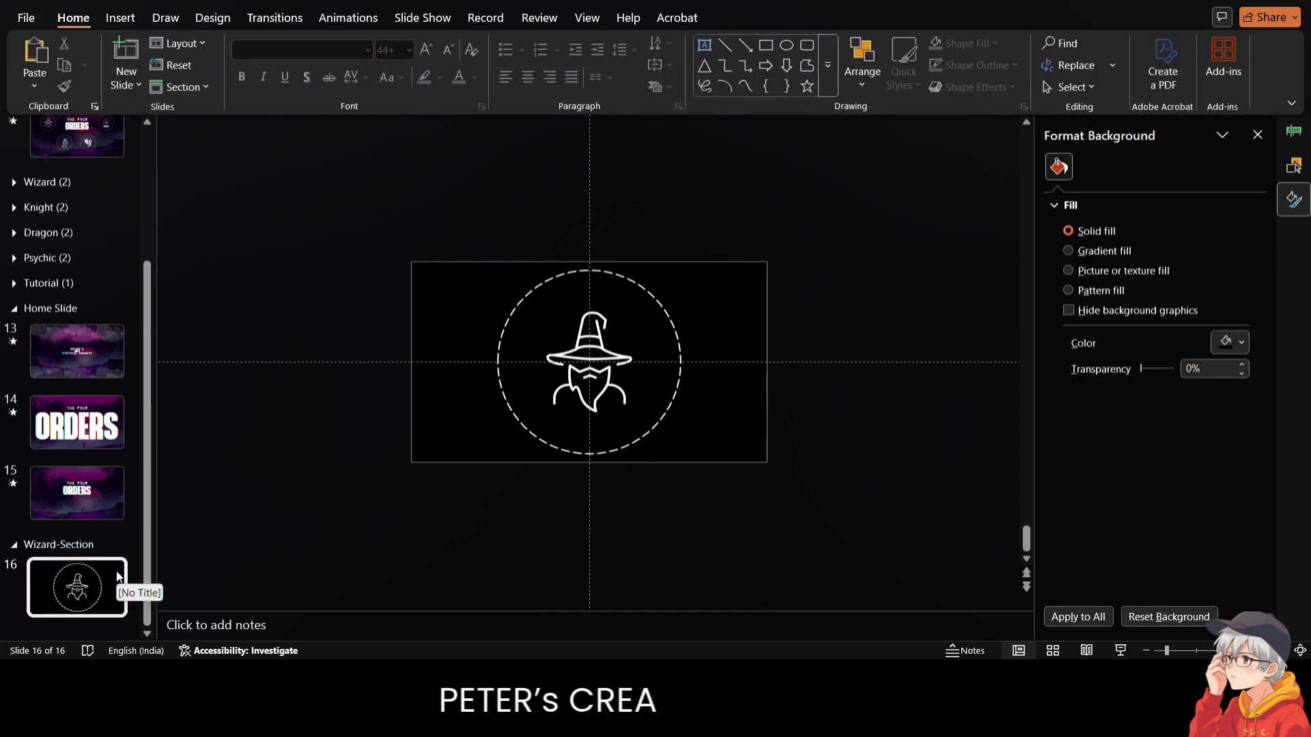
- Duplicate slide 16 and enlarge the dashed circle on the copy about its centre until it surrounds the whole slide
key(ctrl+d)
click(639, 298)
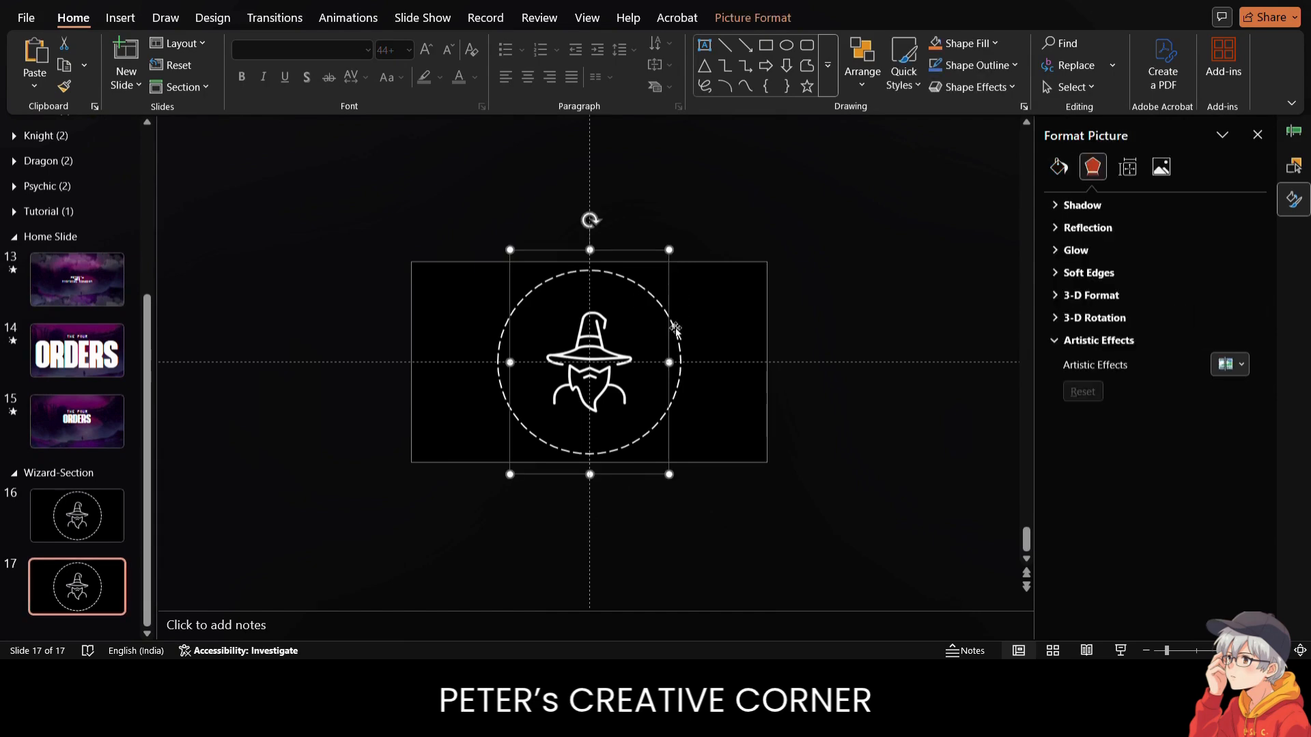
drag(682, 270, 815, 219)
- Enlarge the wizard picture on slide 17 to nearly the slide's height and move it to the slide's left half
click(671, 285)
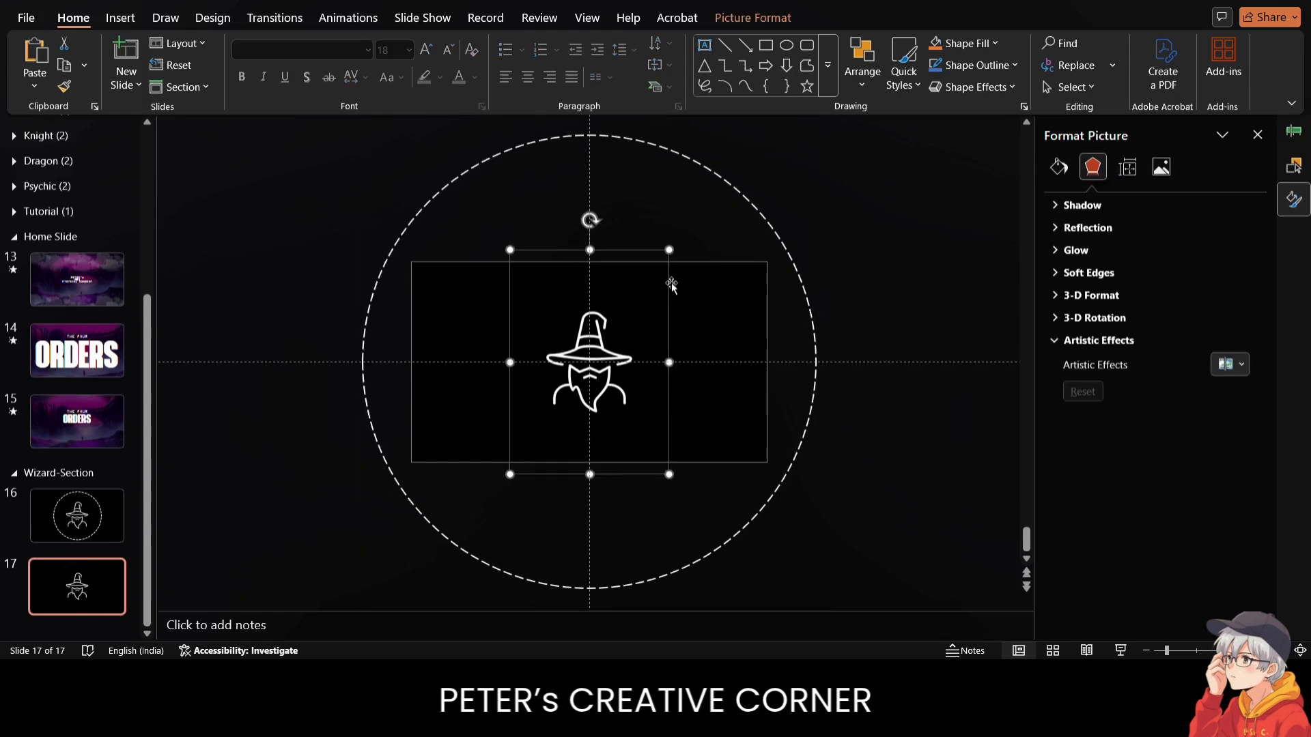
key(shift+Up)
key(shift+Up)
key(shift+Up)
key(shift+Up)
key(shift+Up)
key(shift+Up)
key(shift+Up)
key(shift+Down)
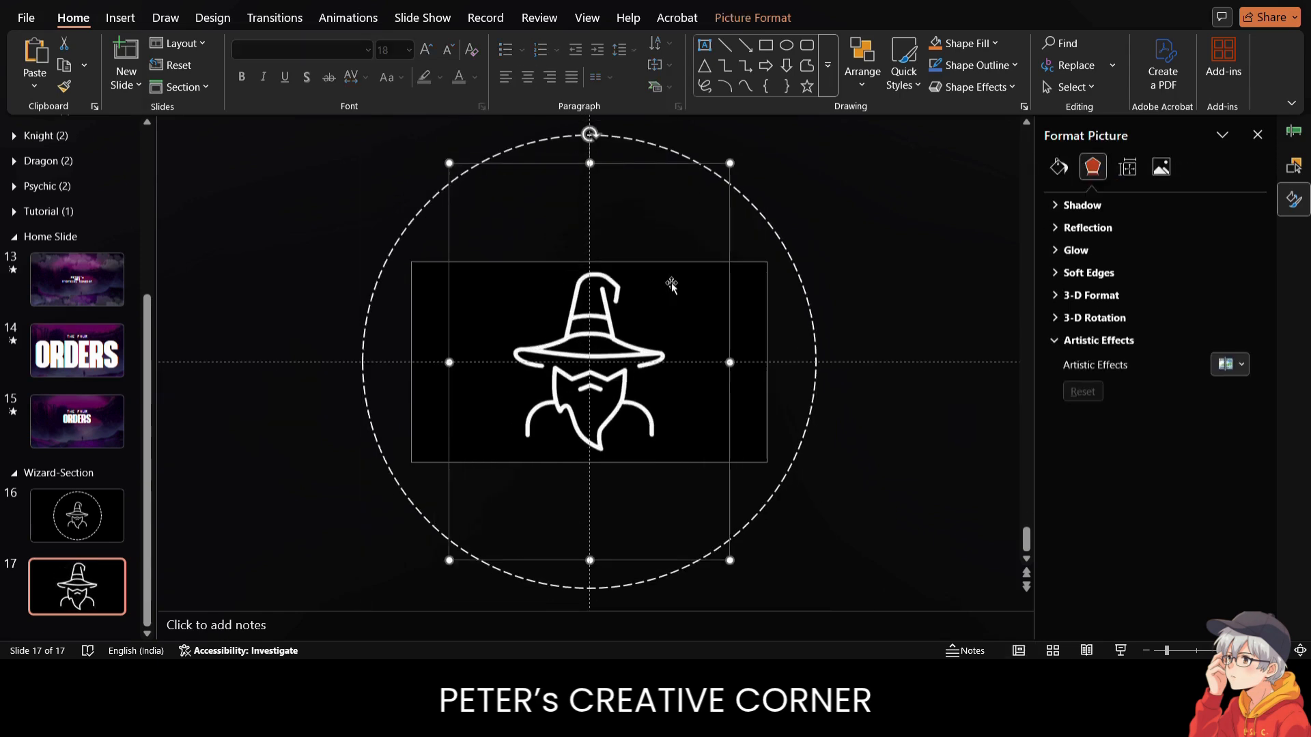
drag(671, 285, 594, 298)
click(886, 247)
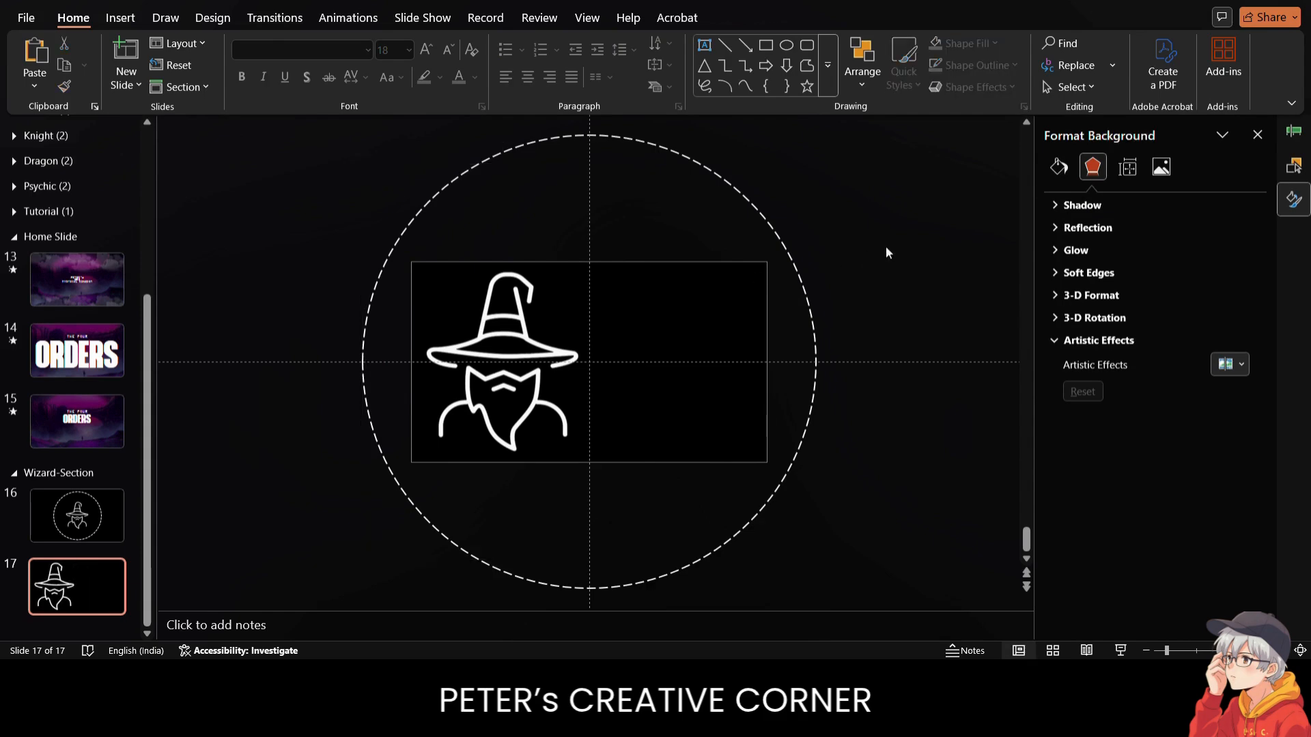
- Copy the "THE FOUR ORDERS" title text from slide 14 onto slide 17
click(123, 19)
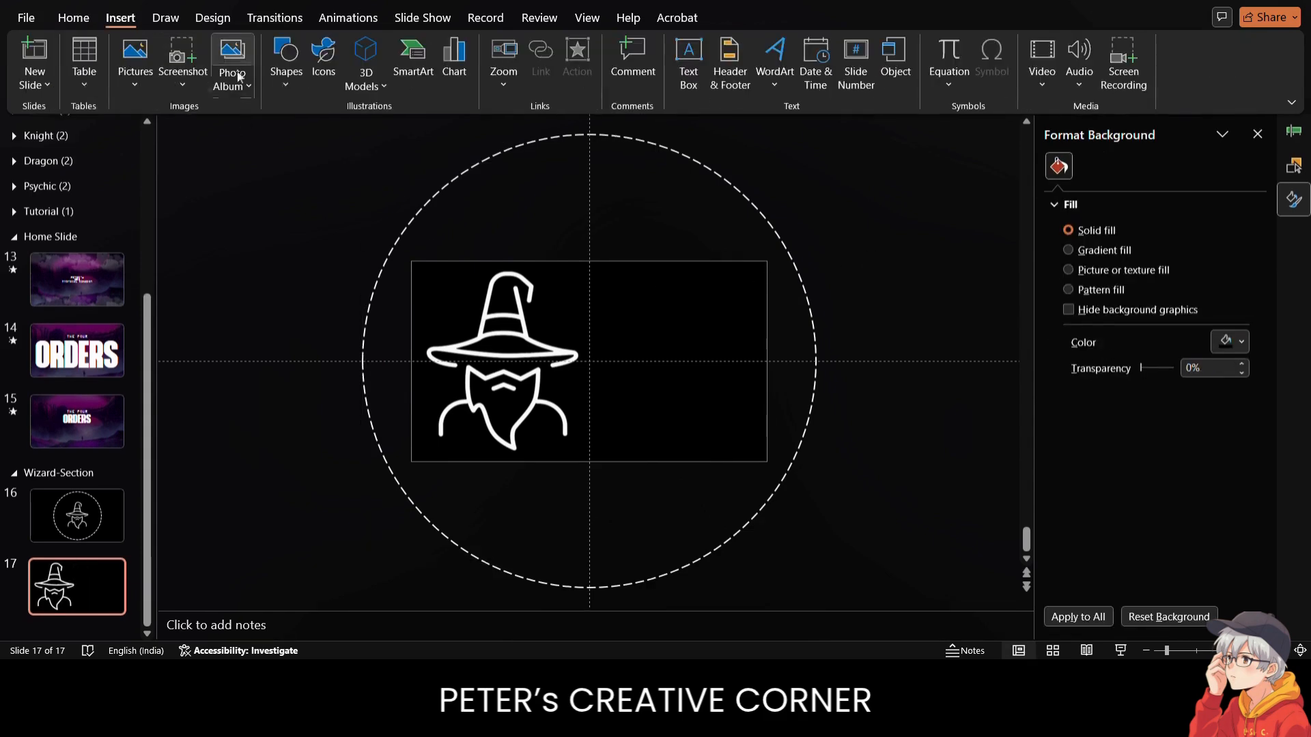
click(117, 347)
click(615, 306)
click(59, 602)
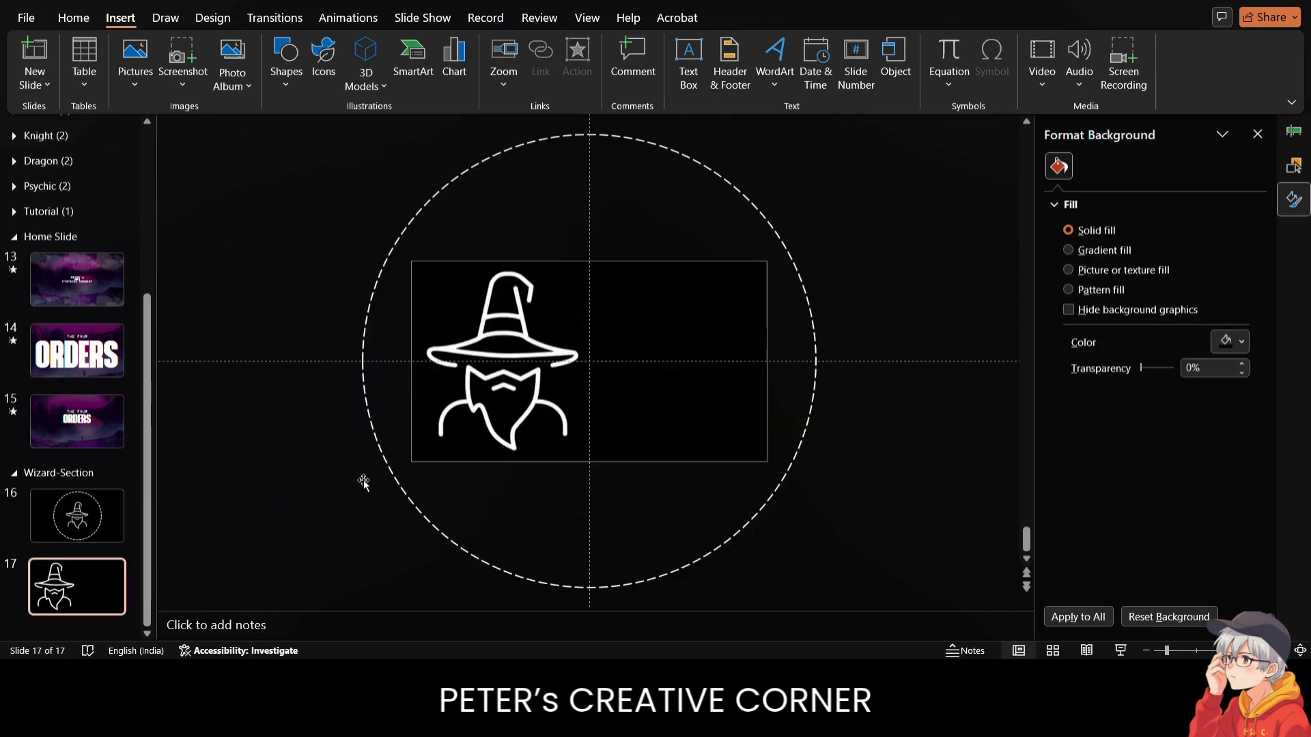
key(ctrl+v)
- Edit the copied title on slide 17 to read "THE WIZARD ORDER"
double_click(695, 370)
click(695, 370)
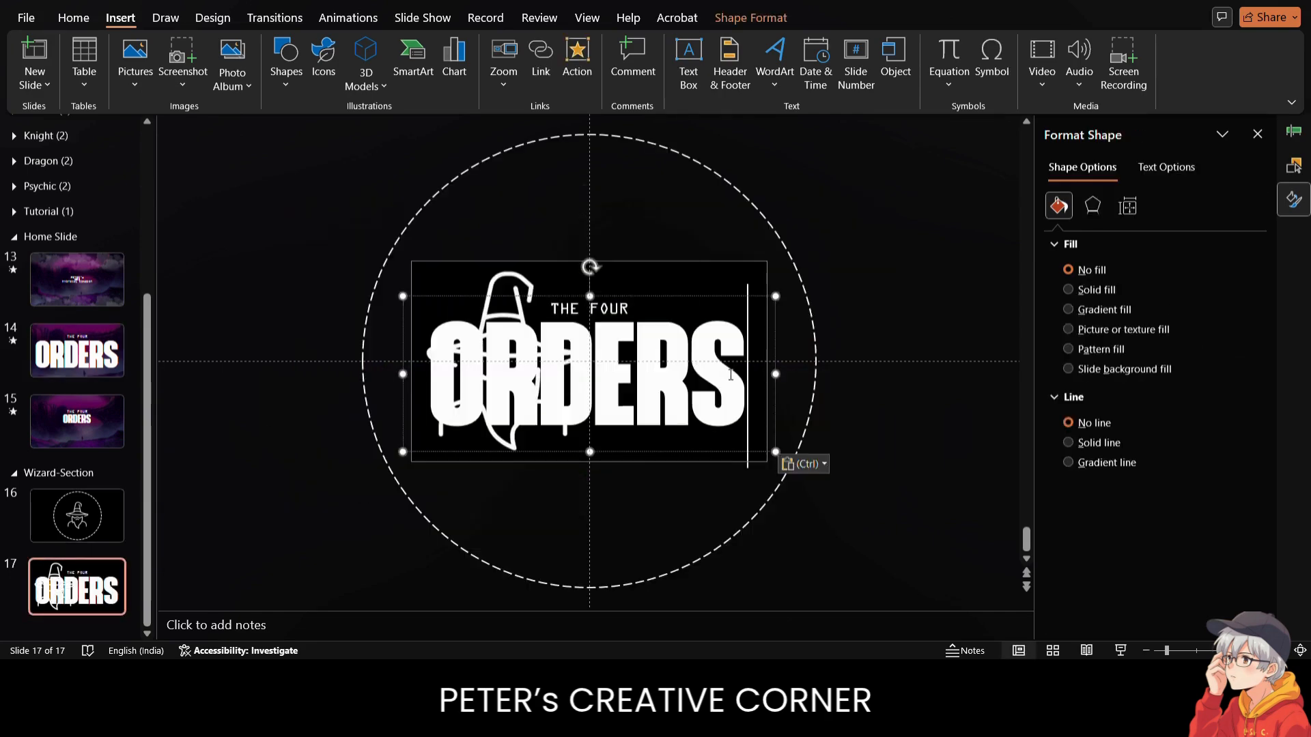
click(625, 306)
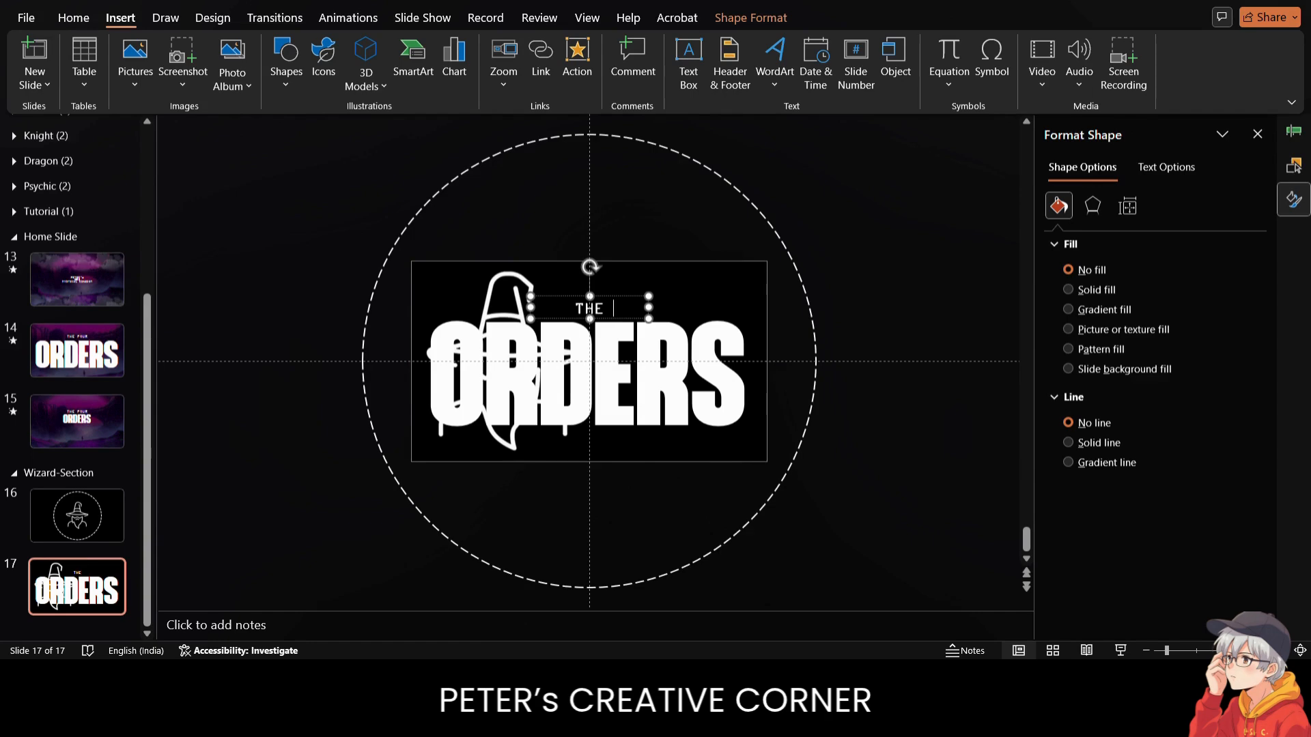
click(726, 359)
key(BackSpace)
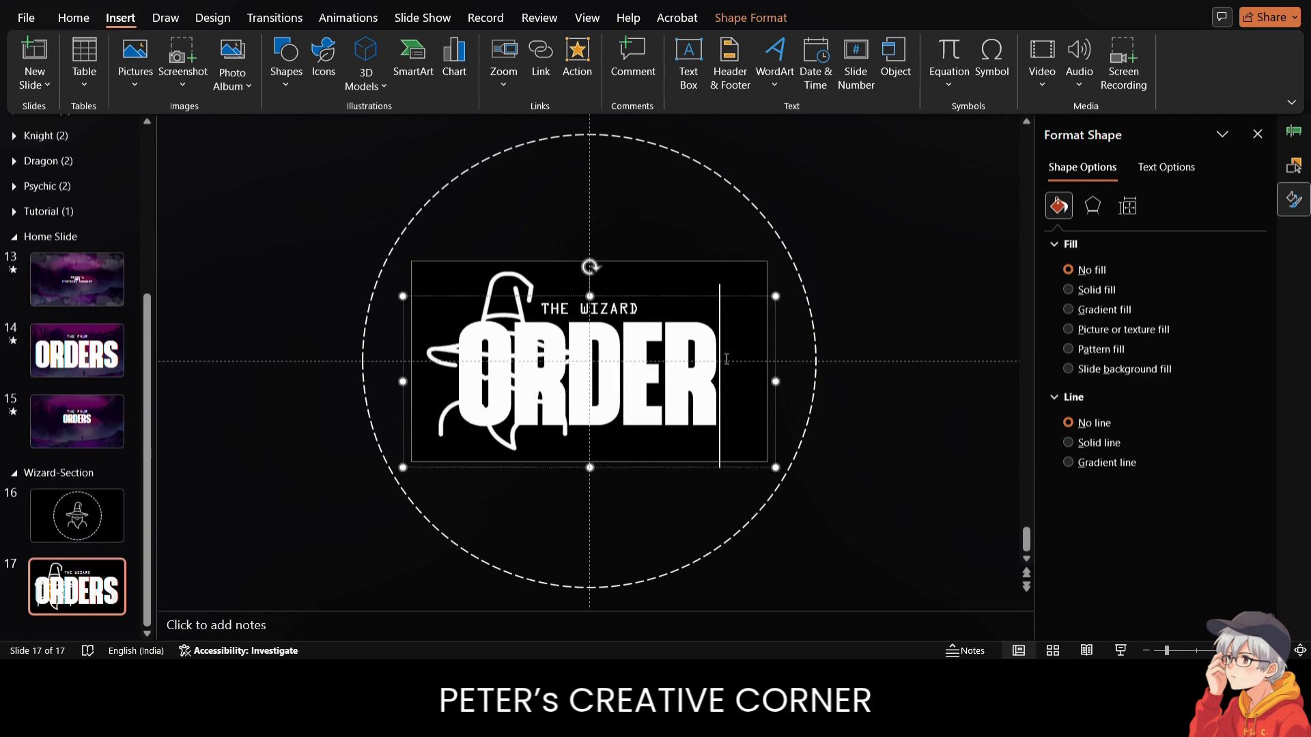
- Shrink the "THE WIZARD ORDER" title and place it in the upper right half of the slide
click(73, 17)
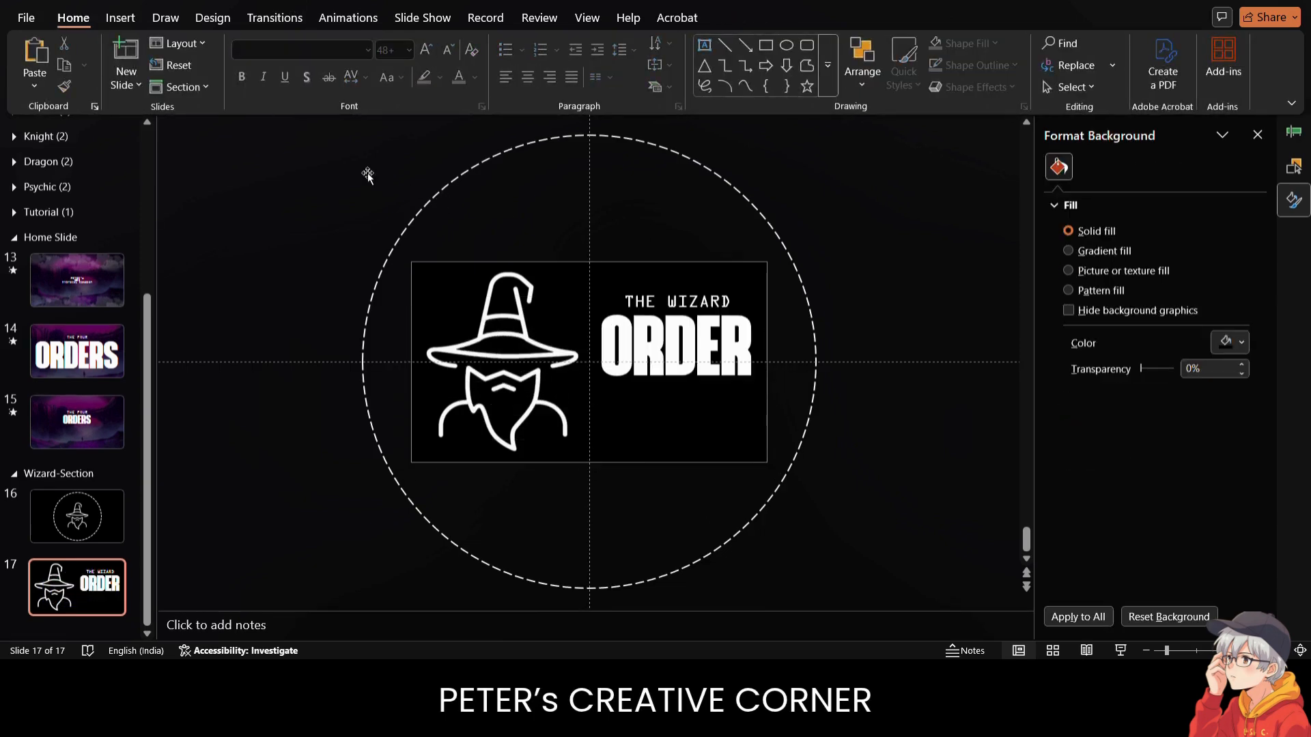
click(673, 256)
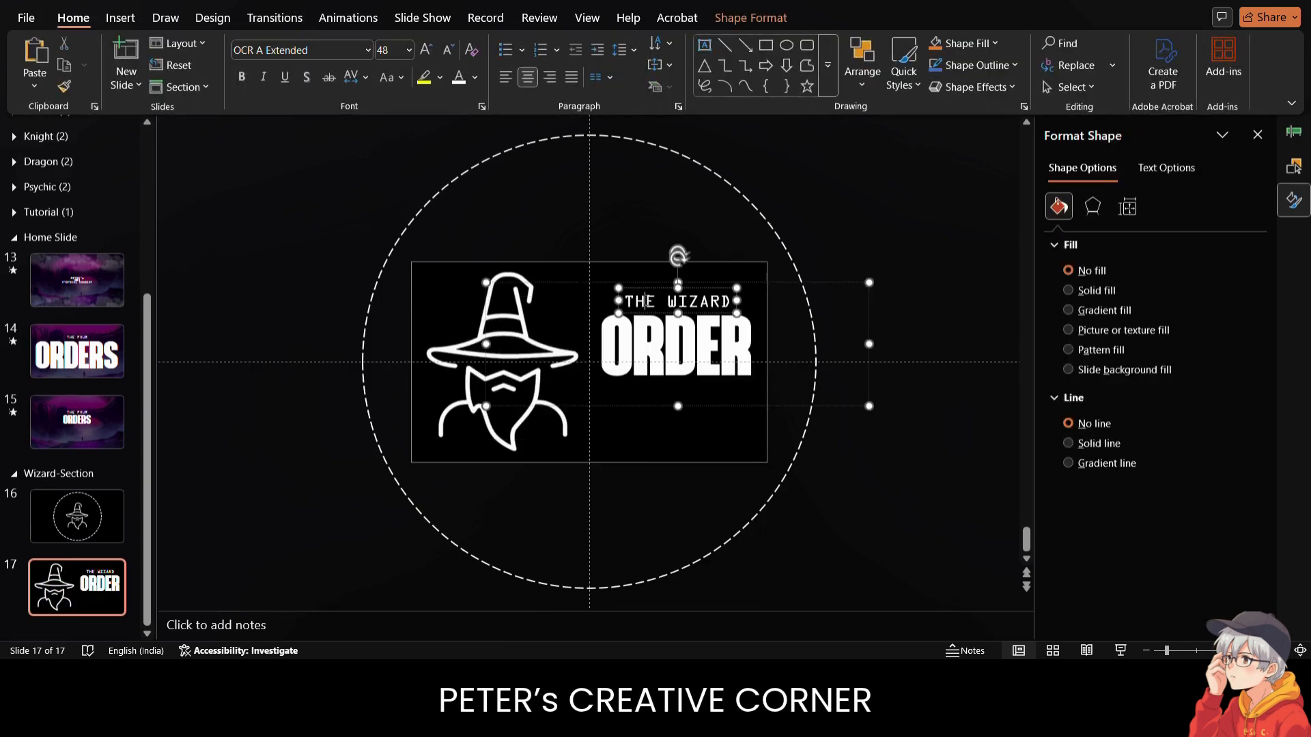
click(862, 227)
- Add a text box below the title reading "Masters of ancient spells and forbidden runes, the Wizards command the unseen forces of the world."
click(120, 18)
click(688, 65)
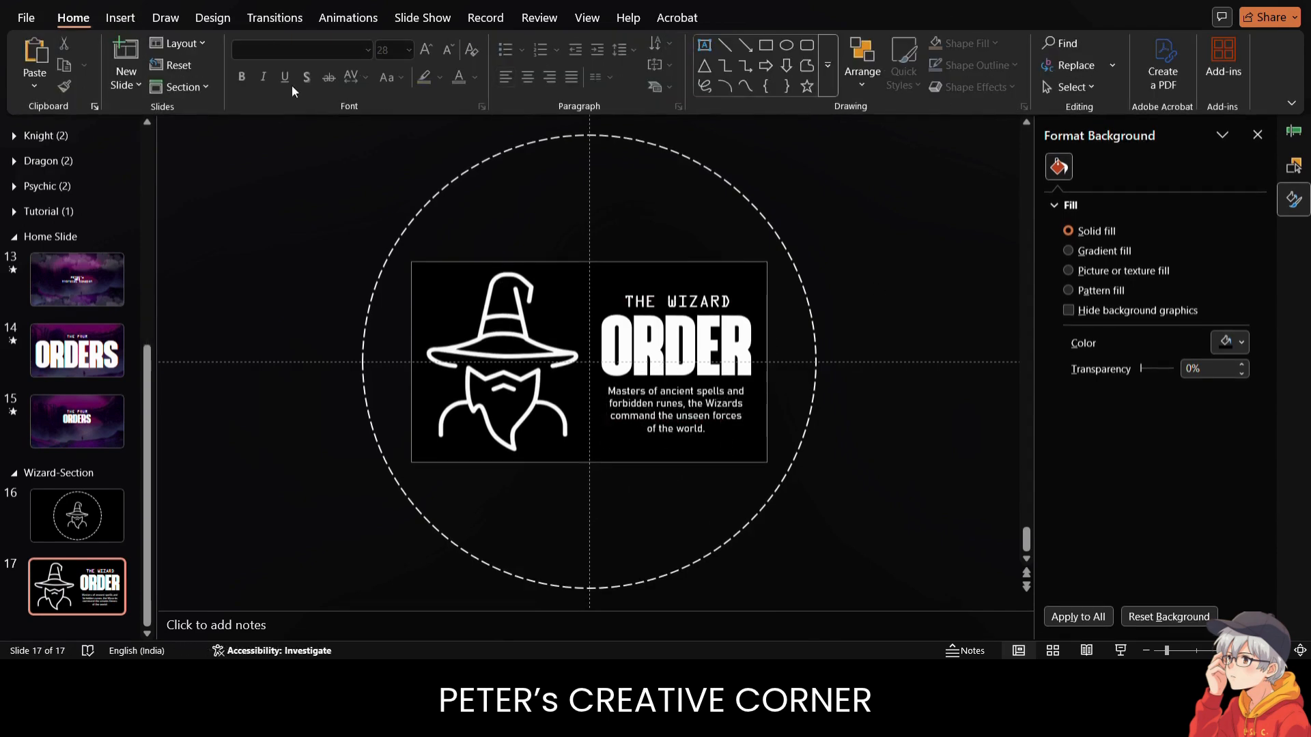
- Apply the Morph transition to slide 17
click(274, 17)
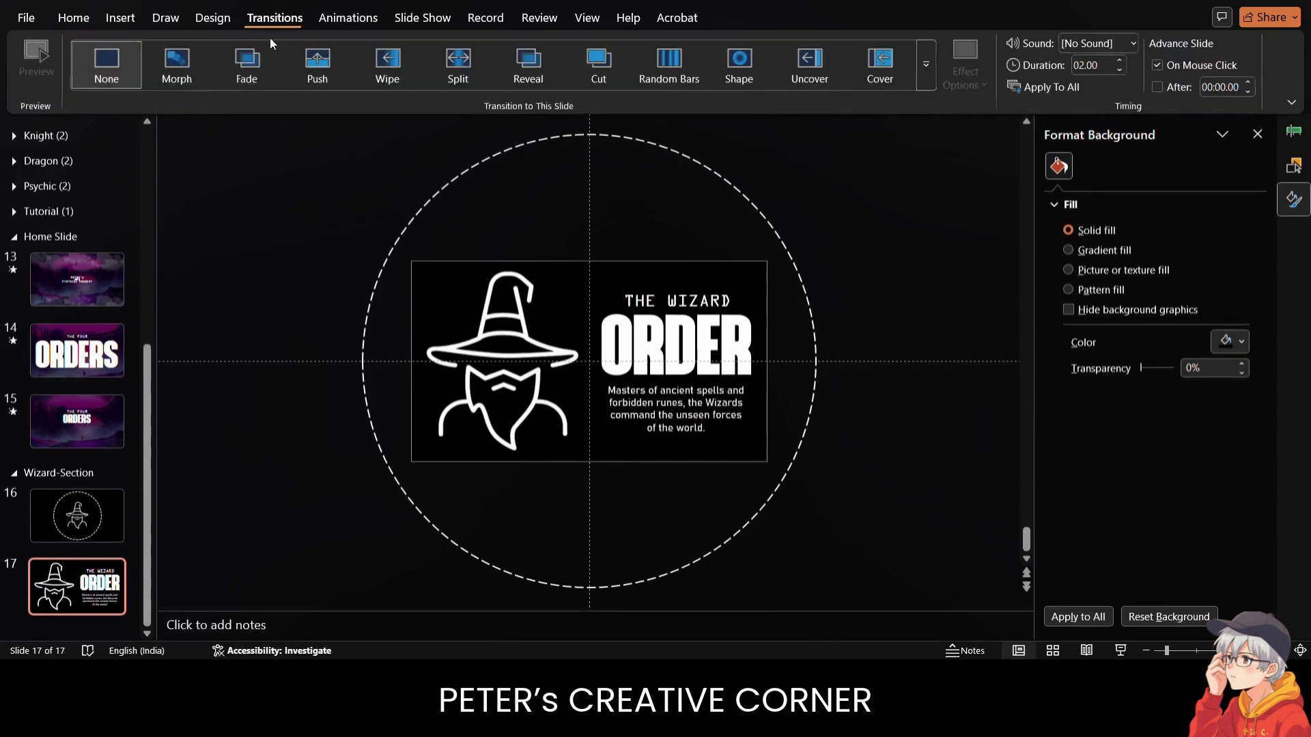
click(176, 69)
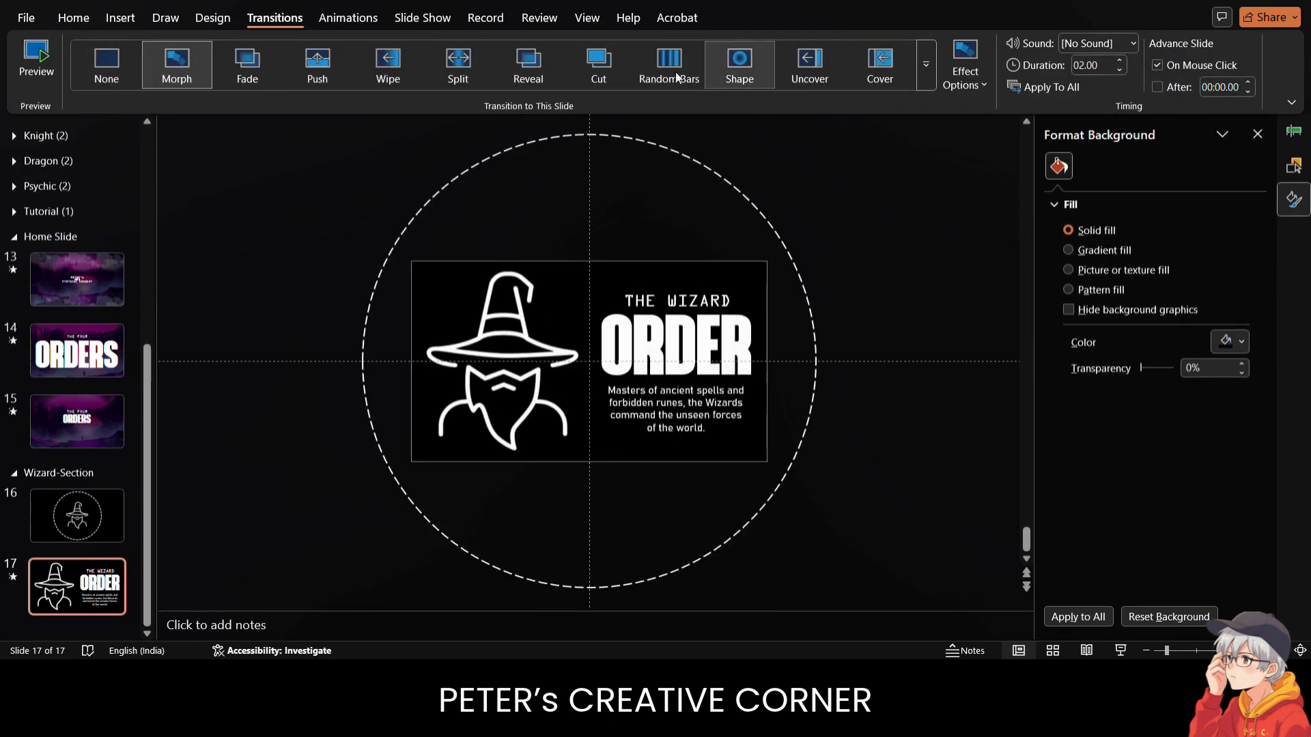
click(177, 72)
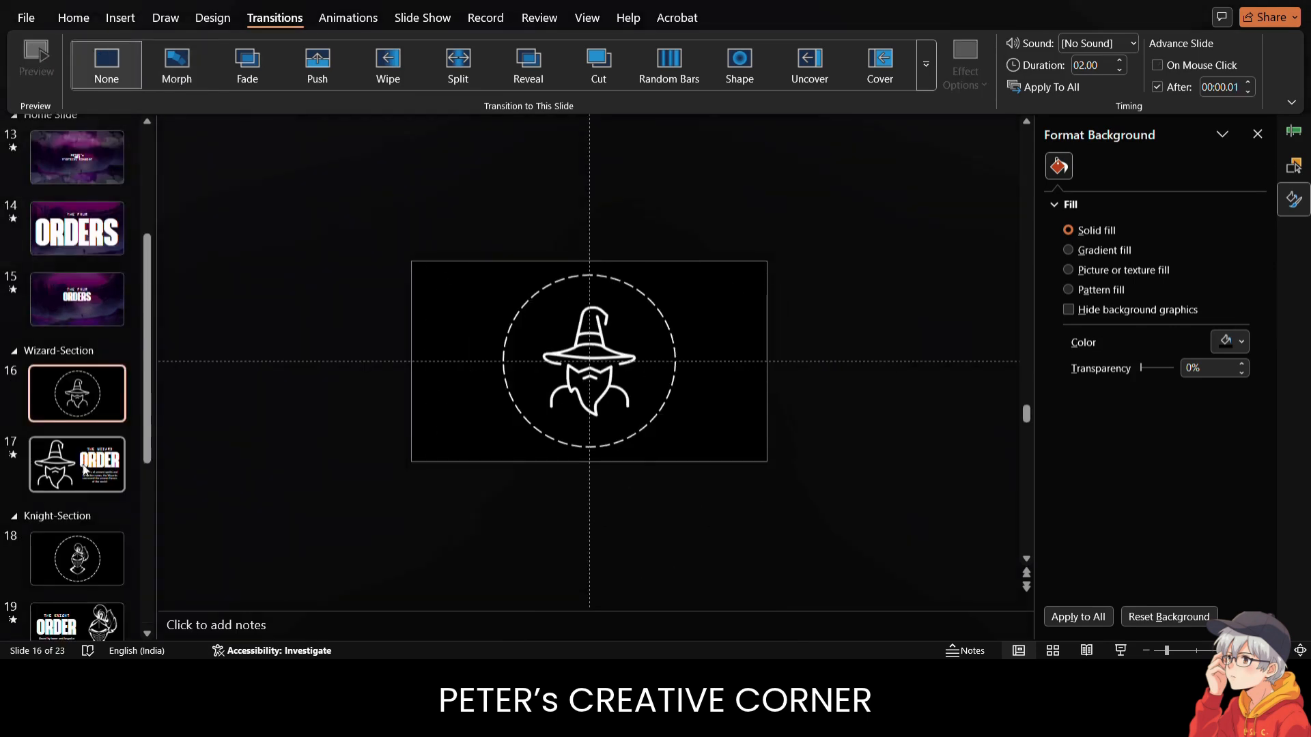
- Review the slides of the Wizard, Knight, Dragon and Psychic sections
click(85, 464)
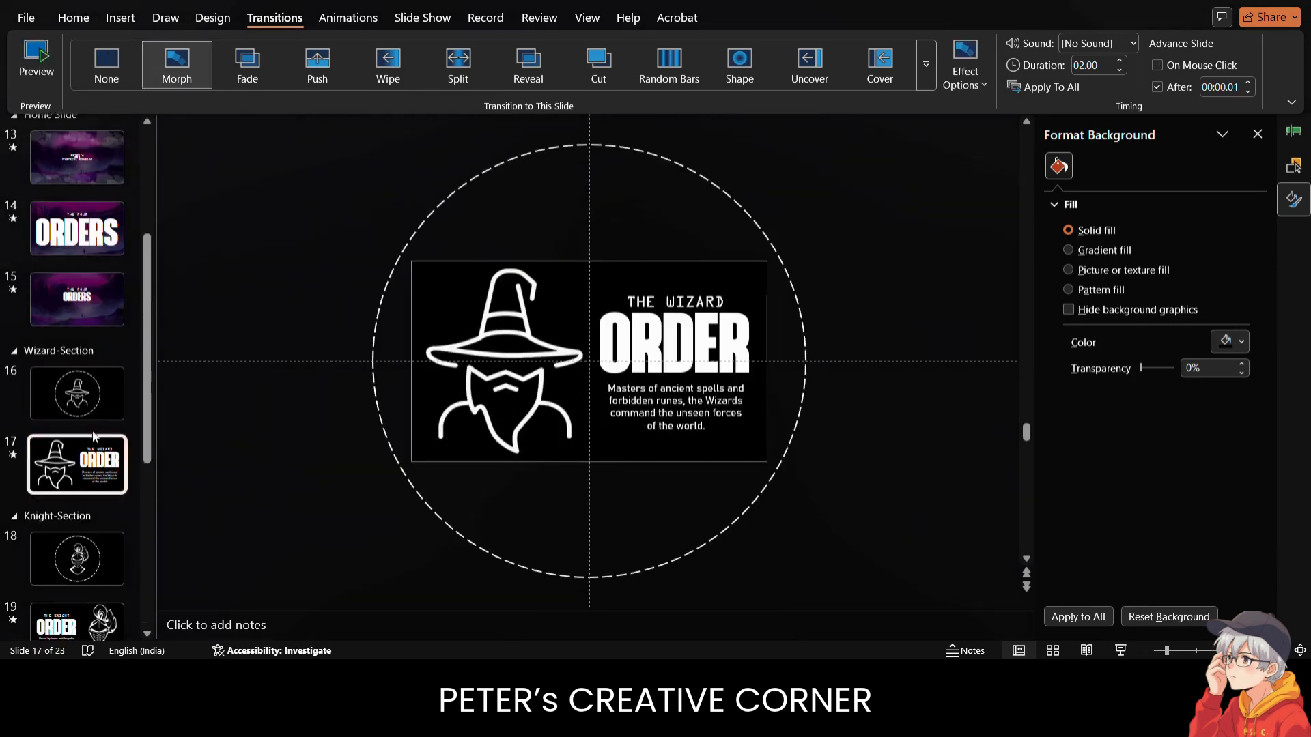
key(Down)
key(Down)
key(Down)
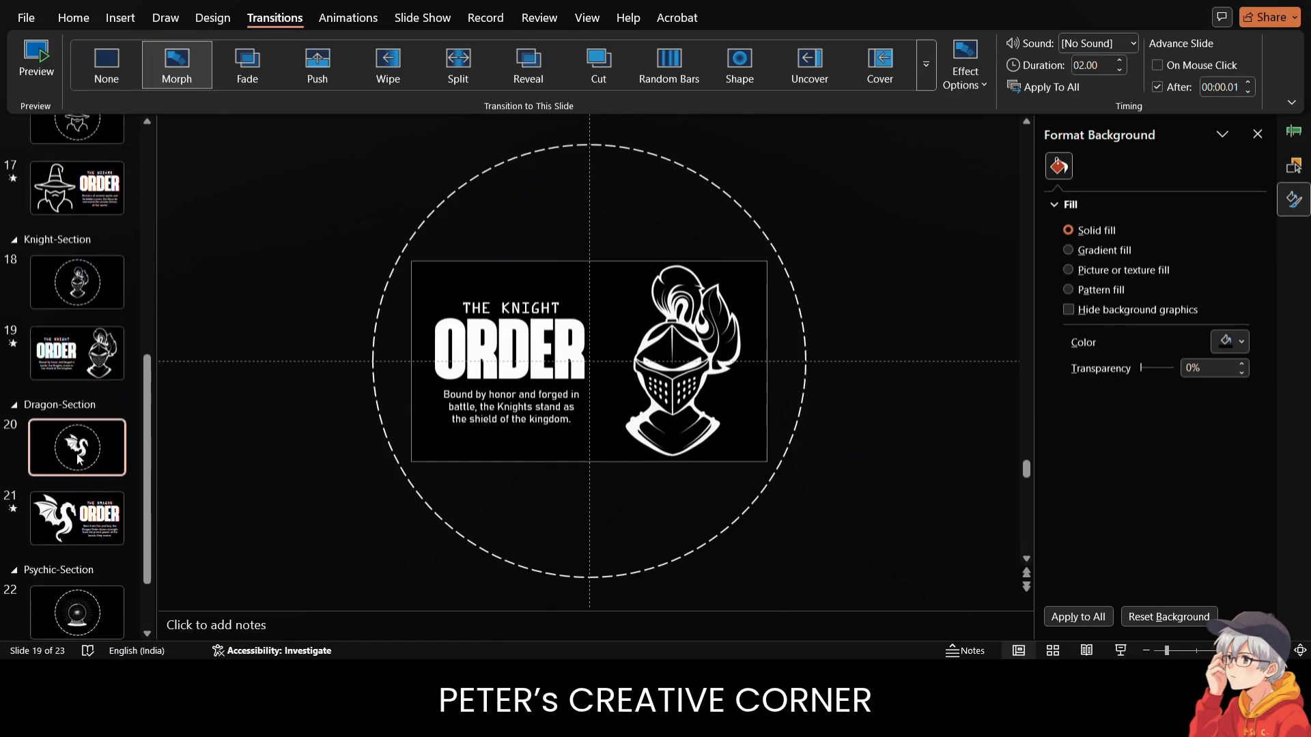
scroll(79, 516, down, 2)
click(78, 517)
click(66, 593)
scroll(65, 573, up, 2)
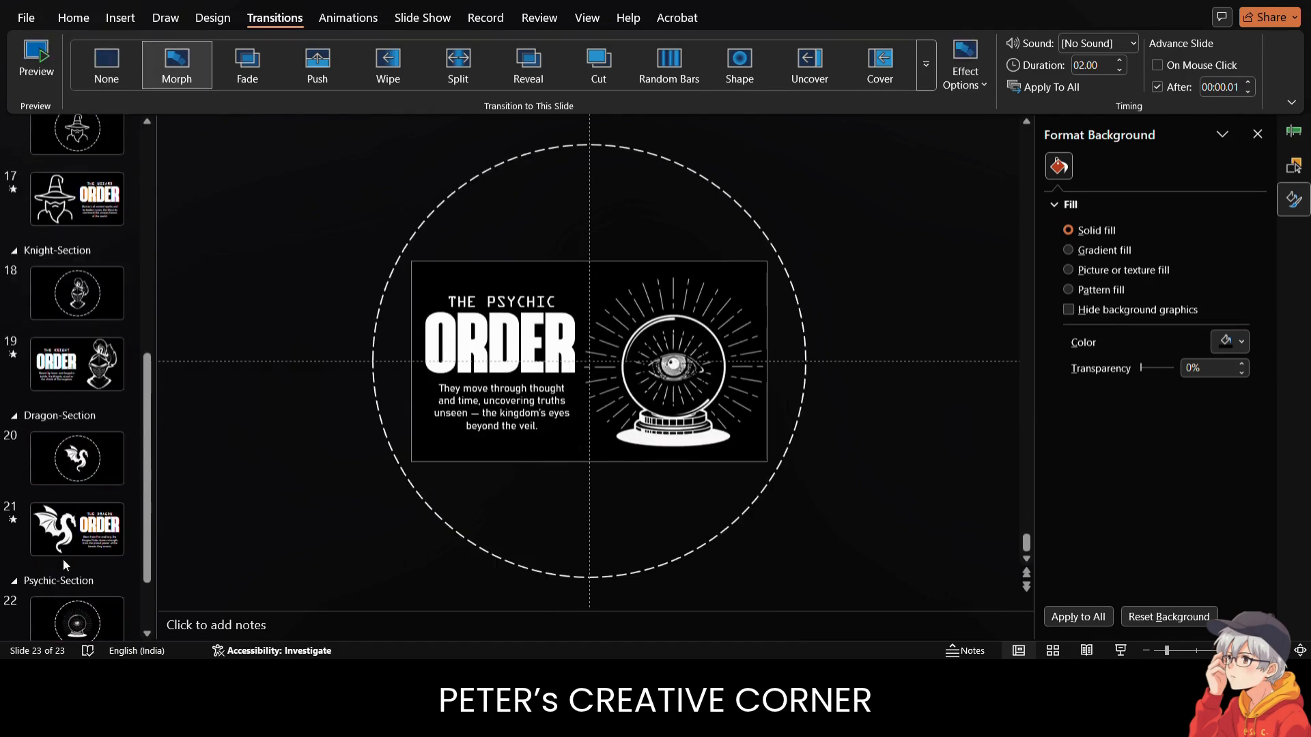
click(92, 349)
key(Up)
key(Up)
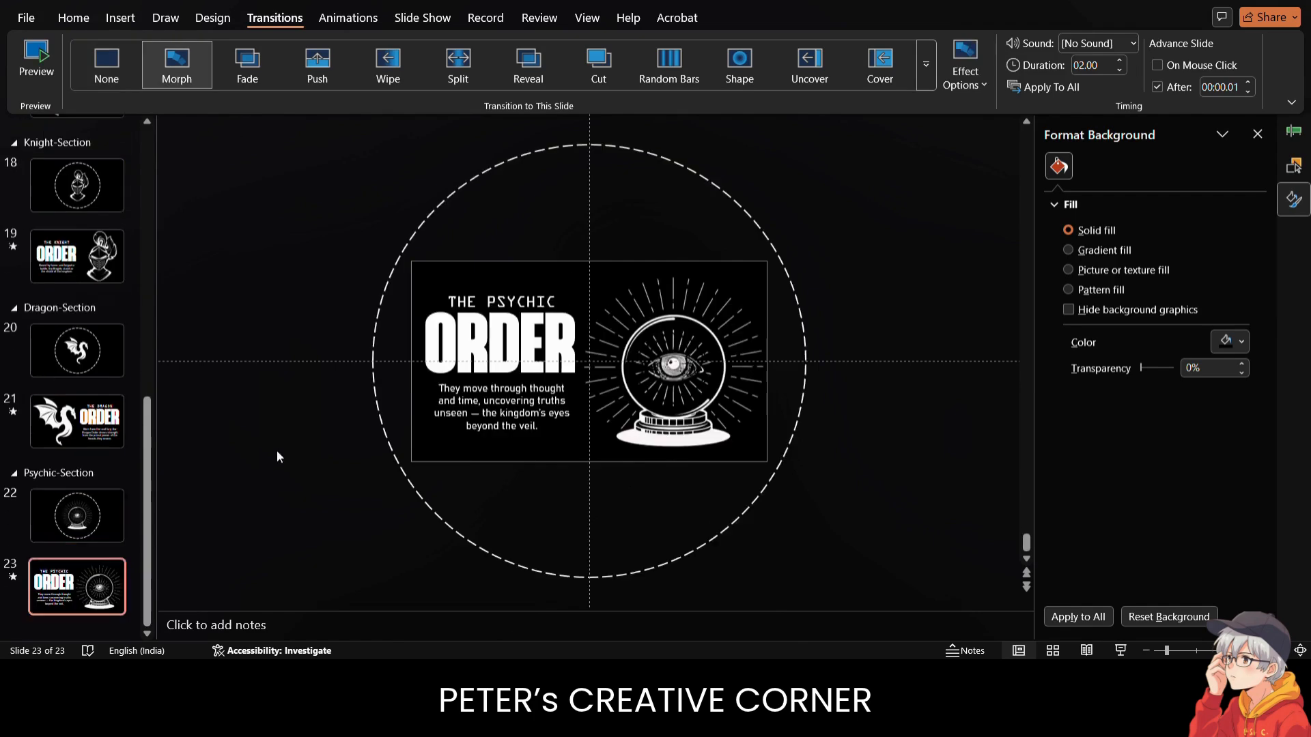
click(77, 355)
click(77, 502)
scroll(78, 449, up, 3)
scroll(80, 449, up, 4)
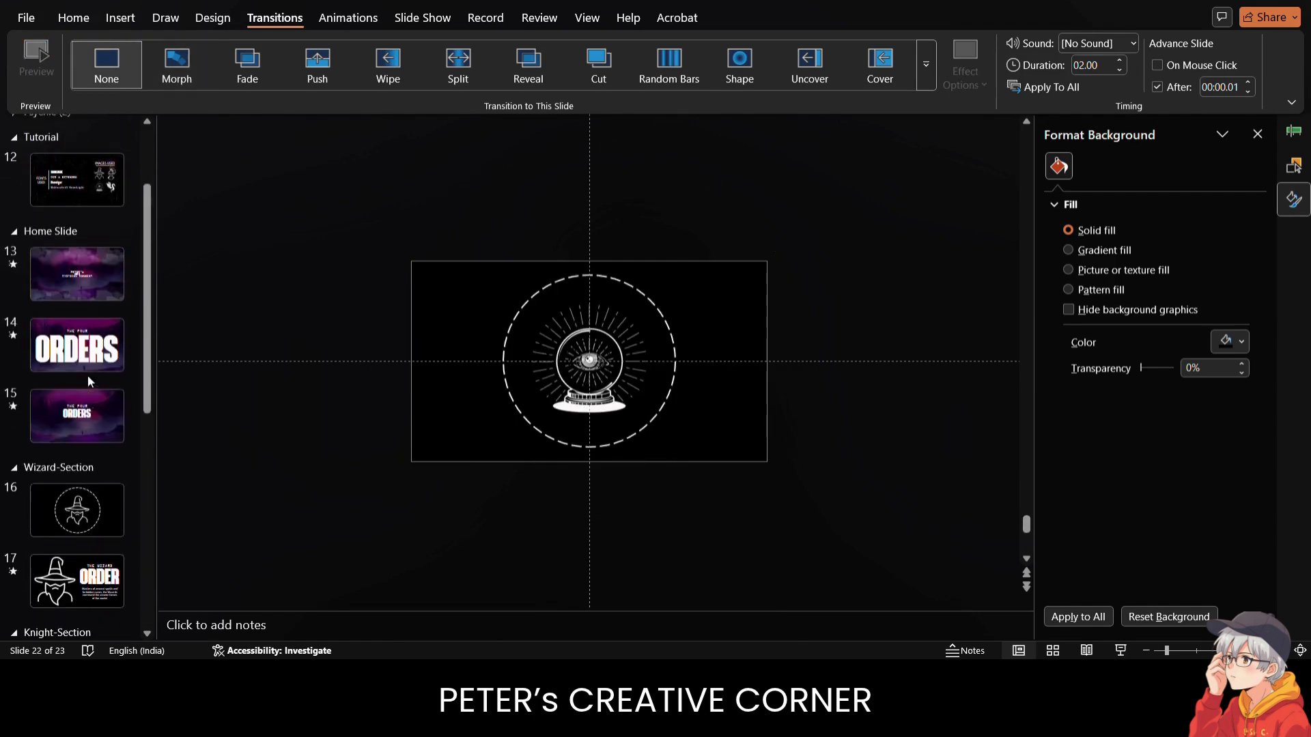
- Insert a section zoom for Wizard-Section on slide 15
click(100, 401)
click(121, 18)
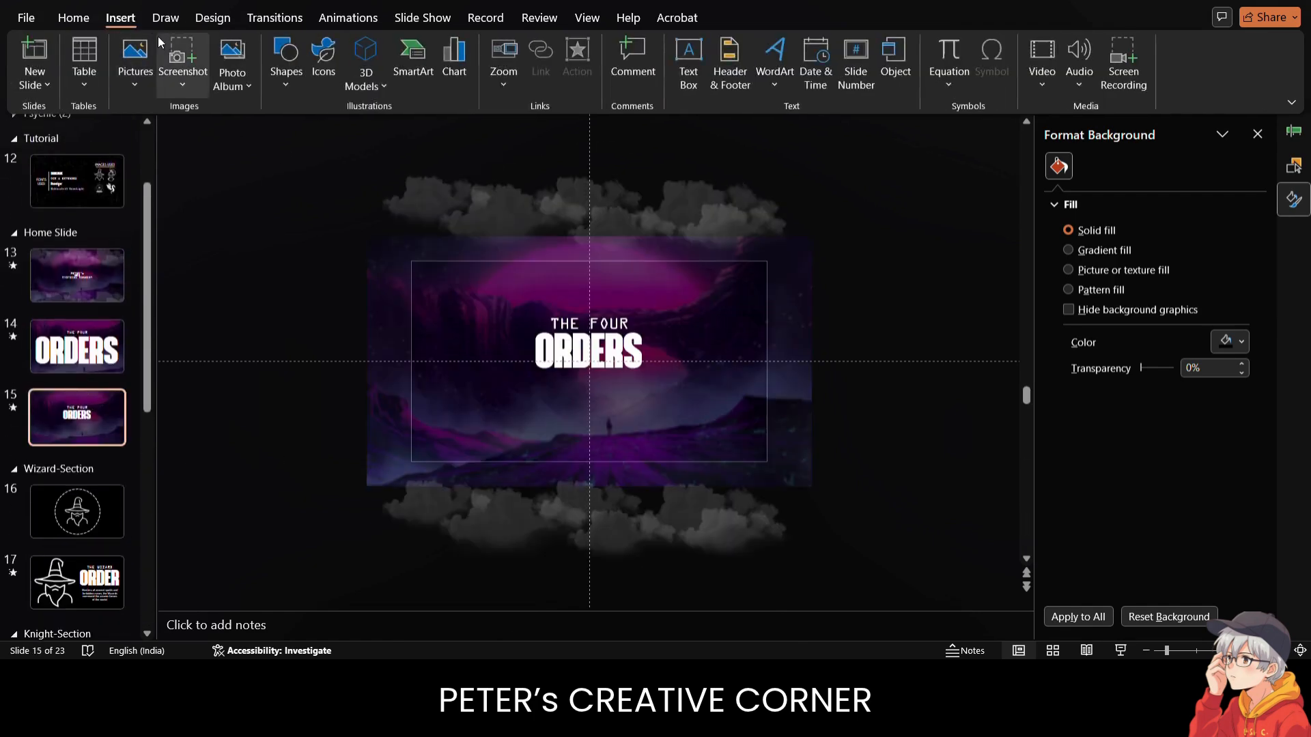
click(517, 73)
click(531, 140)
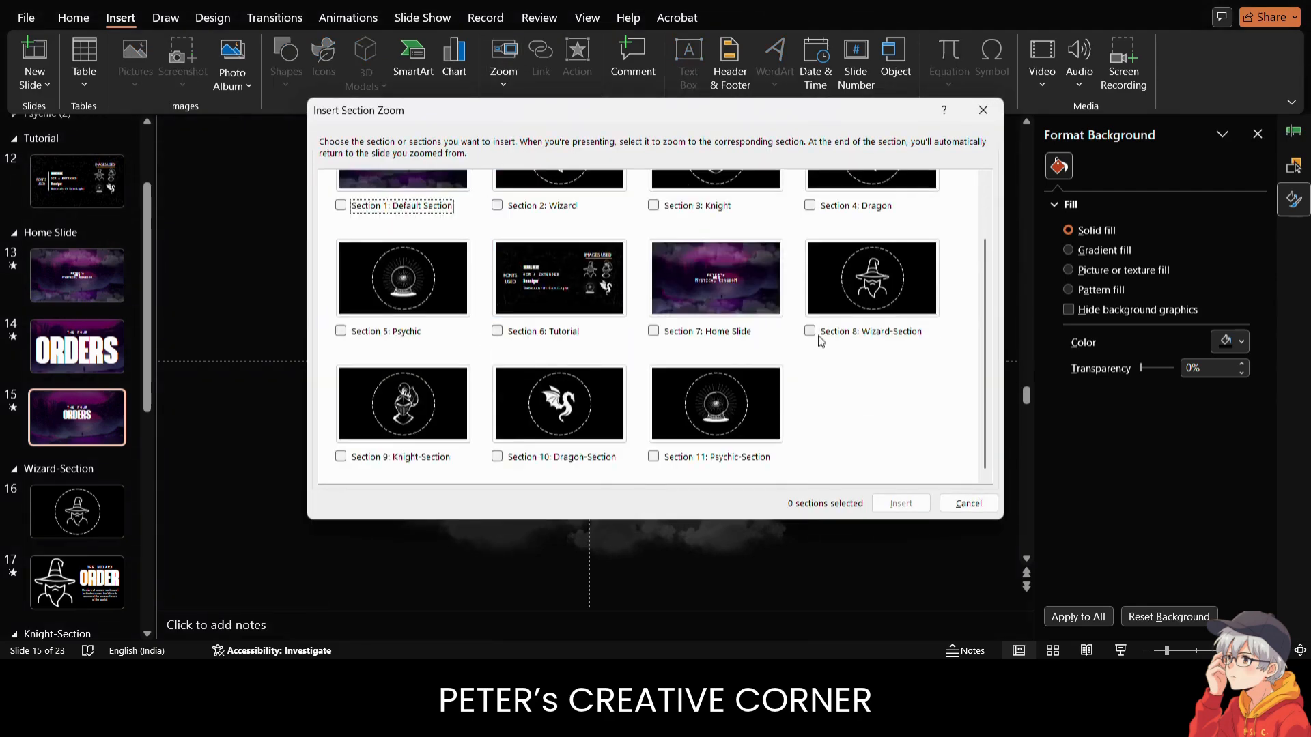
click(812, 332)
click(900, 504)
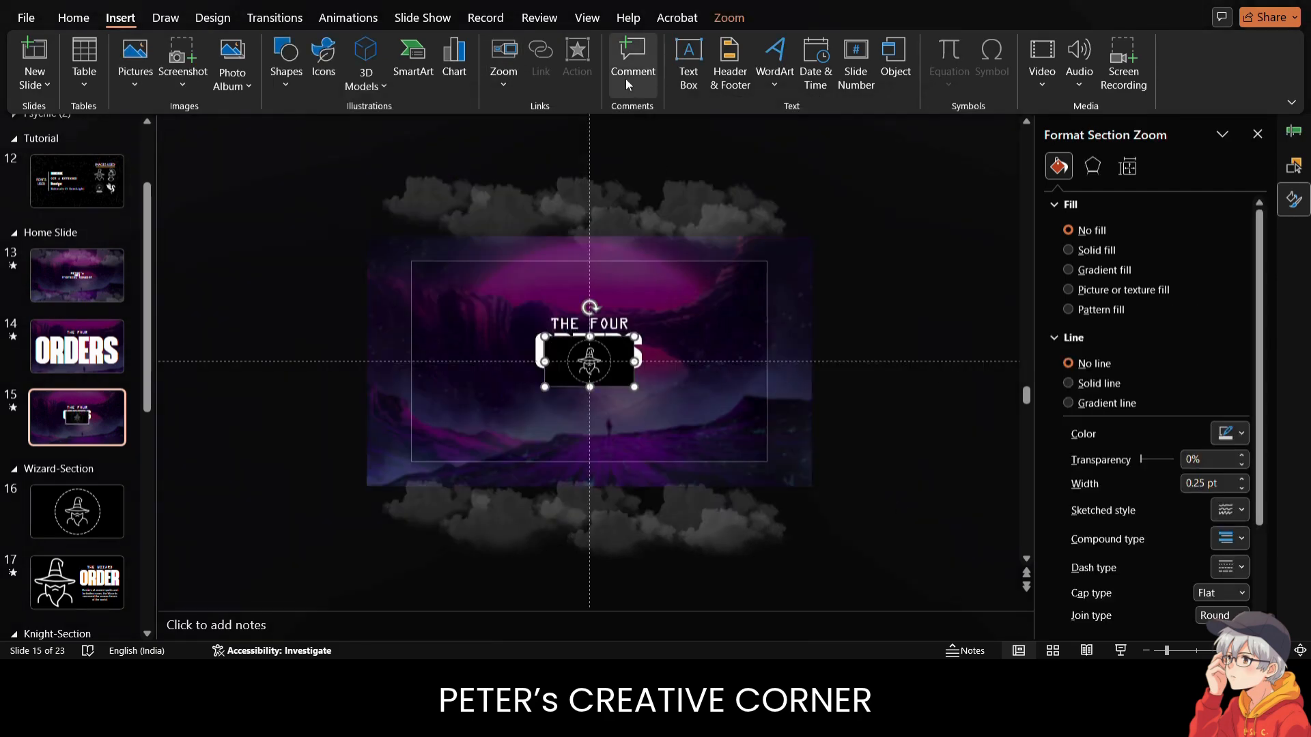
- Turn on Zoom Background for the wizard section zoom, then resize it and place it left of the "THE FOUR ORDERS" title
click(723, 21)
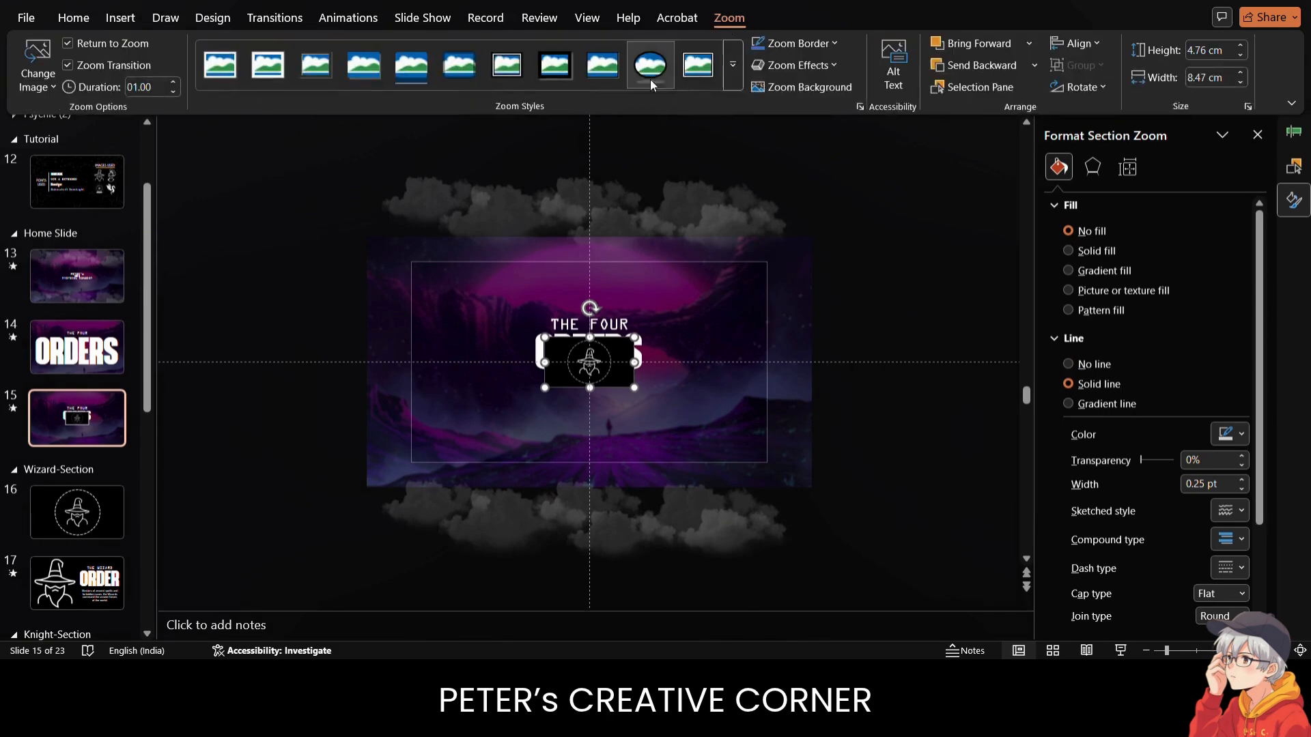
click(778, 89)
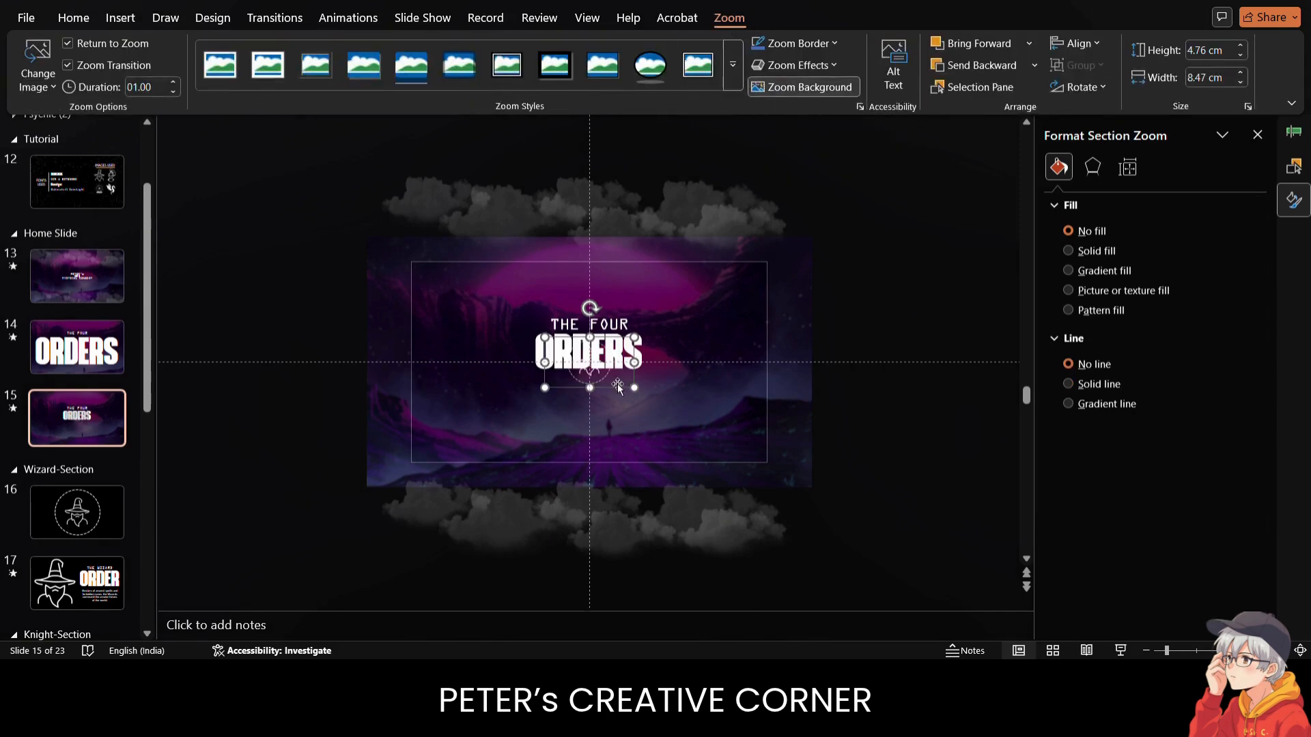
drag(663, 420, 694, 421)
drag(551, 369, 516, 325)
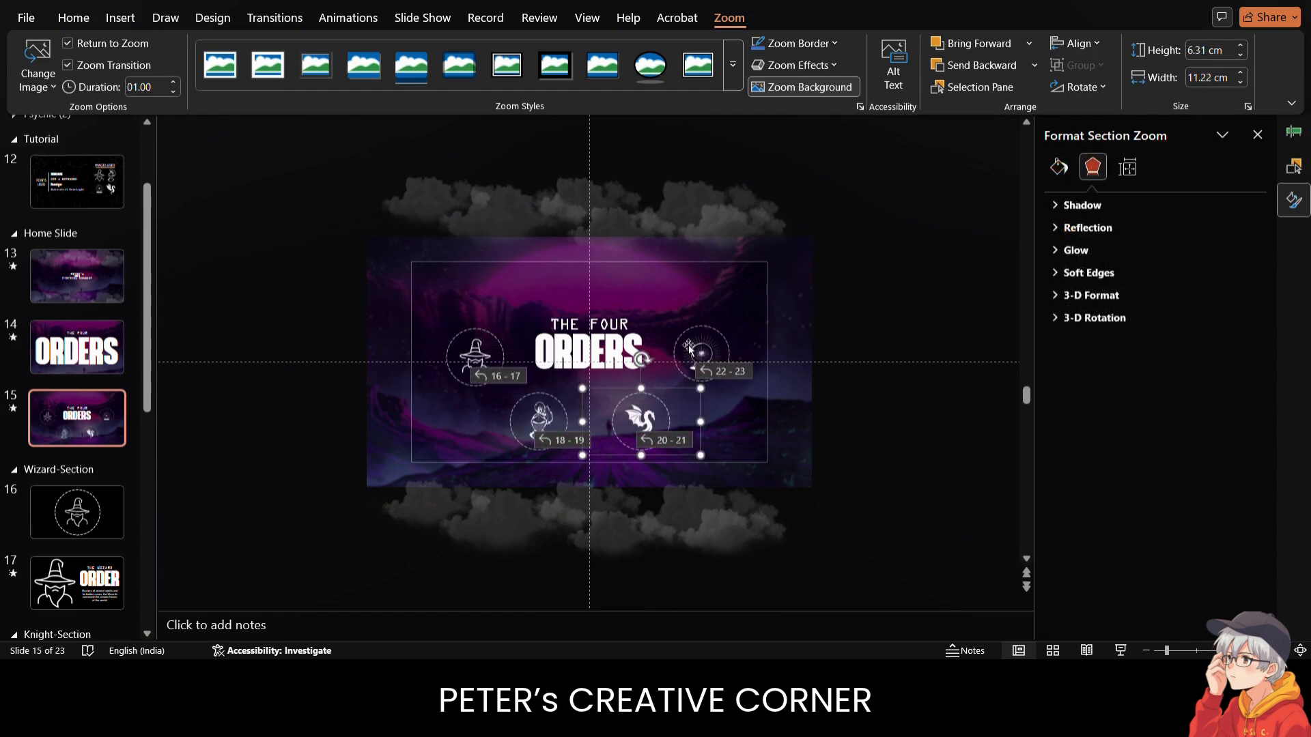
- Move the crystal-ball section zoom slightly farther from the title on slide 15 and fine-tune its horizontal position
click(706, 333)
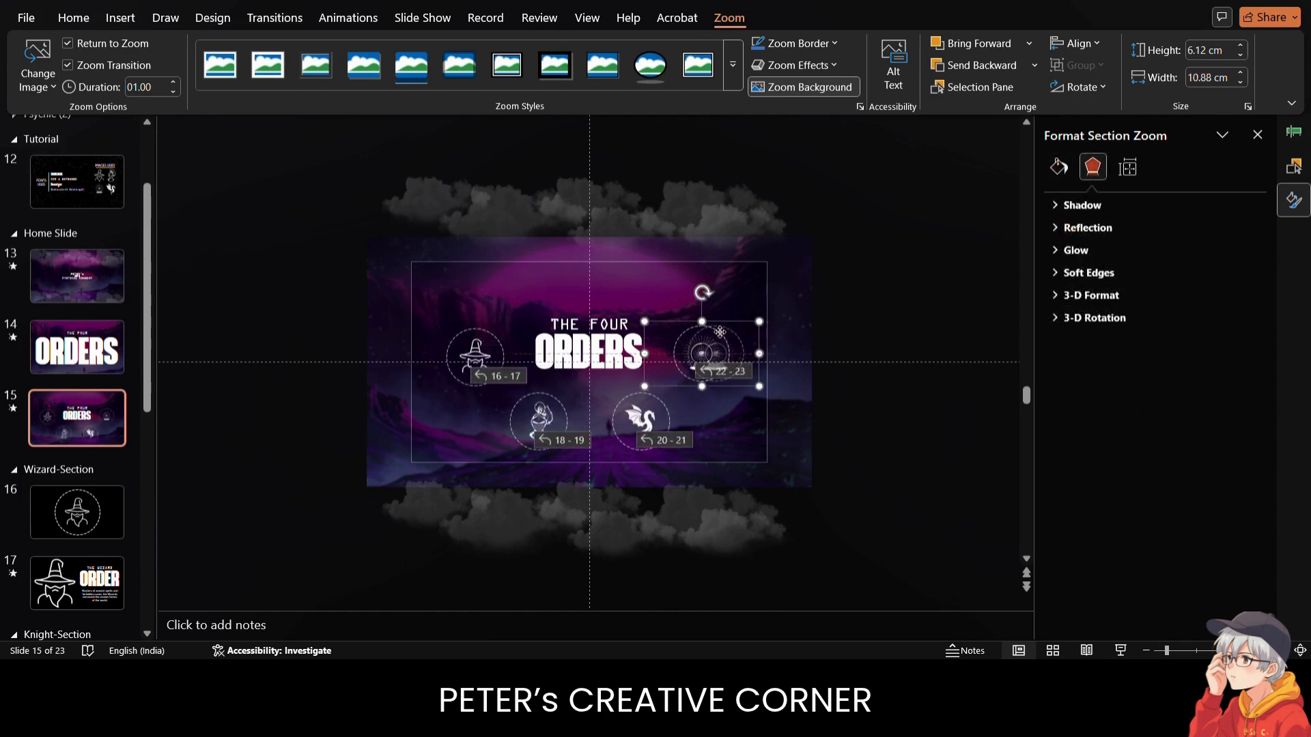
drag(718, 332, 727, 332)
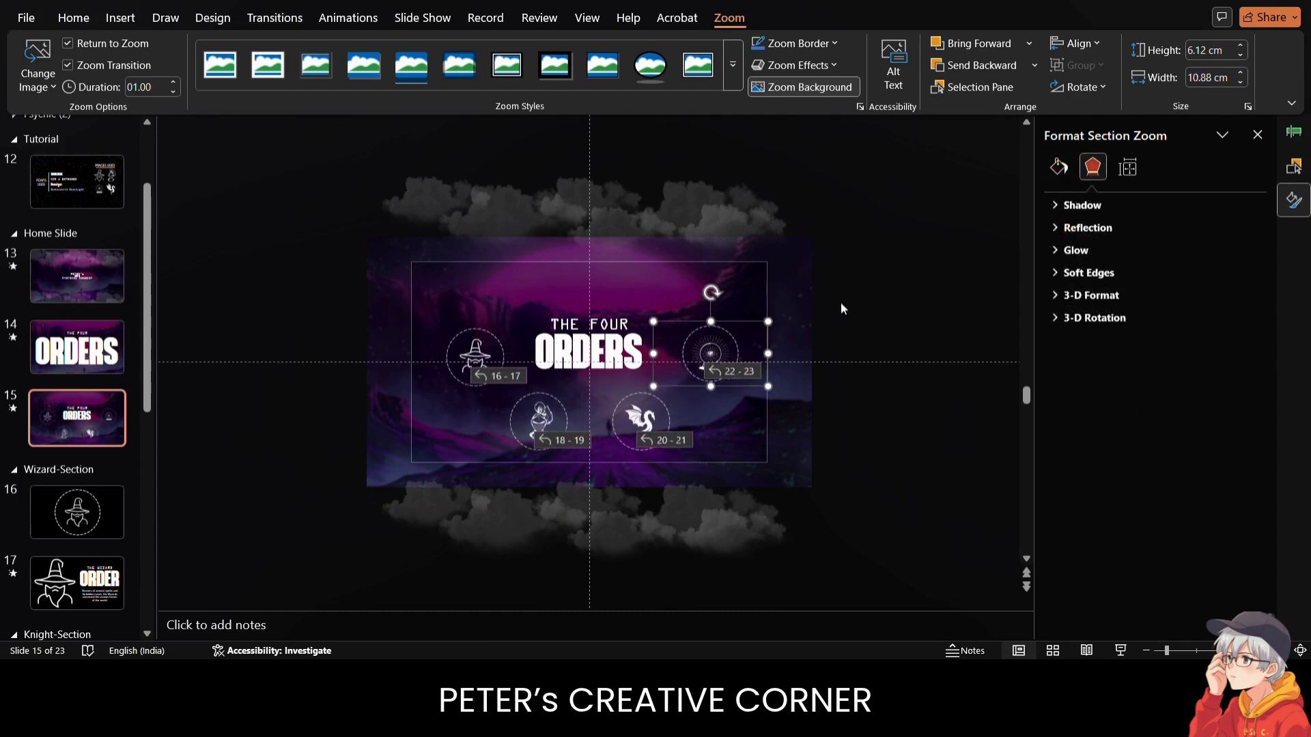
click(841, 301)
click(726, 334)
key(Left)
key(Left)
key(Left)
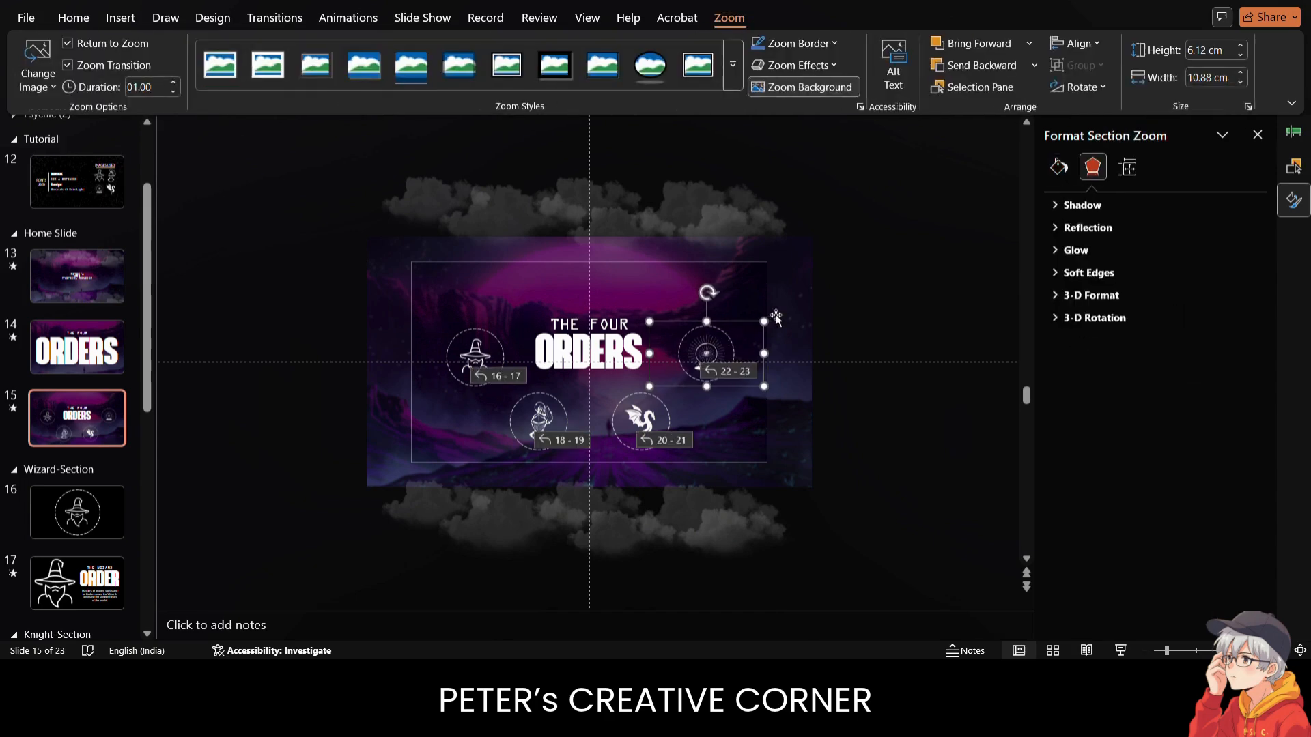
click(829, 305)
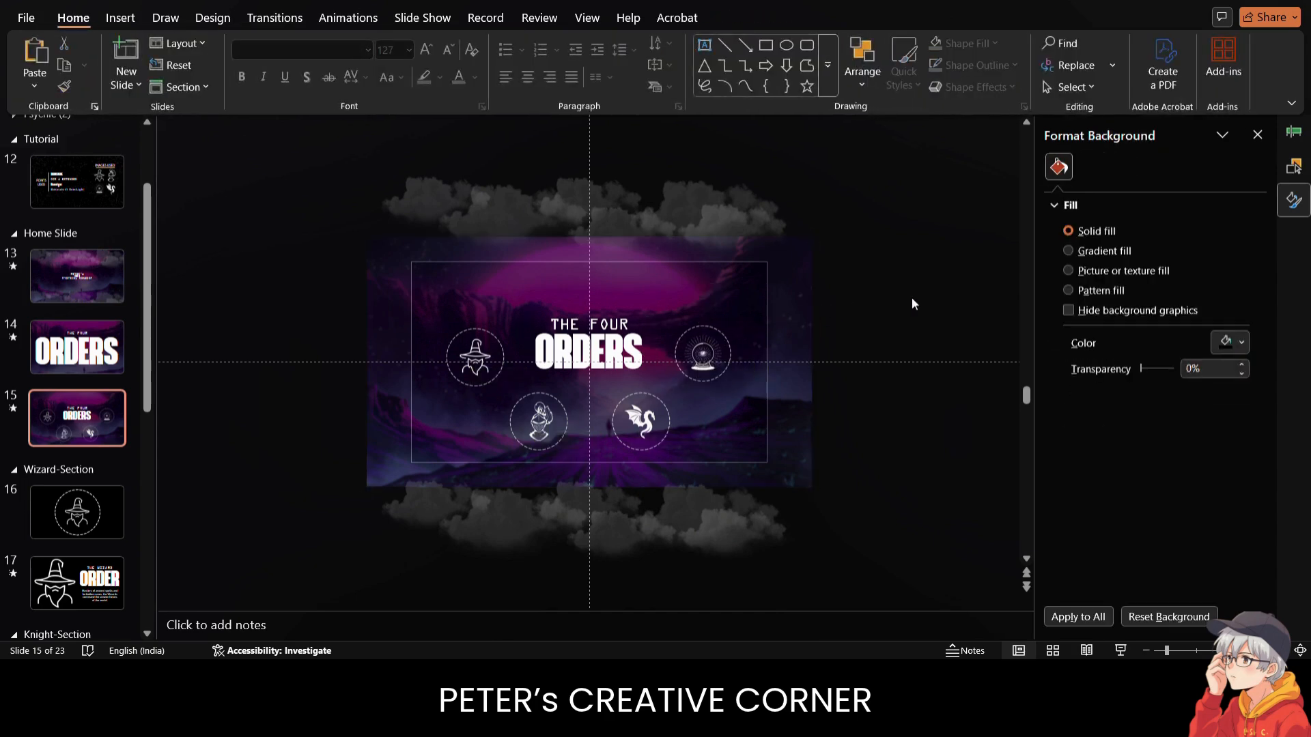